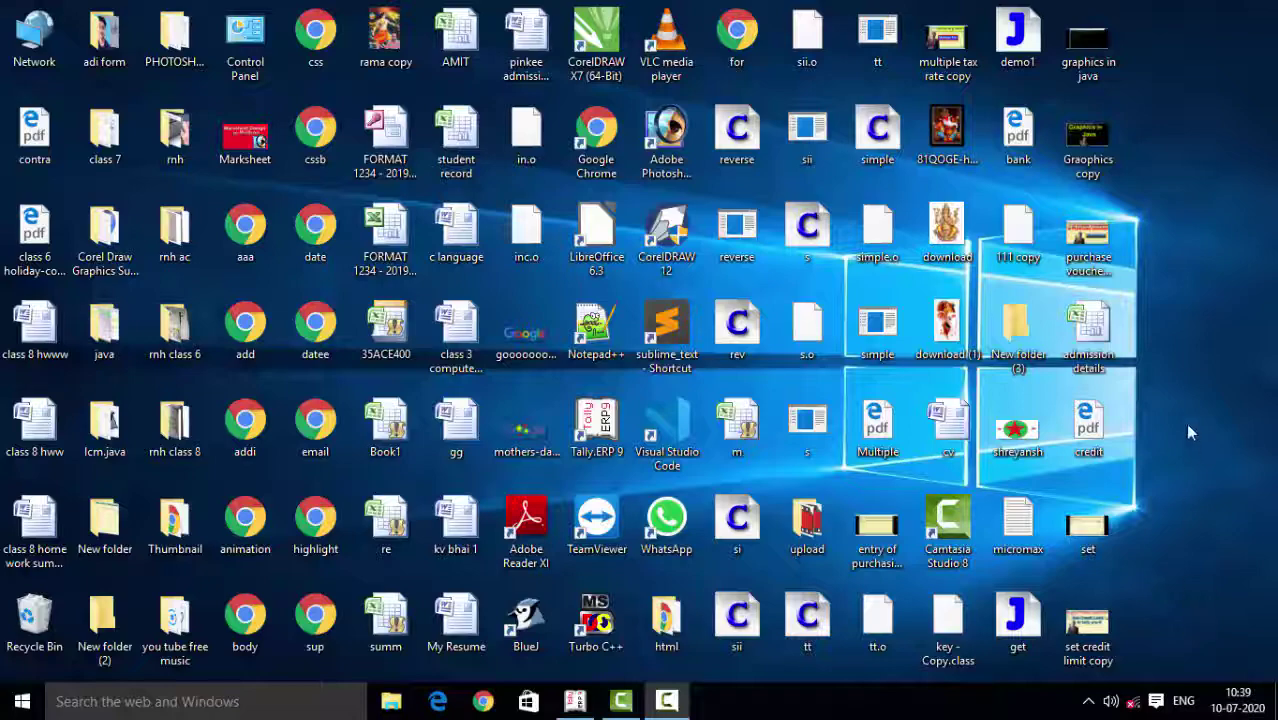
Refresh the desktop repeatedly from its right-click menu.
right_click(1167, 122)
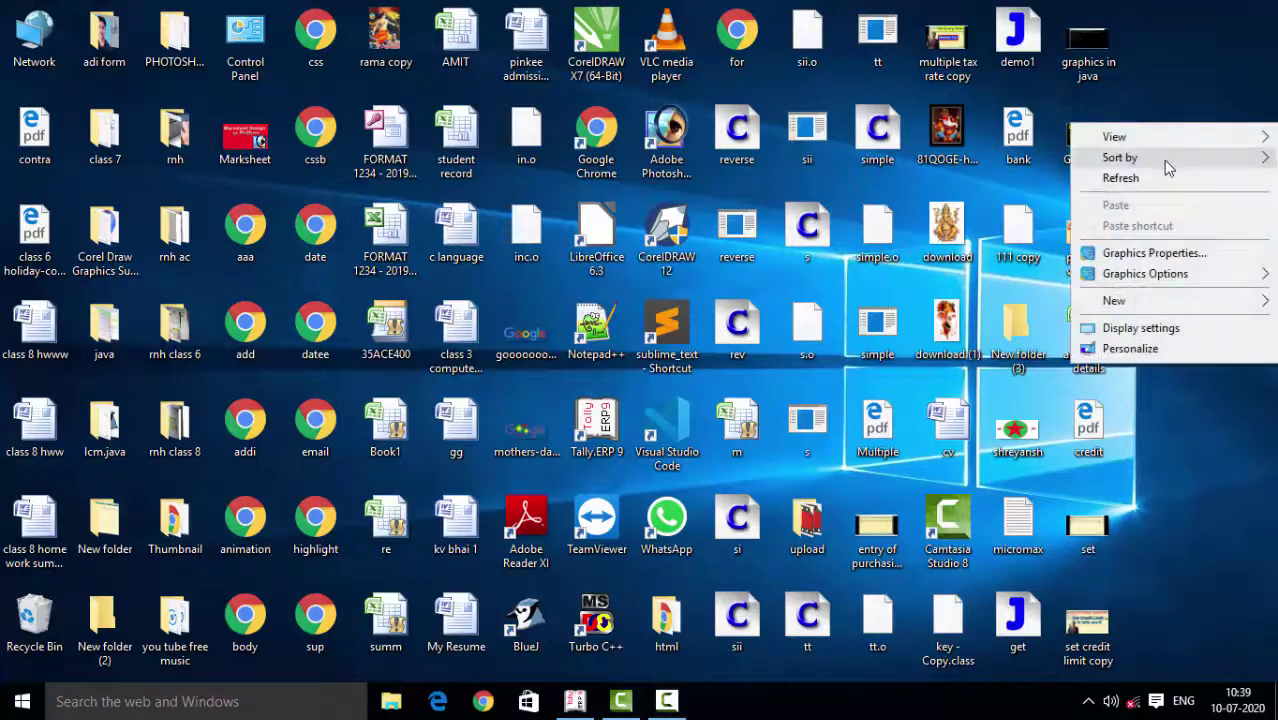
right_click(1164, 171)
left_click(1155, 222)
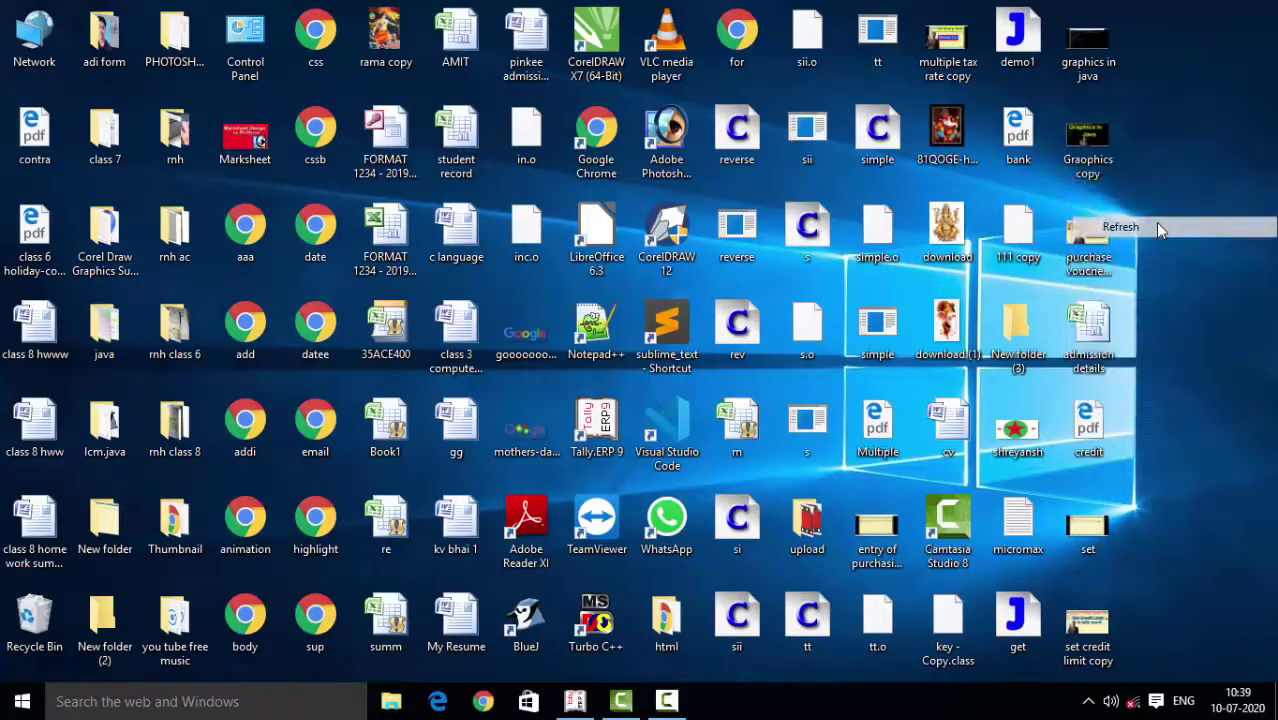
right_click(1181, 195)
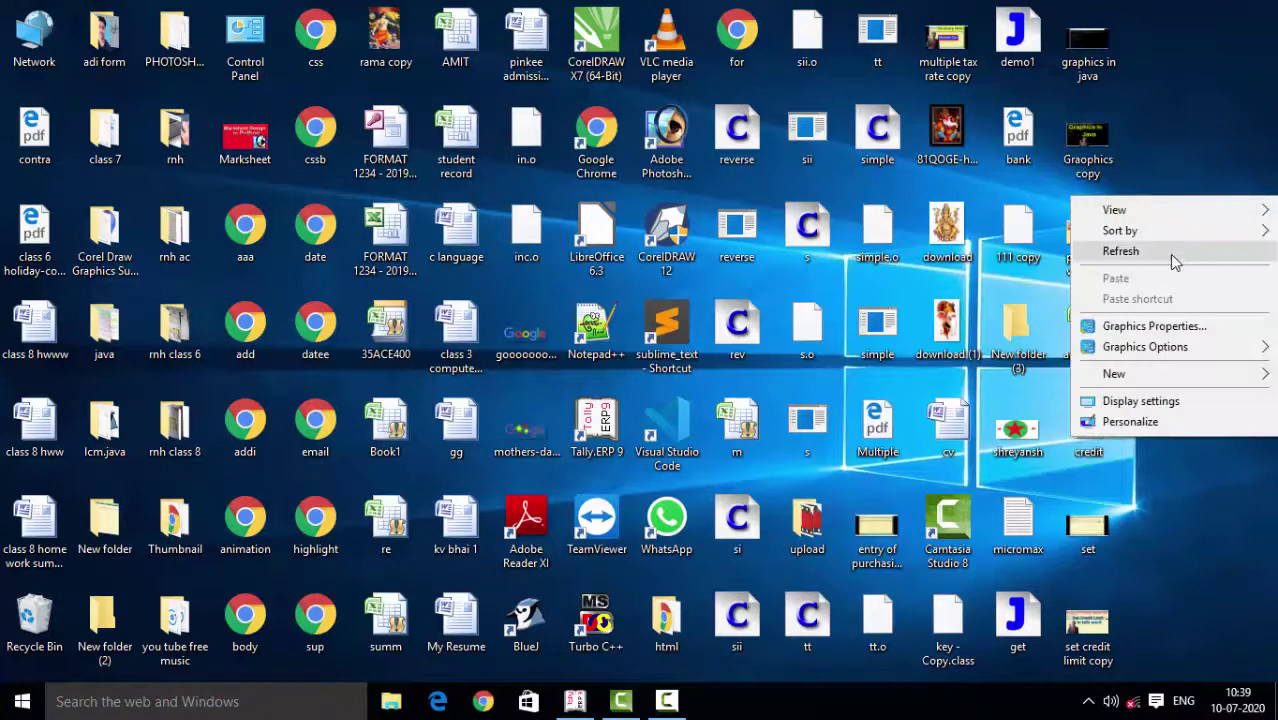
left_click(1169, 254)
right_click(1150, 50)
left_click(1161, 109)
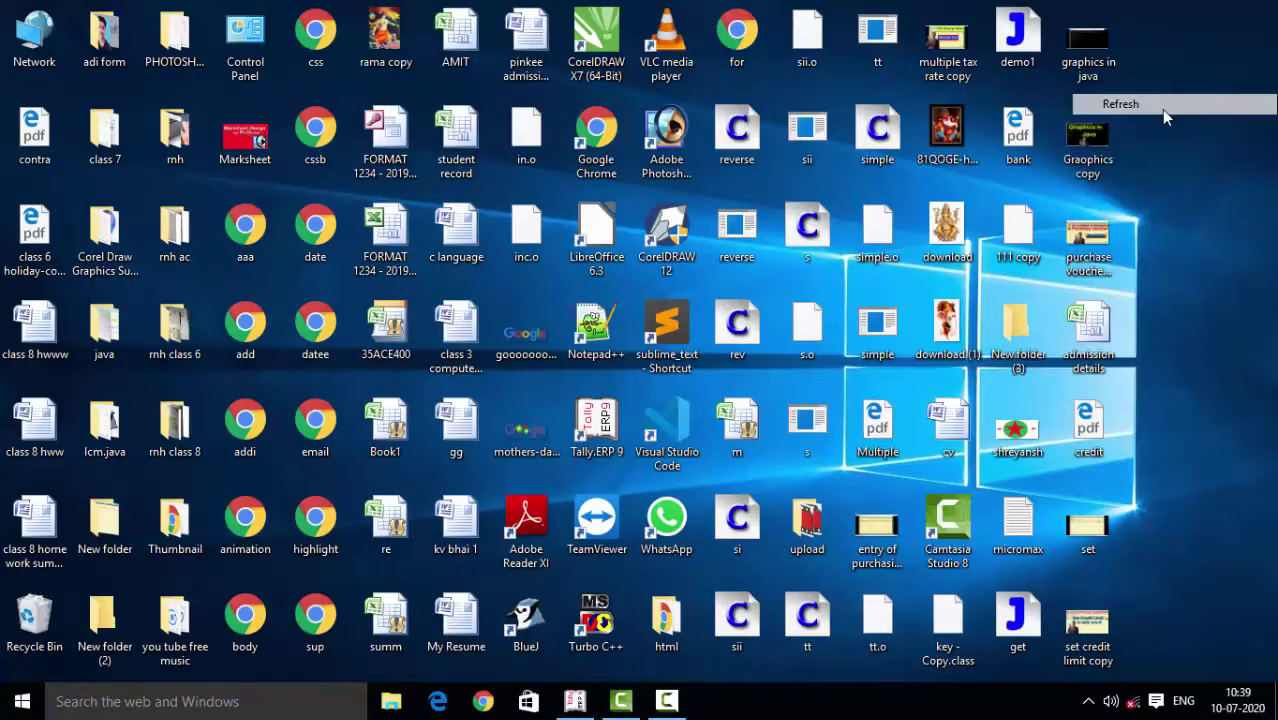
right_click(1163, 110)
left_click(1175, 167)
right_click(1176, 175)
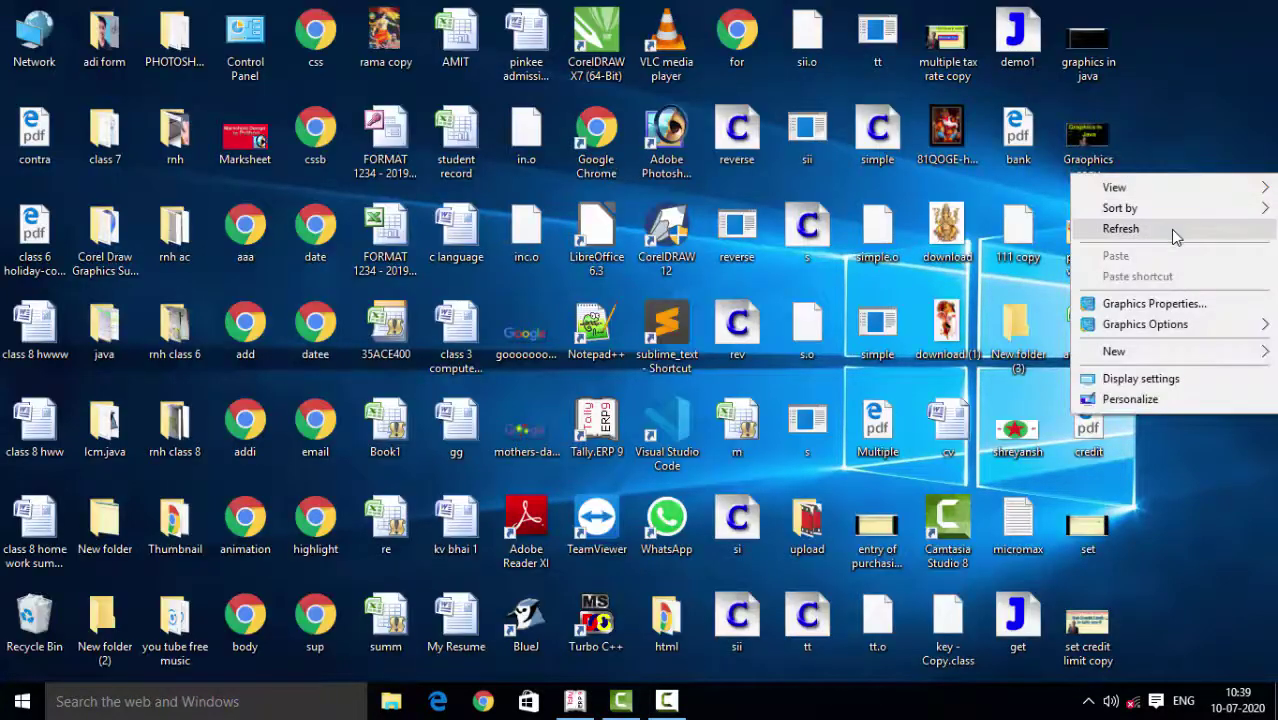
left_click(1170, 226)
right_click(1170, 229)
left_click(1174, 288)
right_click(1168, 291)
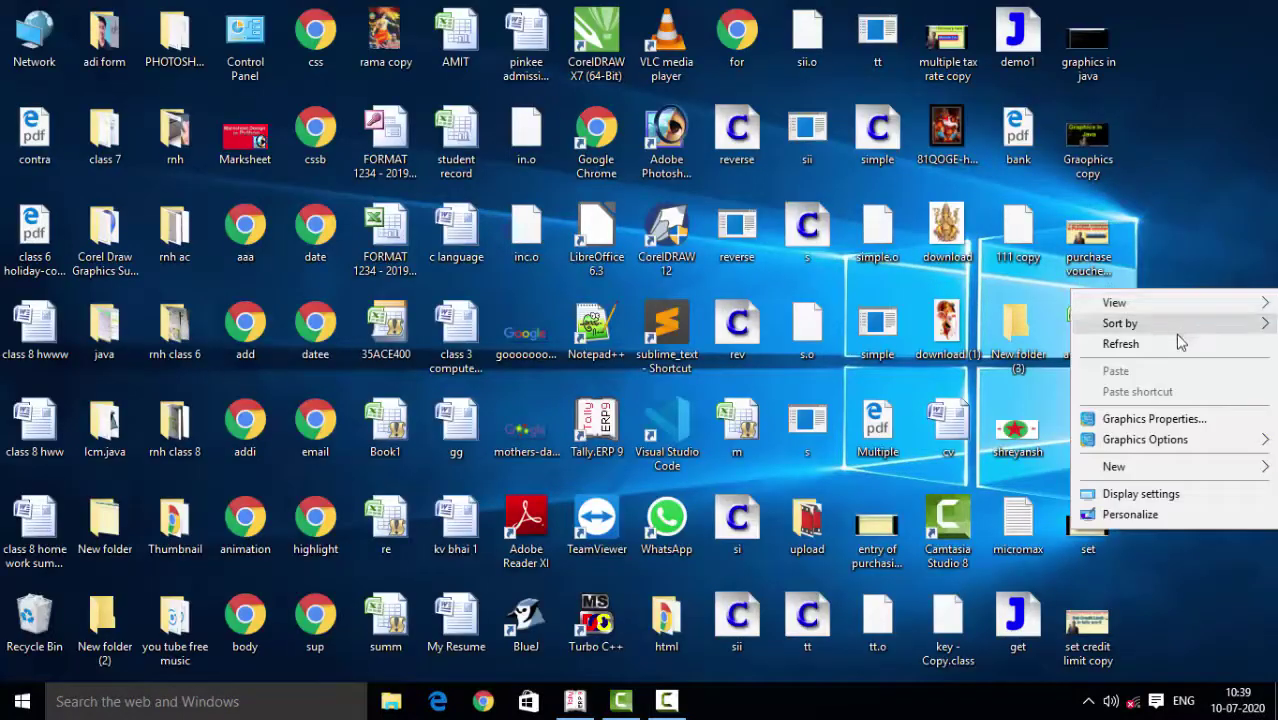
left_click(1175, 343)
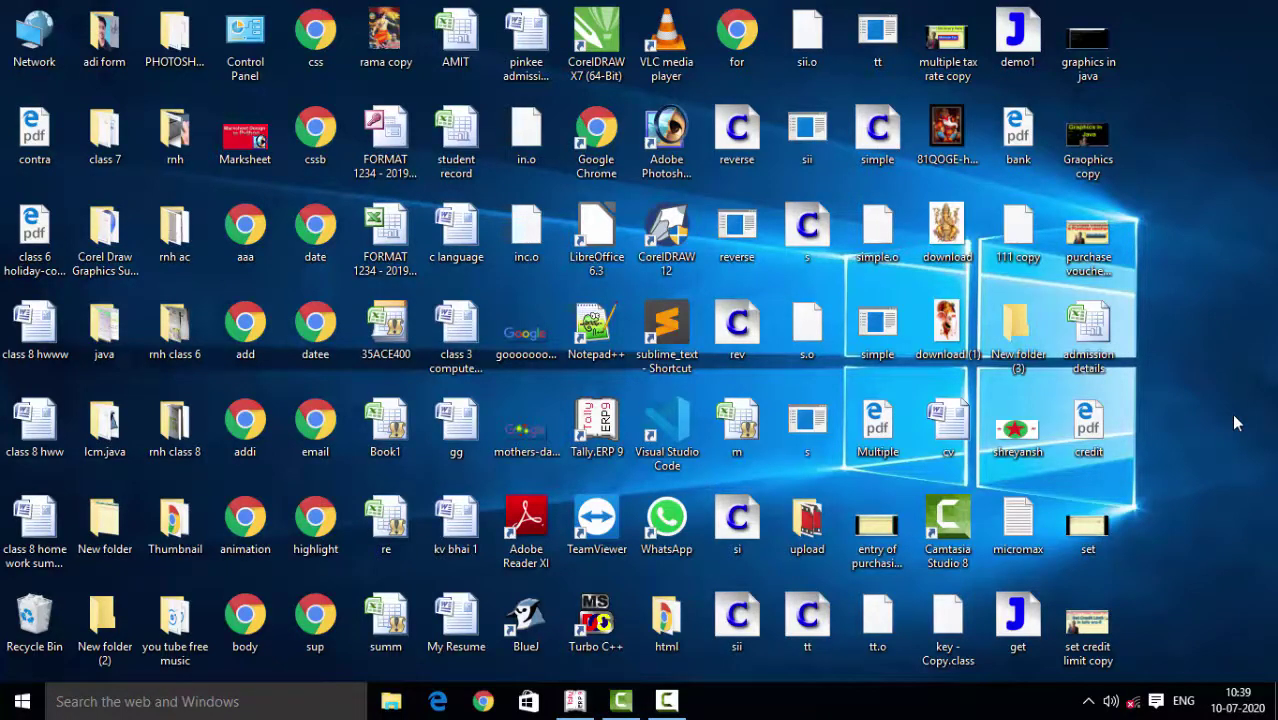
right_click(1204, 110)
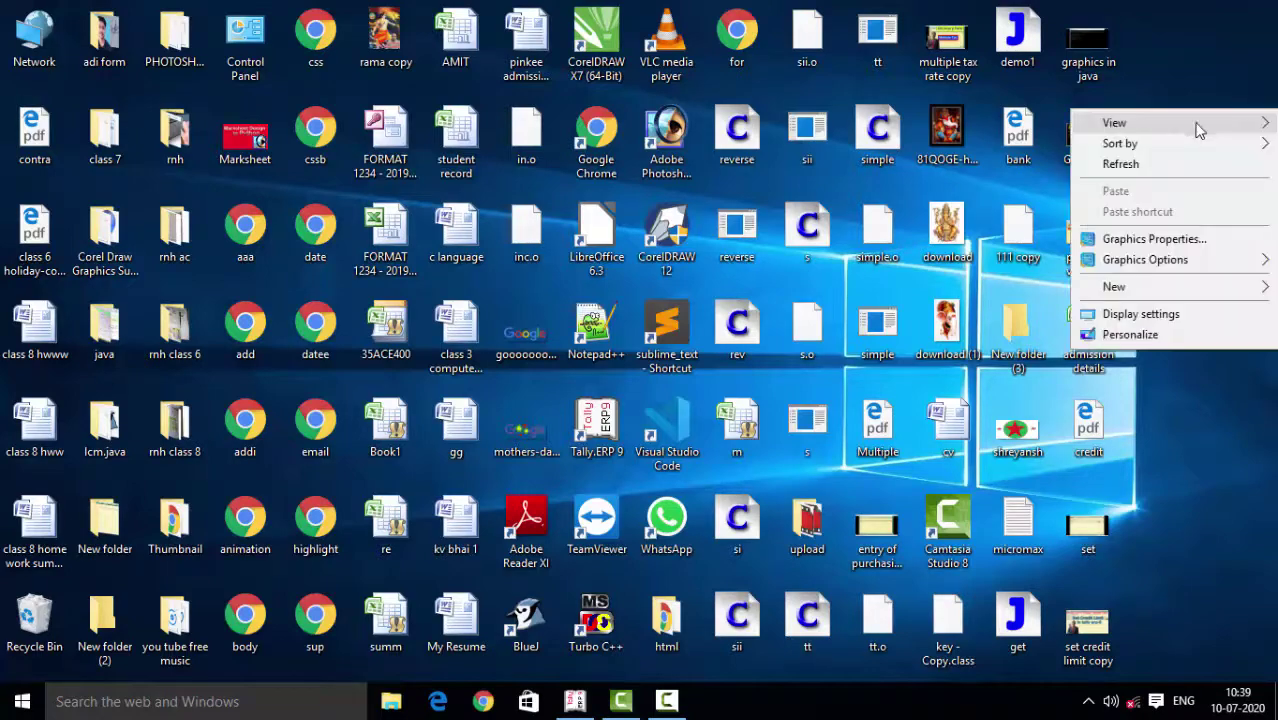
left_click(1188, 163)
right_click(1190, 168)
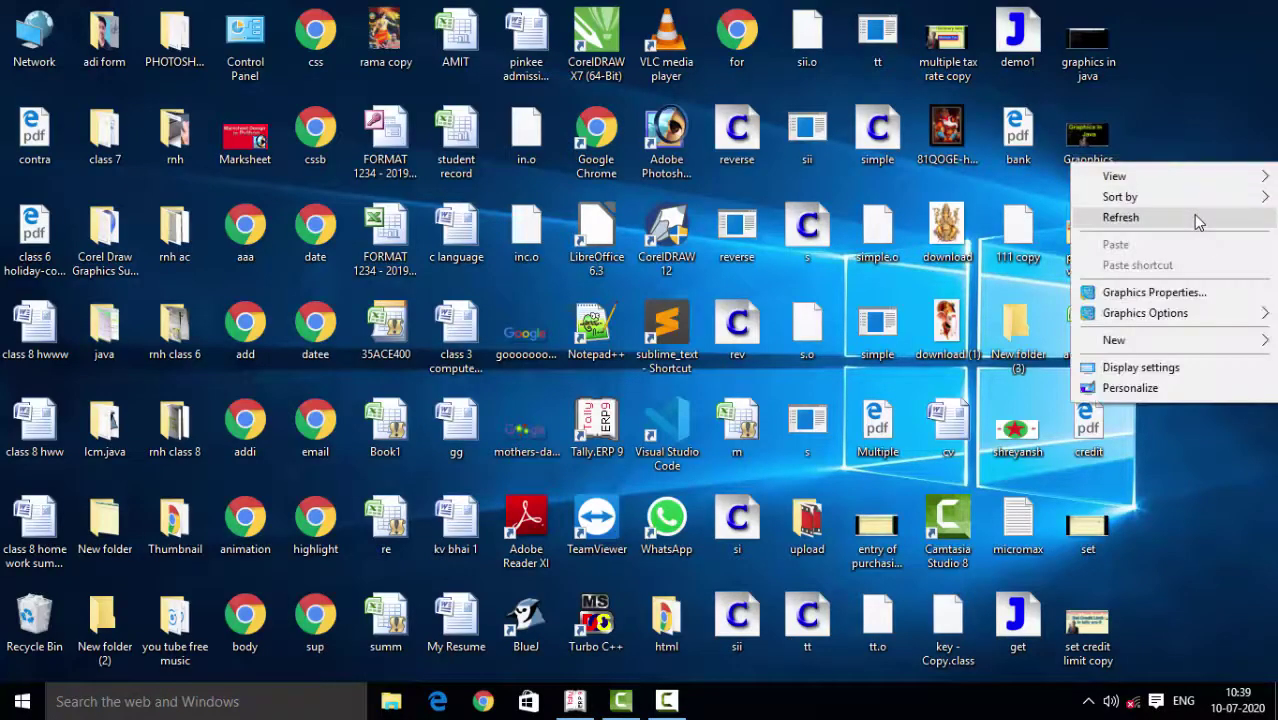
left_click(1193, 214)
right_click(1193, 215)
left_click(1201, 270)
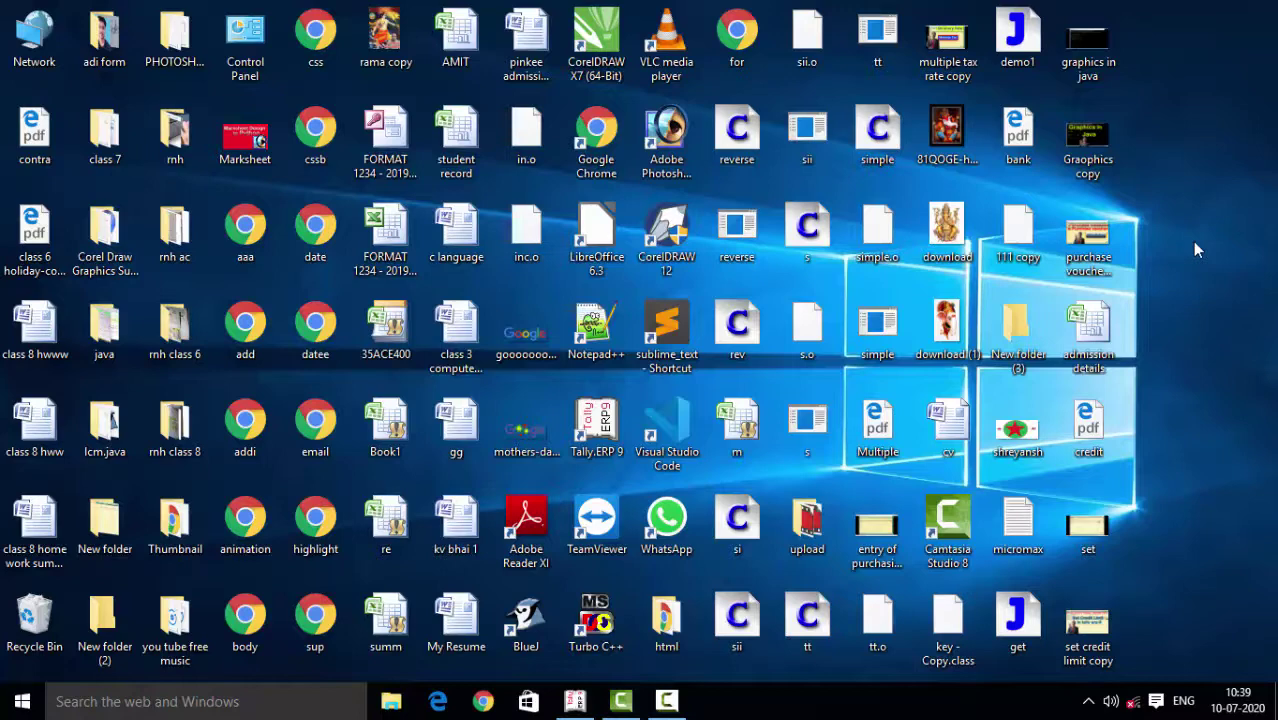
Return to Tally, discard the blank Receipt voucher, and make Anil&Sons the current company.
left_click(585, 705)
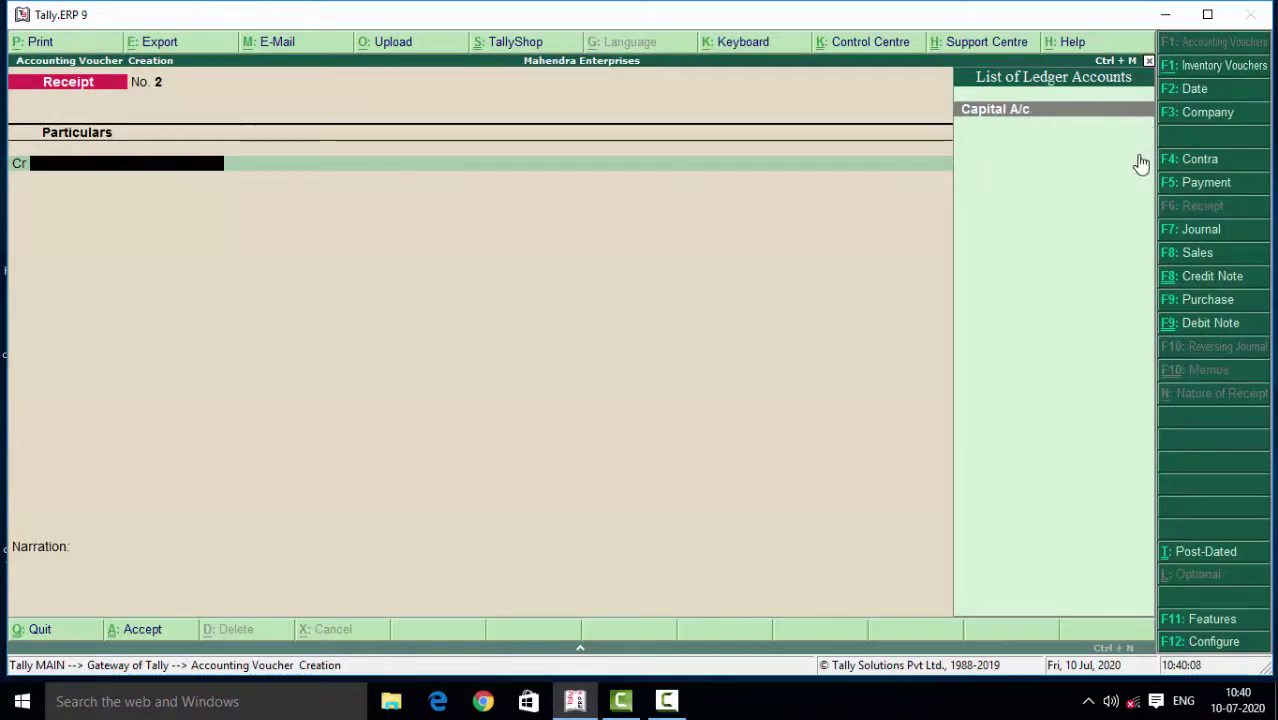
key("Escape")
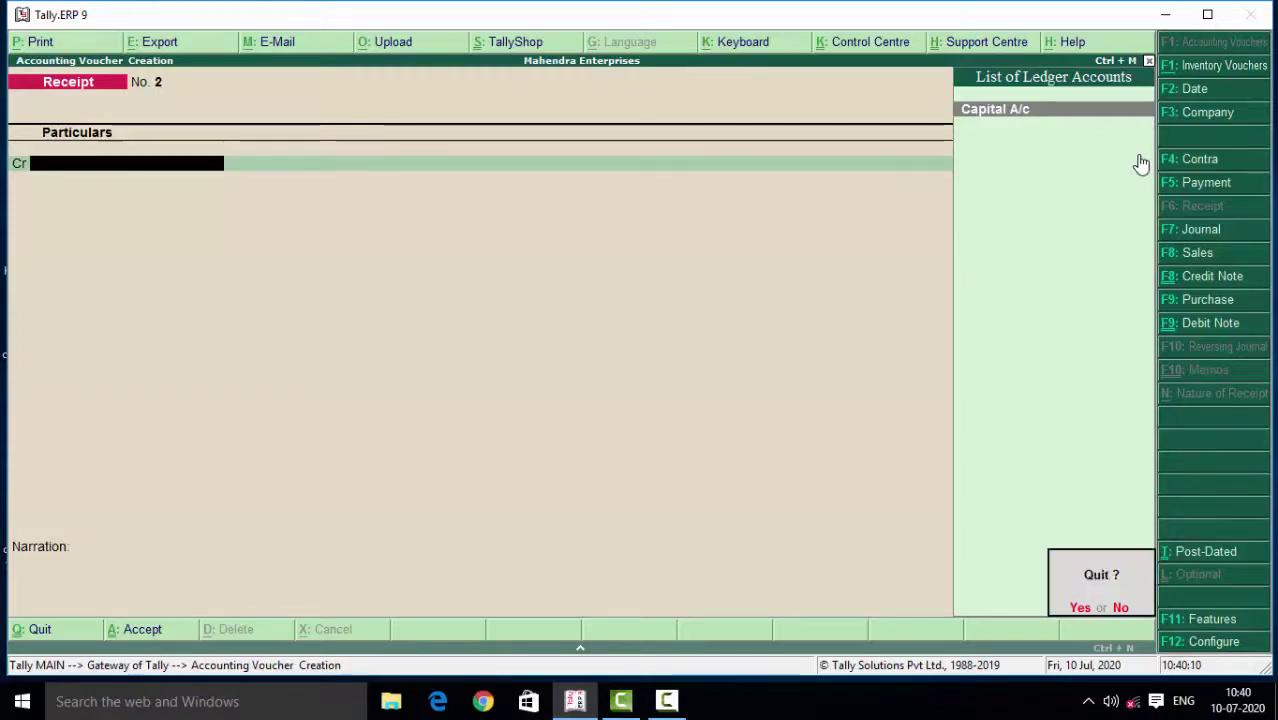
key("y")
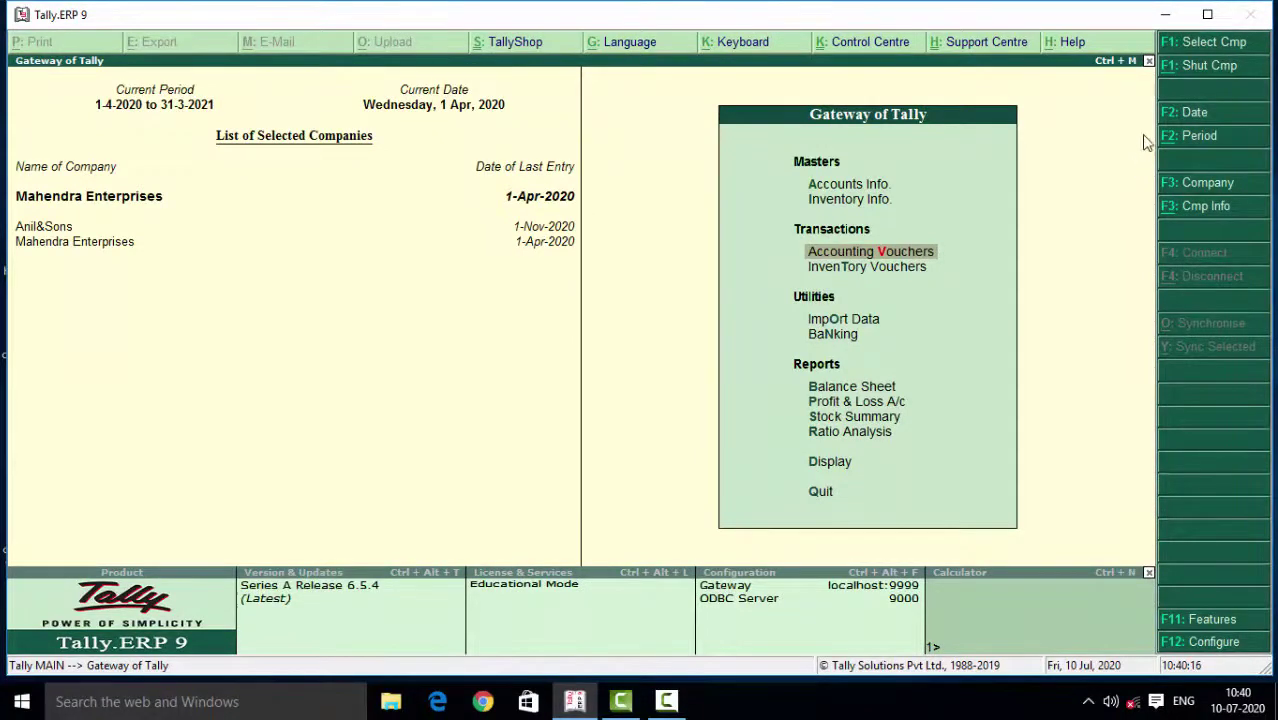
left_click(44, 227)
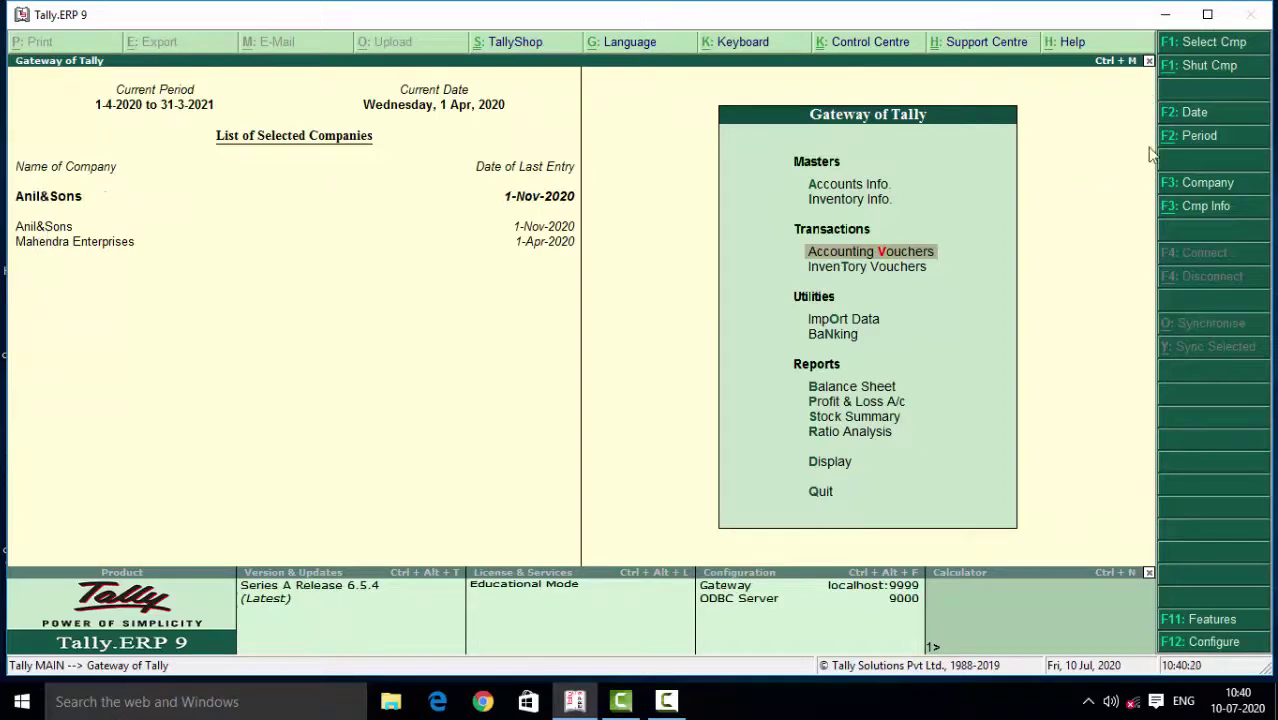
Shut the Anil&Sons company and start a blank Contra voucher No. 1.
left_click(1208, 66)
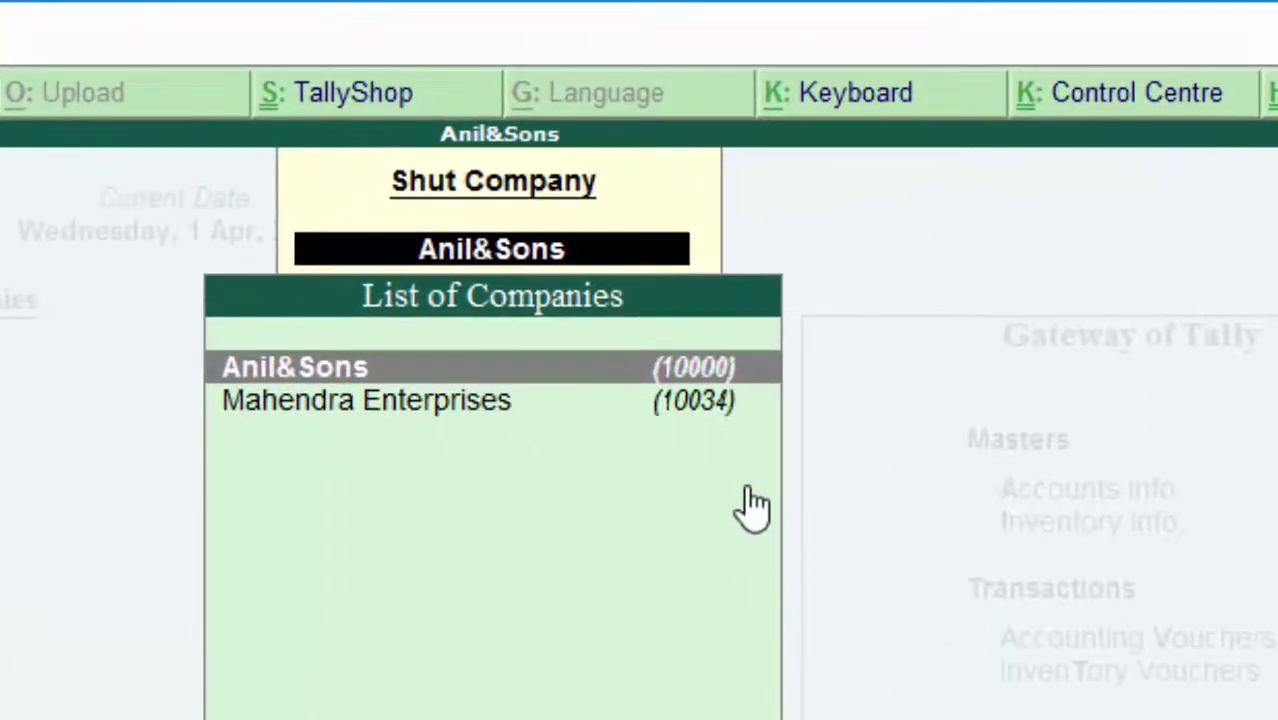
key("Return")
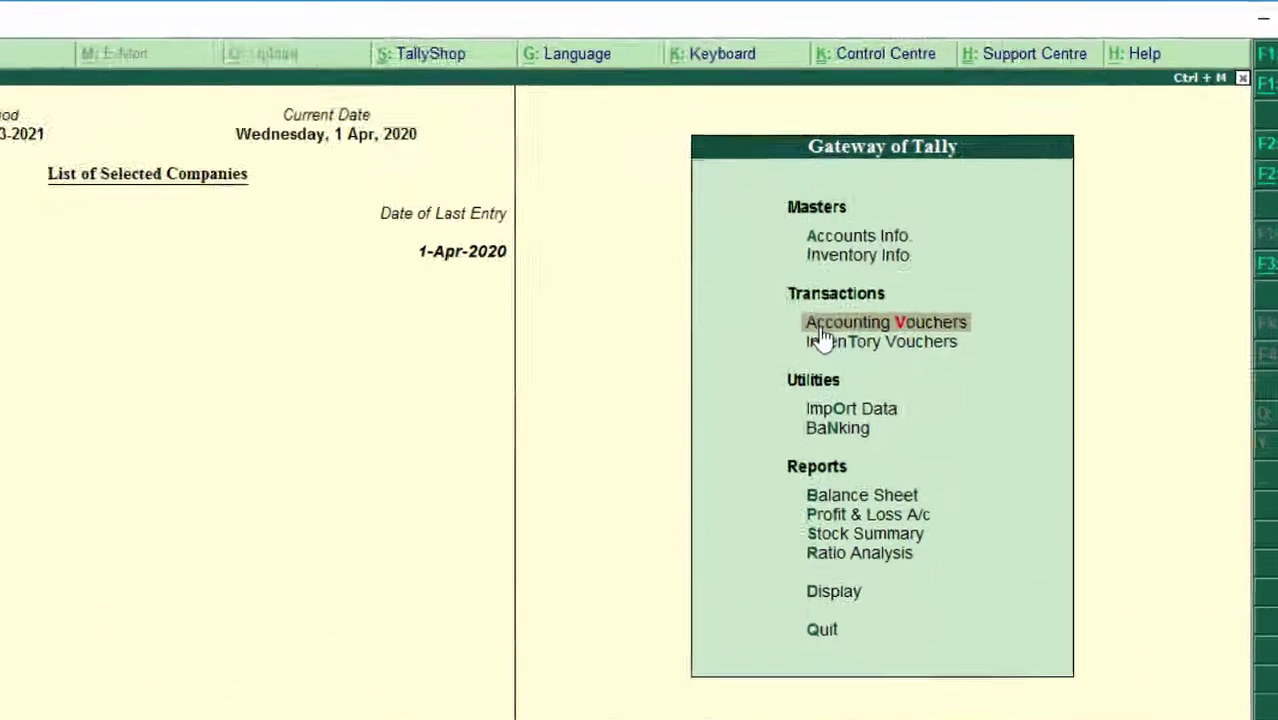
left_click(890, 280)
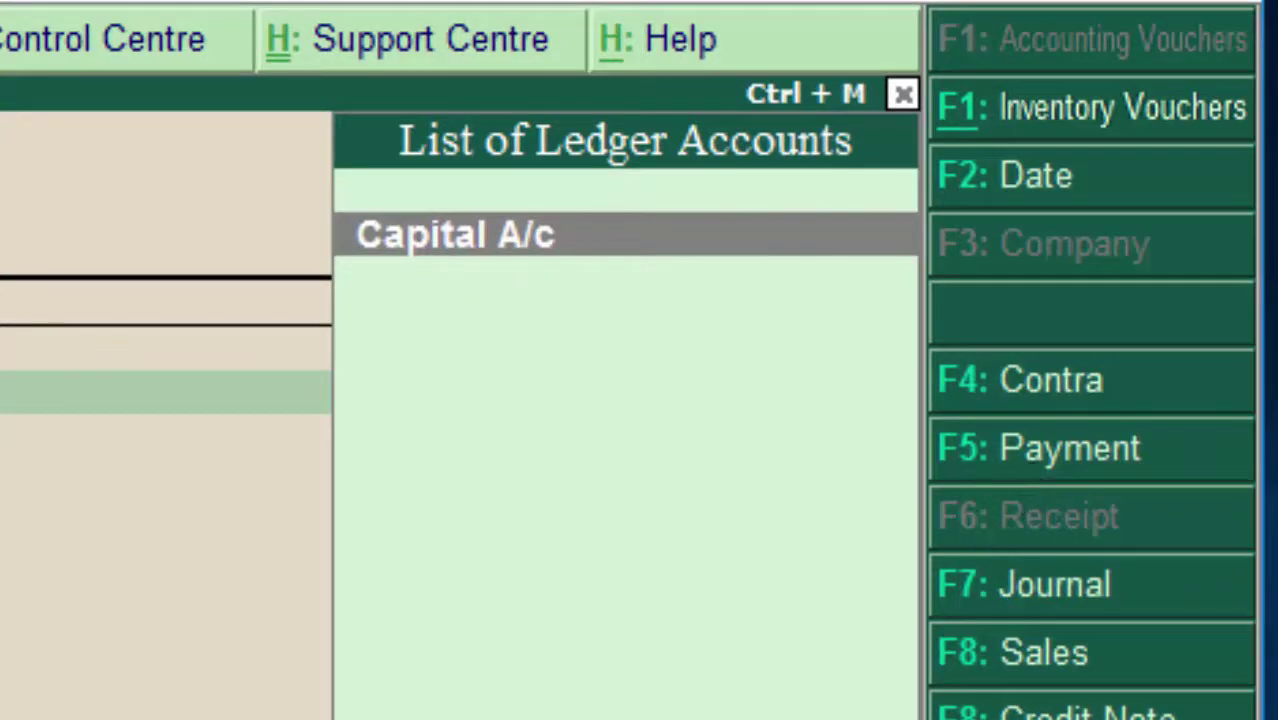
left_click(1063, 410)
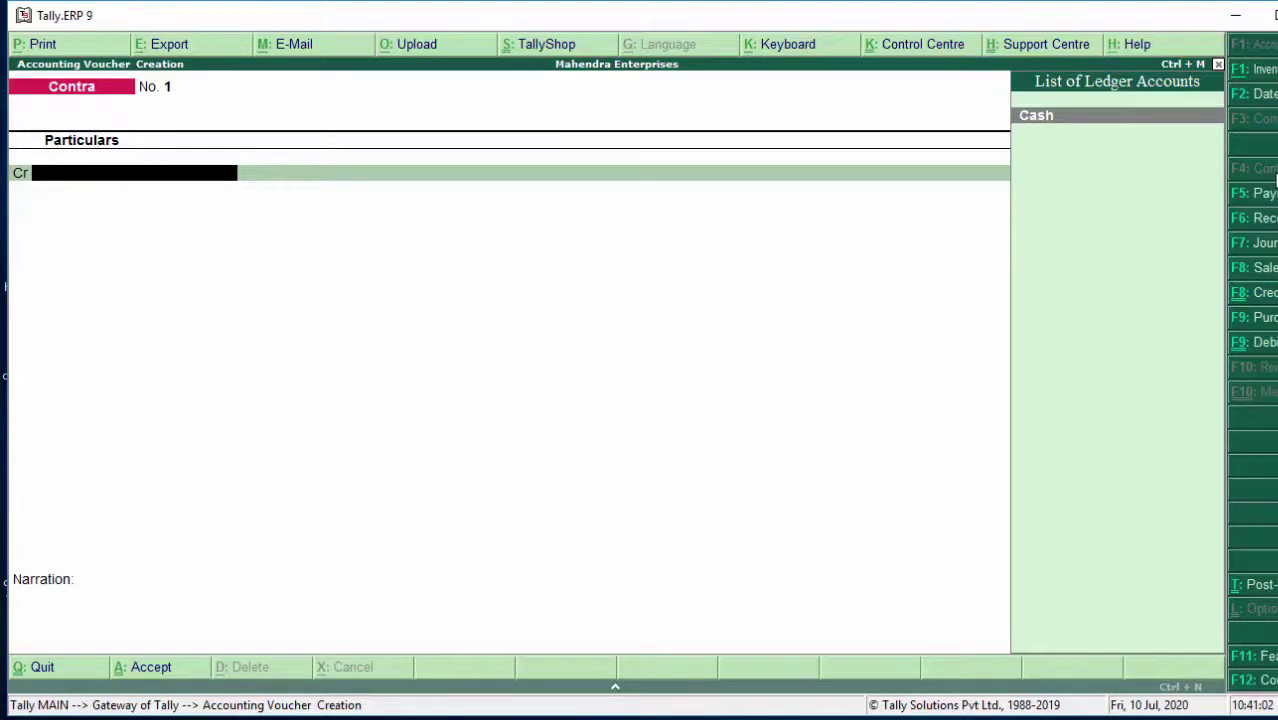
Create a ledger named 'Sbi Bank' under the Bank Accounts group from the voucher.
key("alt+c")
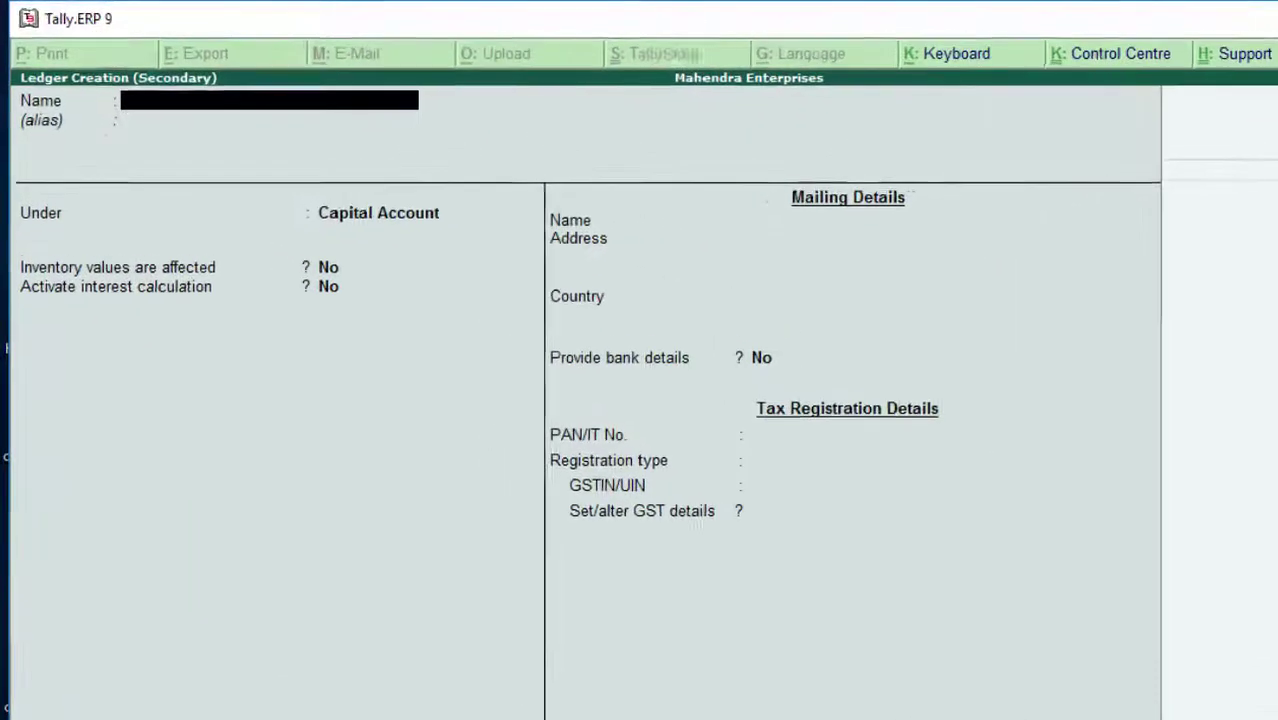
type("Sbi")
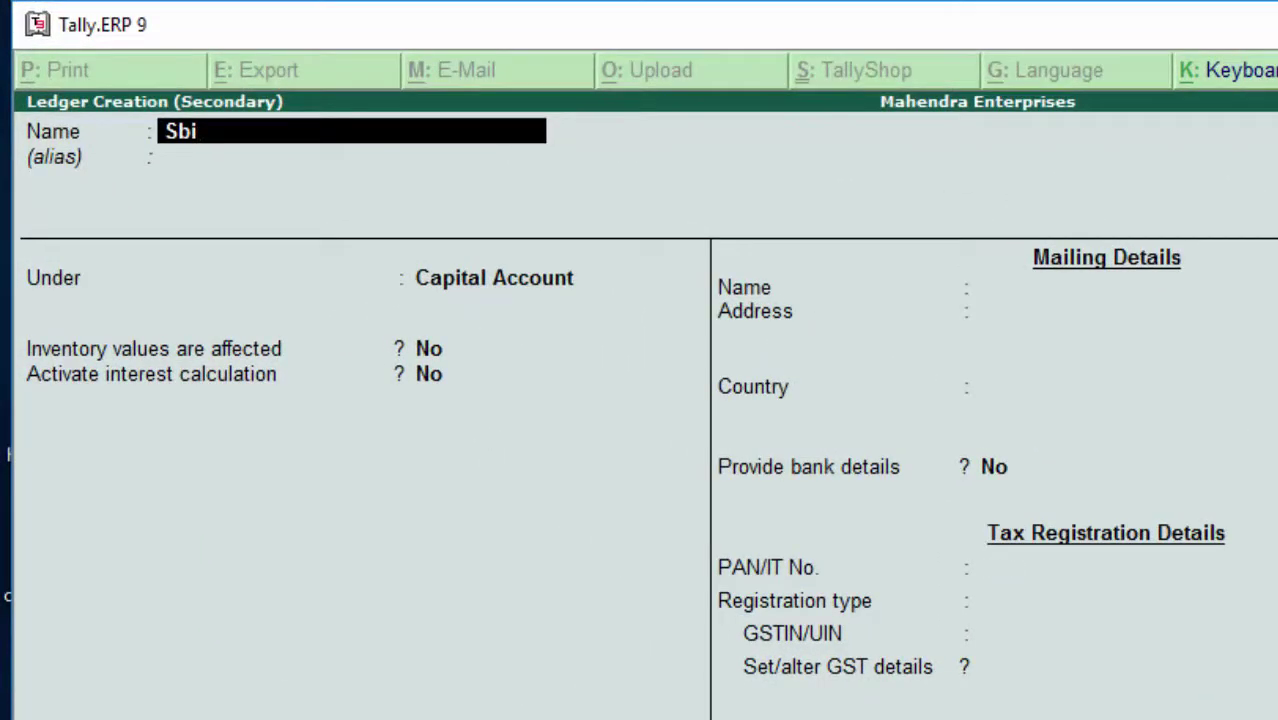
type(" Ban")
type("k")
key("Return")
key("Return")
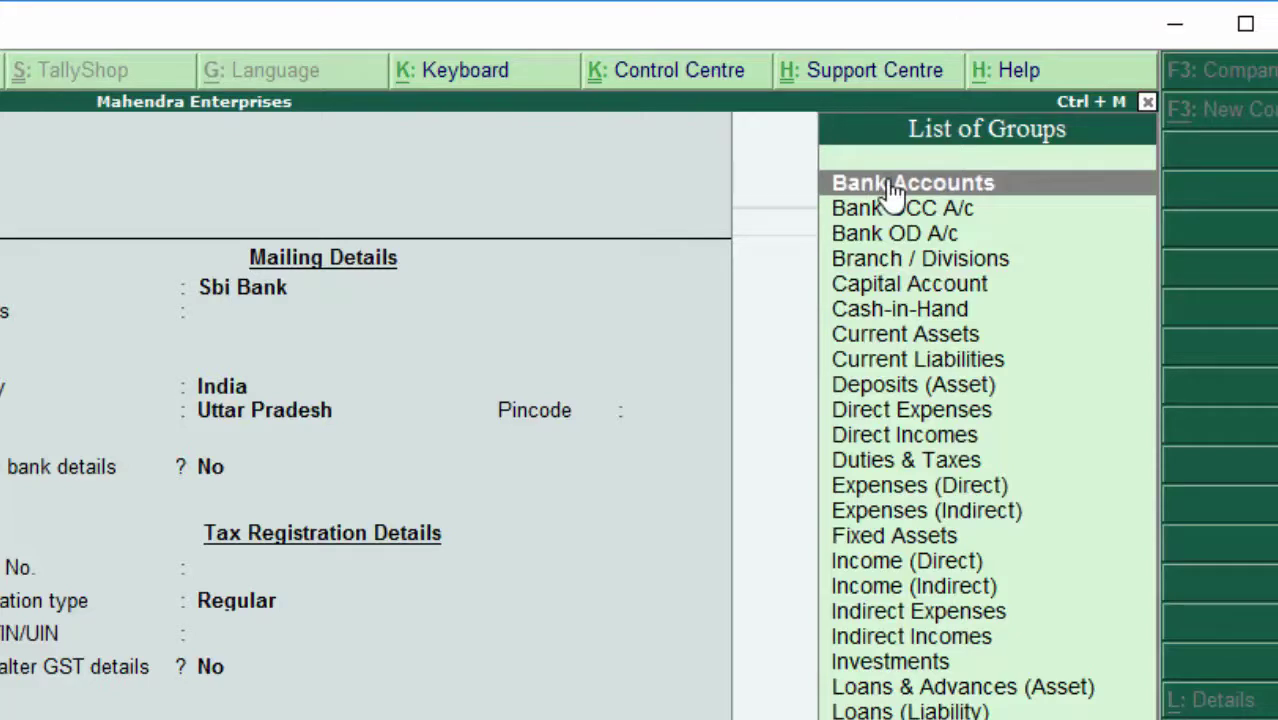
left_click(893, 190)
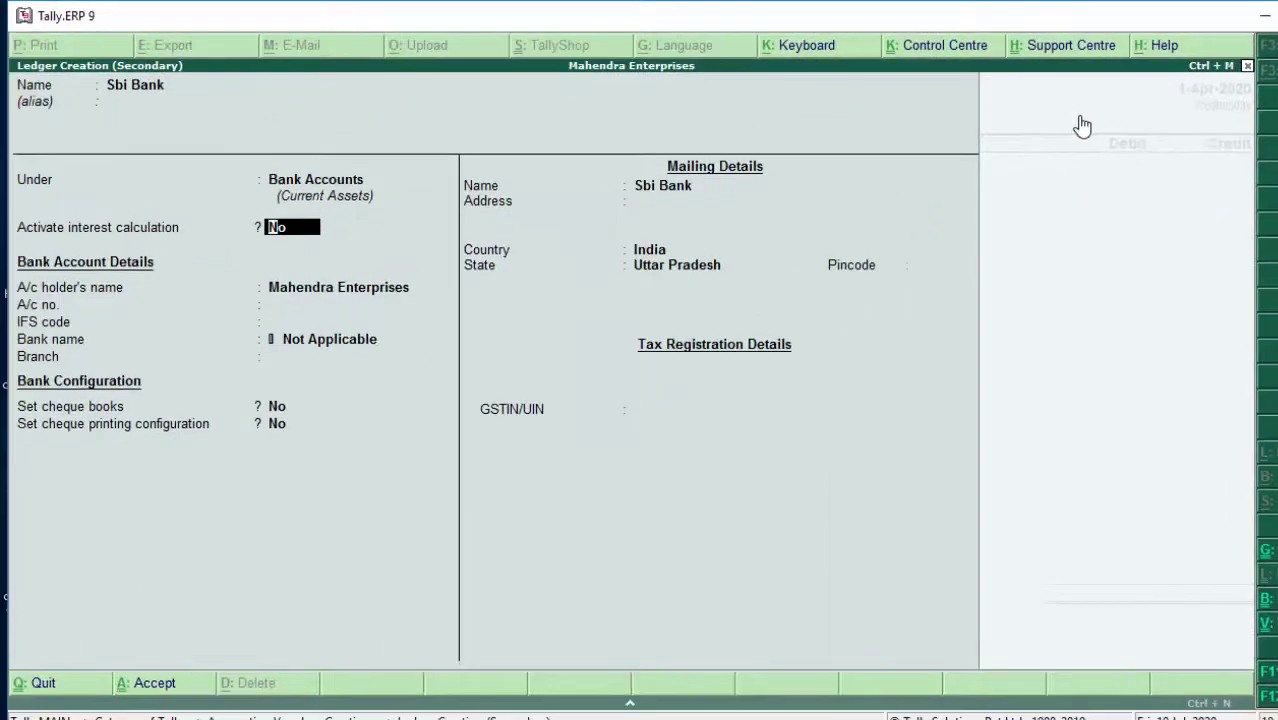
key("Return")
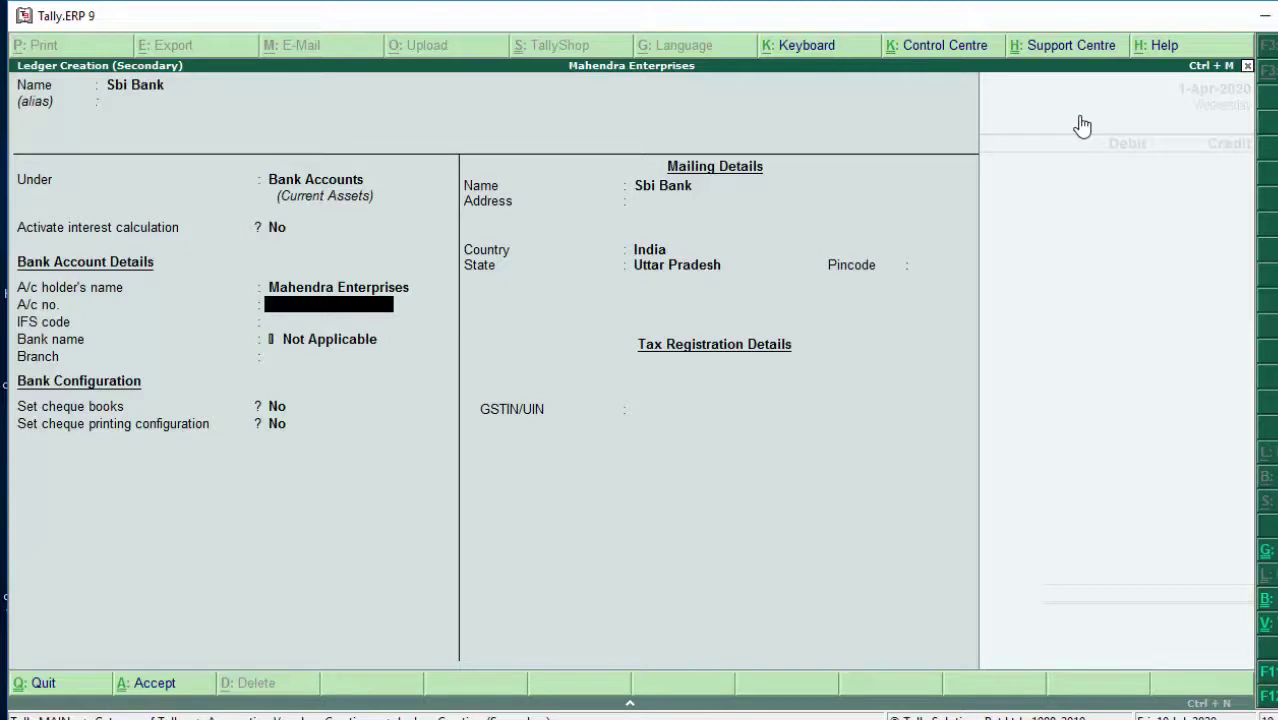
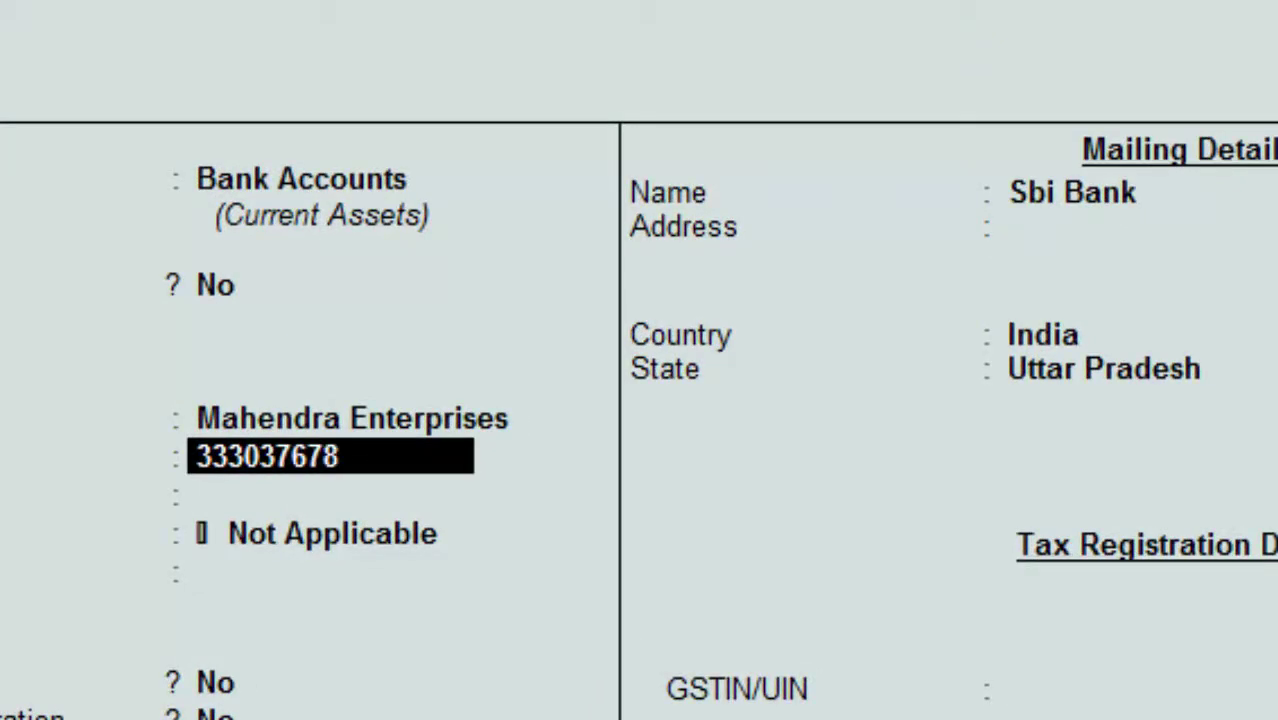
key("Return")
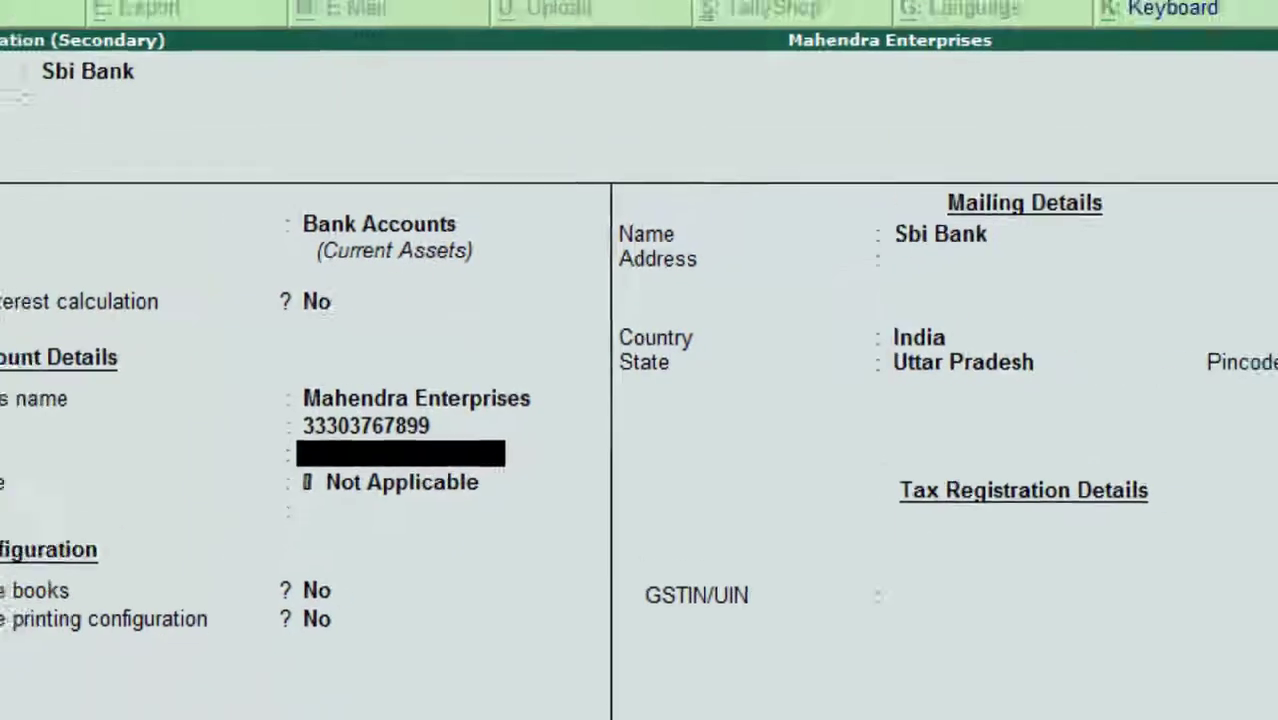
type("S")
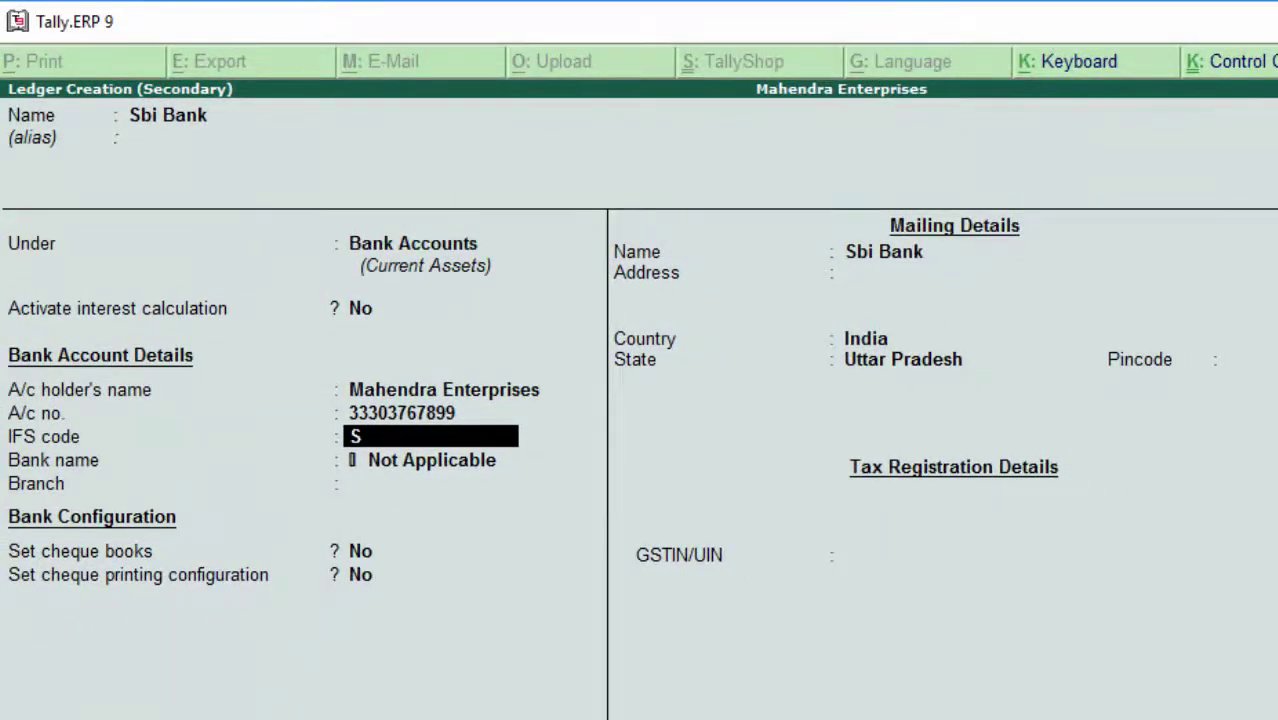
type("BIN")
type("0006677")
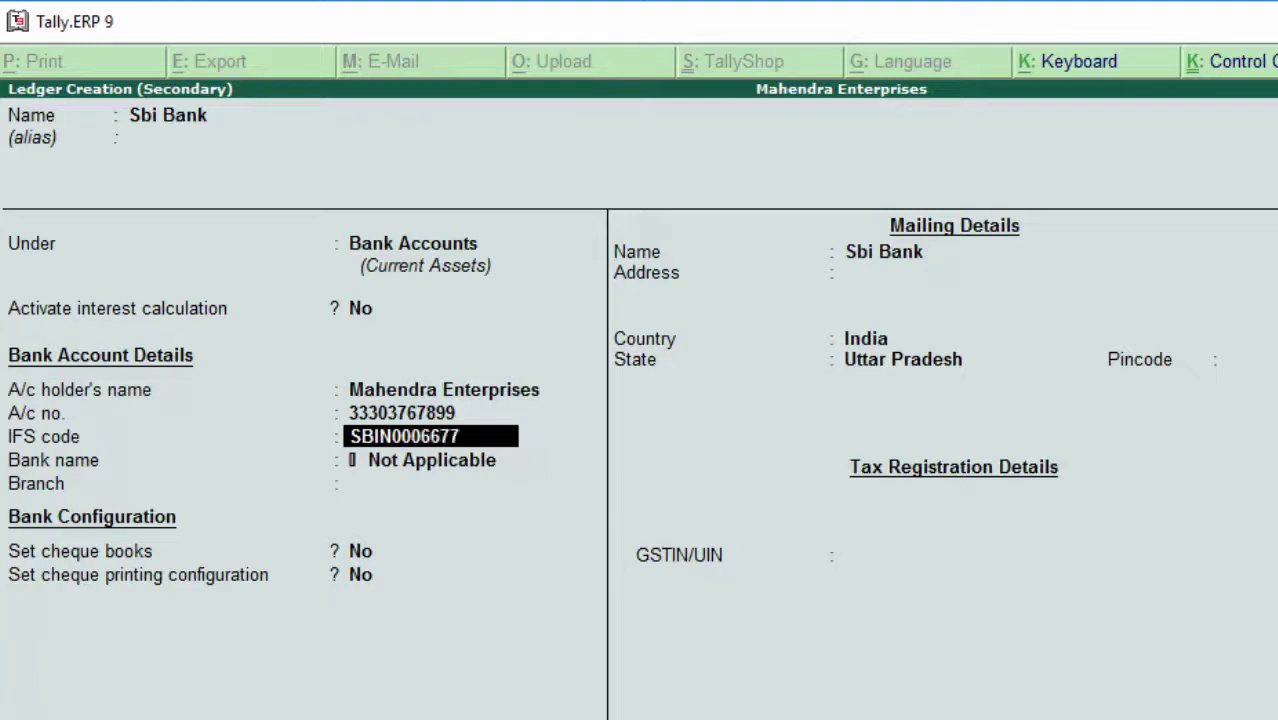
key("Return")
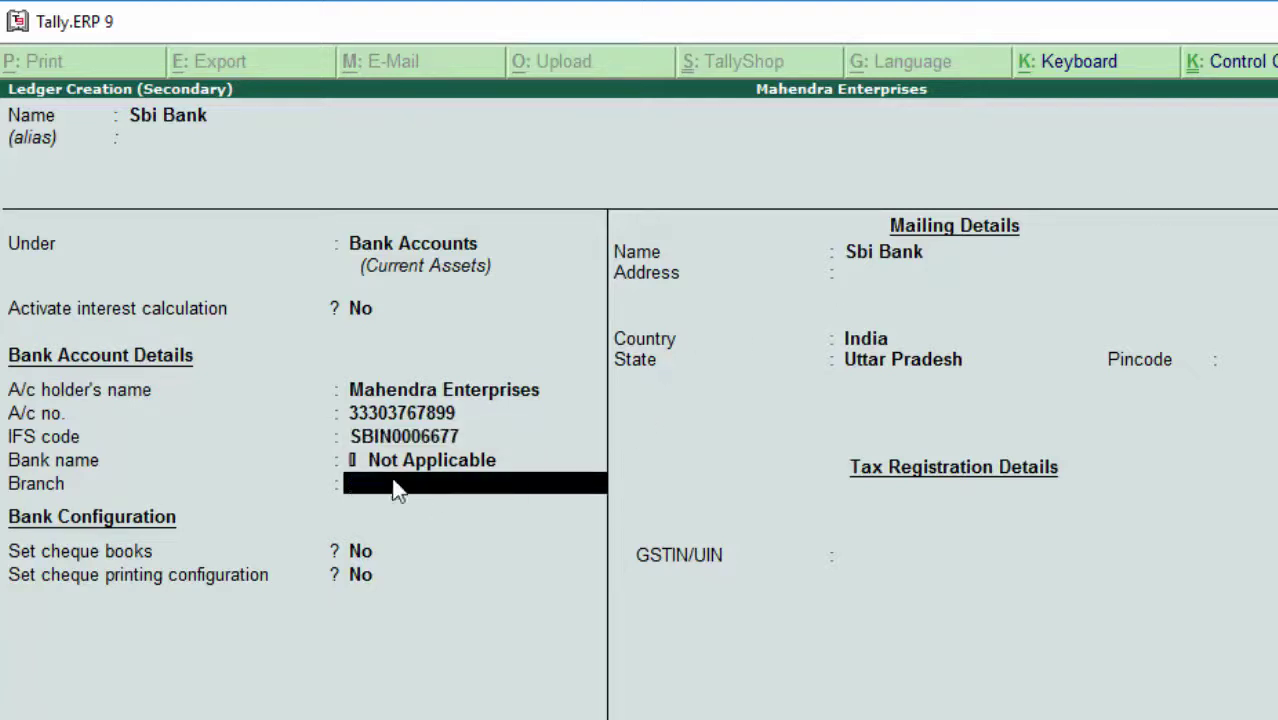
type("N")
type("e")
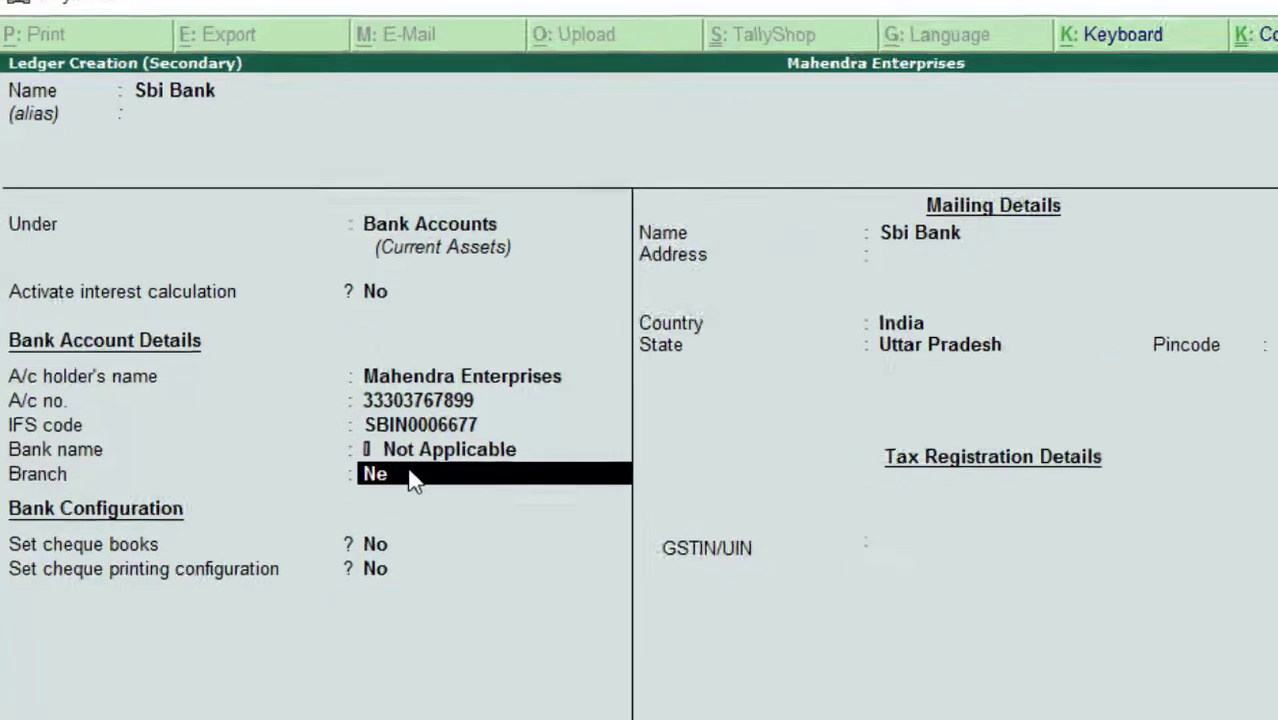
type("w Colon")
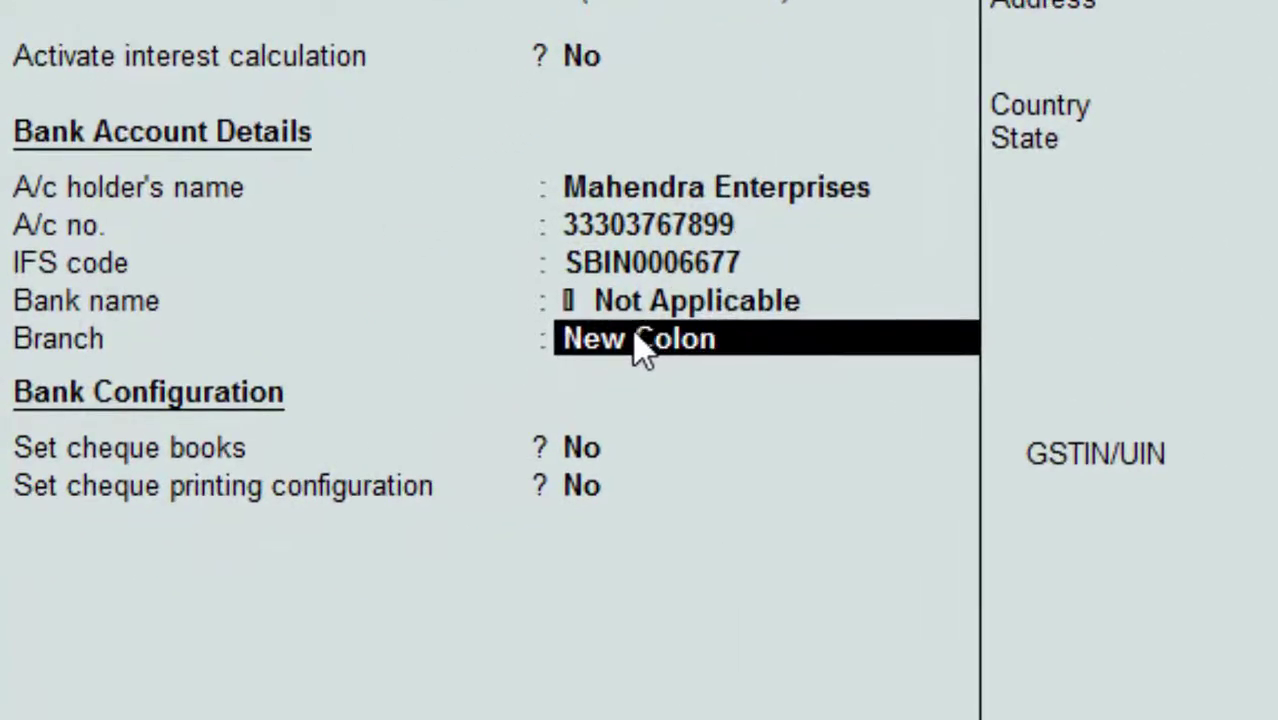
type("y Deo")
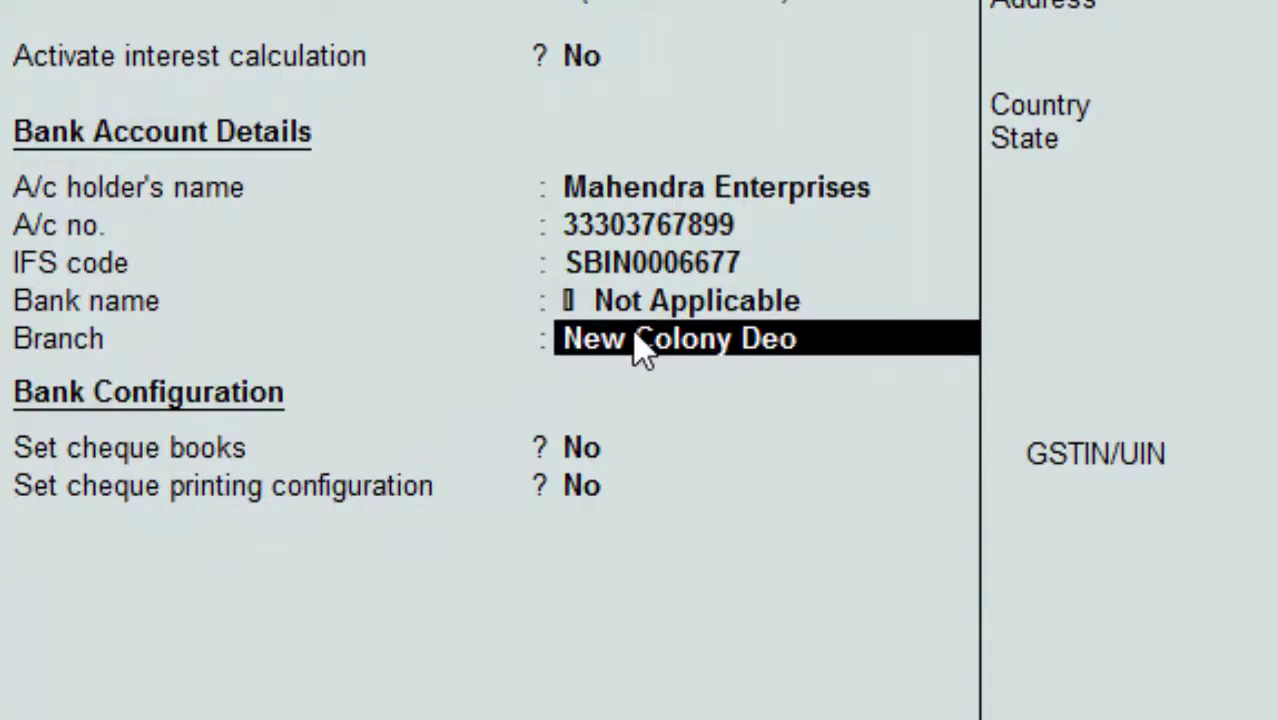
type("ria")
key("Return")
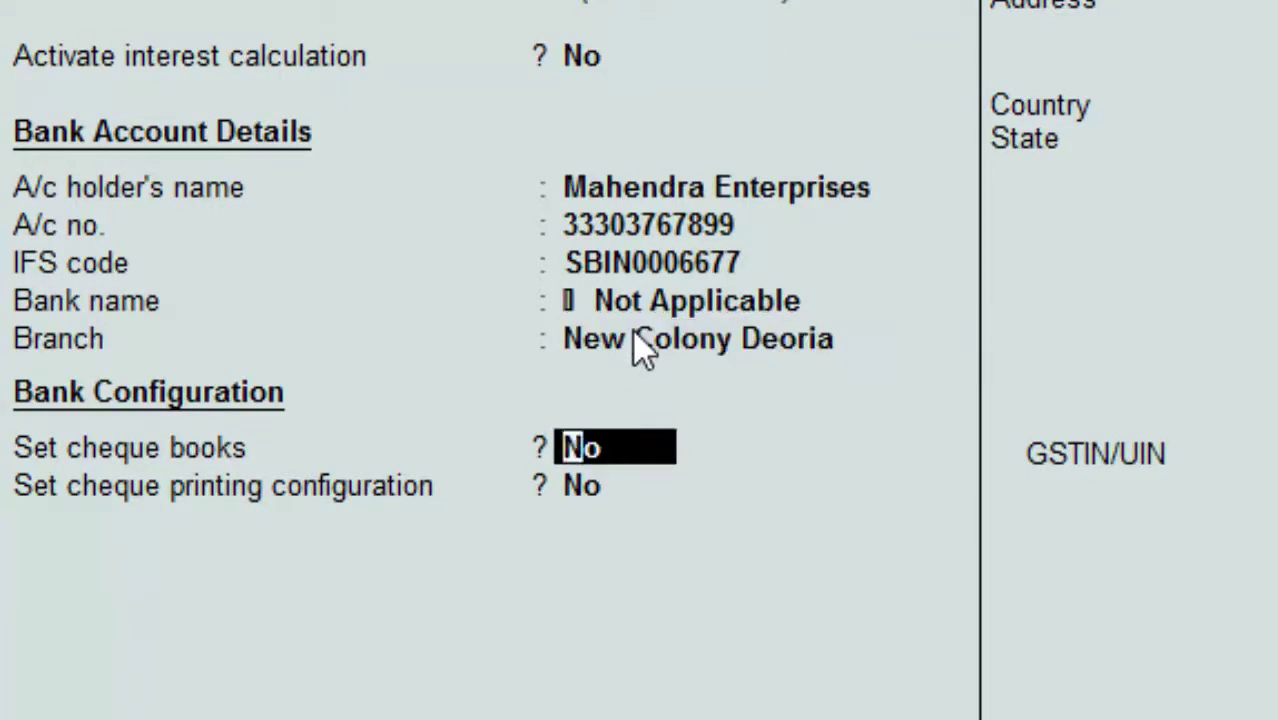
Enable cheque books with a range from 190888 to 191000, 113 cheques.
type("y")
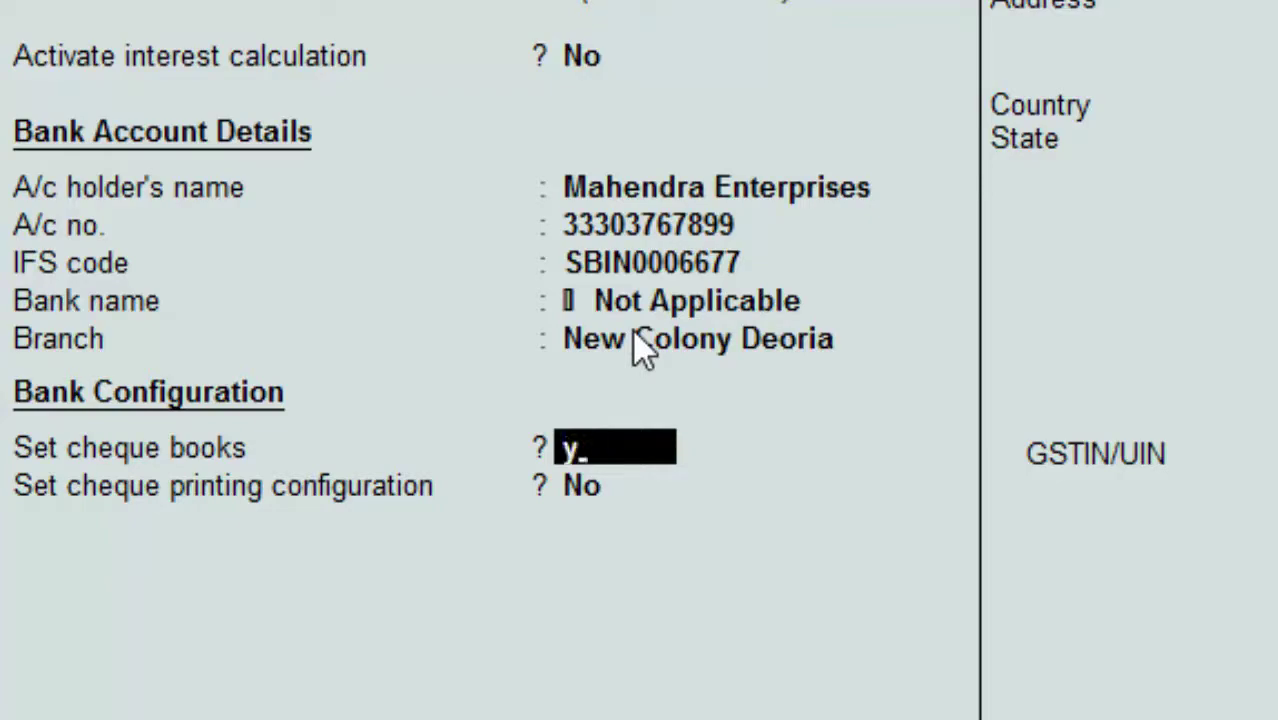
key("Return")
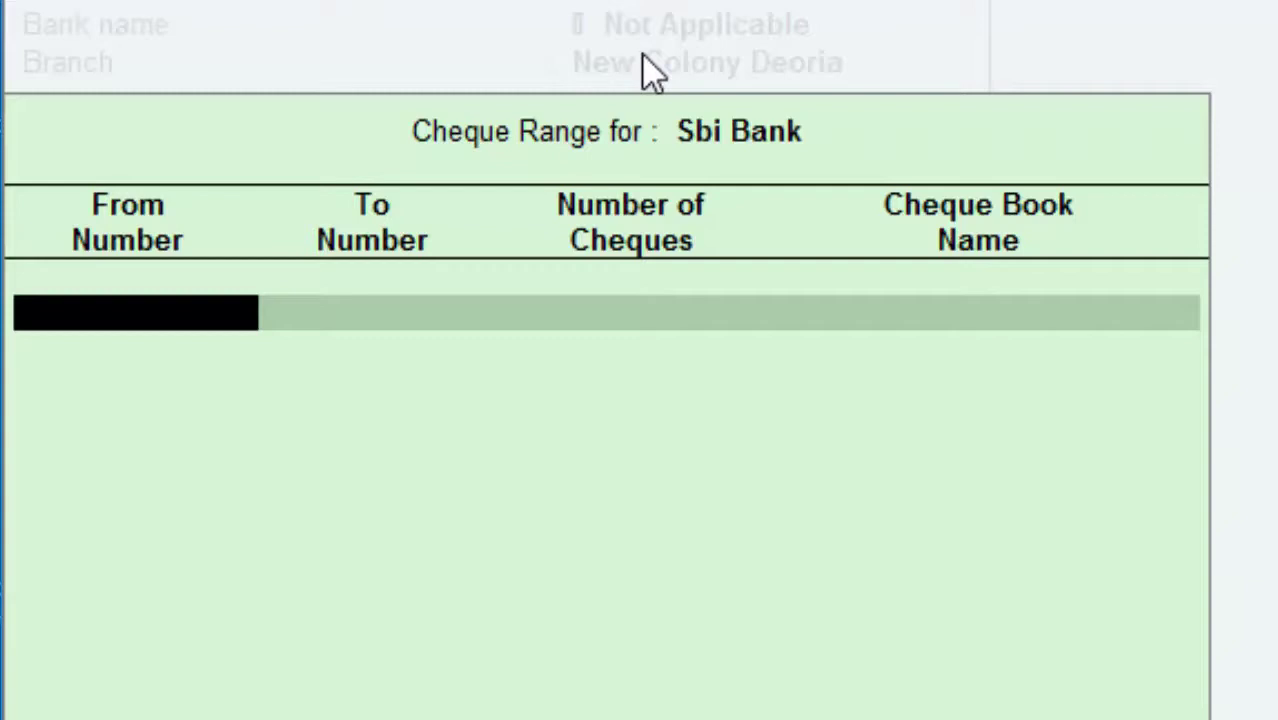
type("190888")
key("Return")
type("200000")
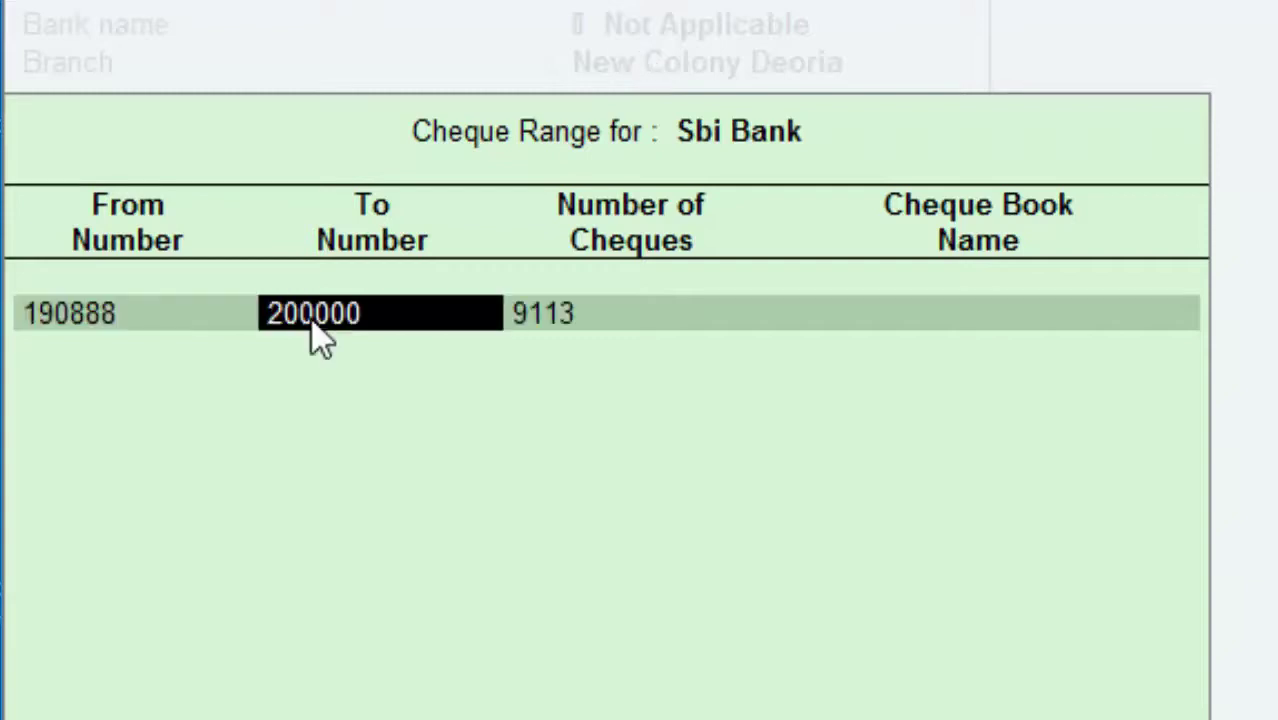
type("19")
type("1")
type("00")
type("0")
key("Return")
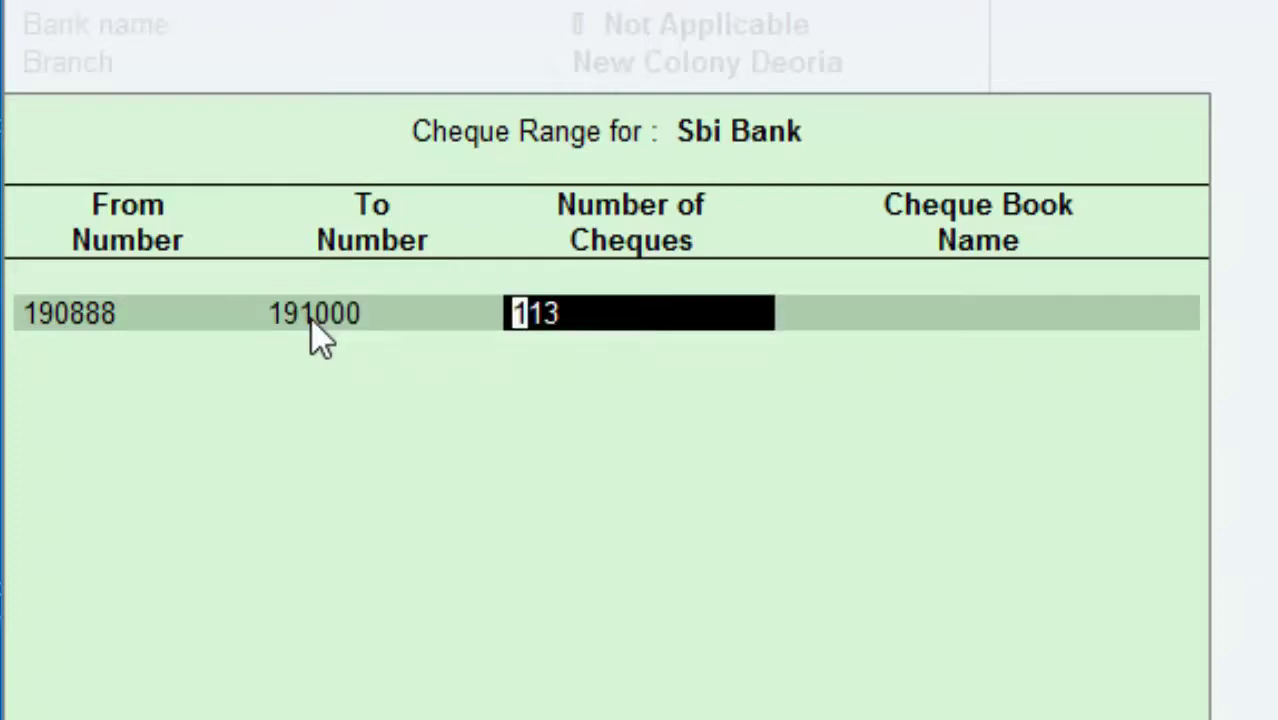
key("Return")
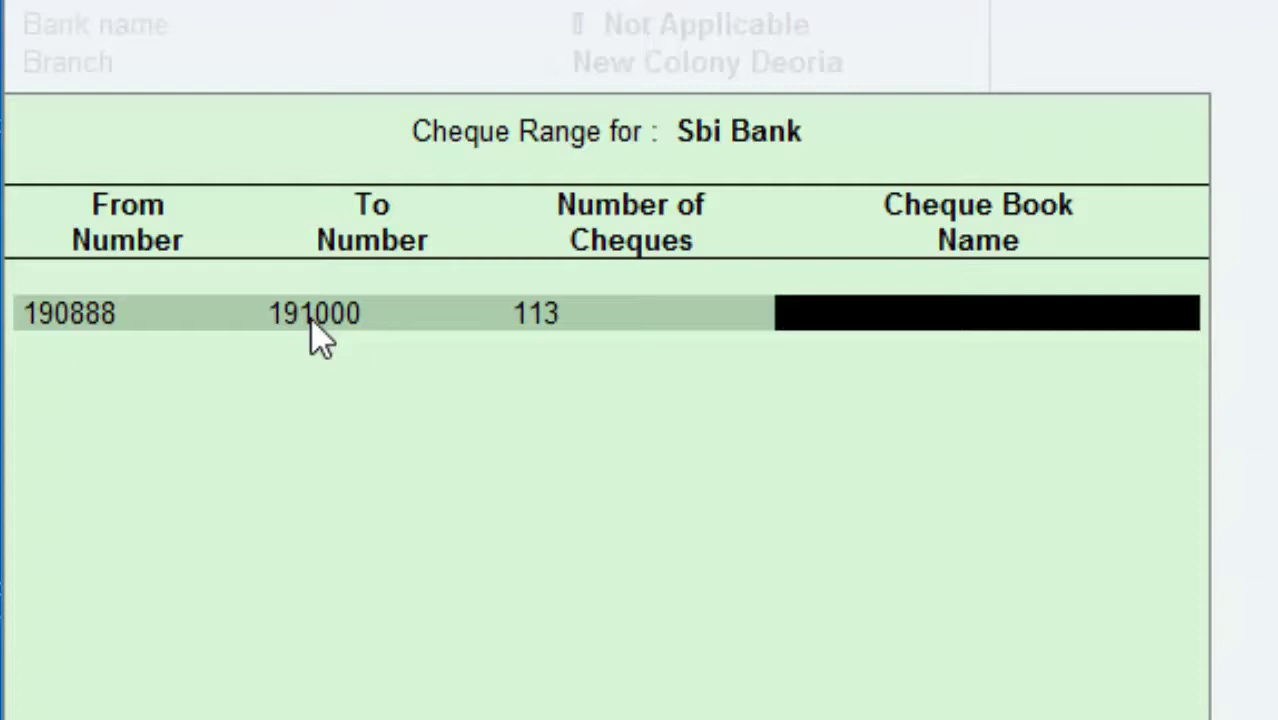
Name the cheque book 'Mahendra Enterprises' and close the cheque range.
type("Mahe")
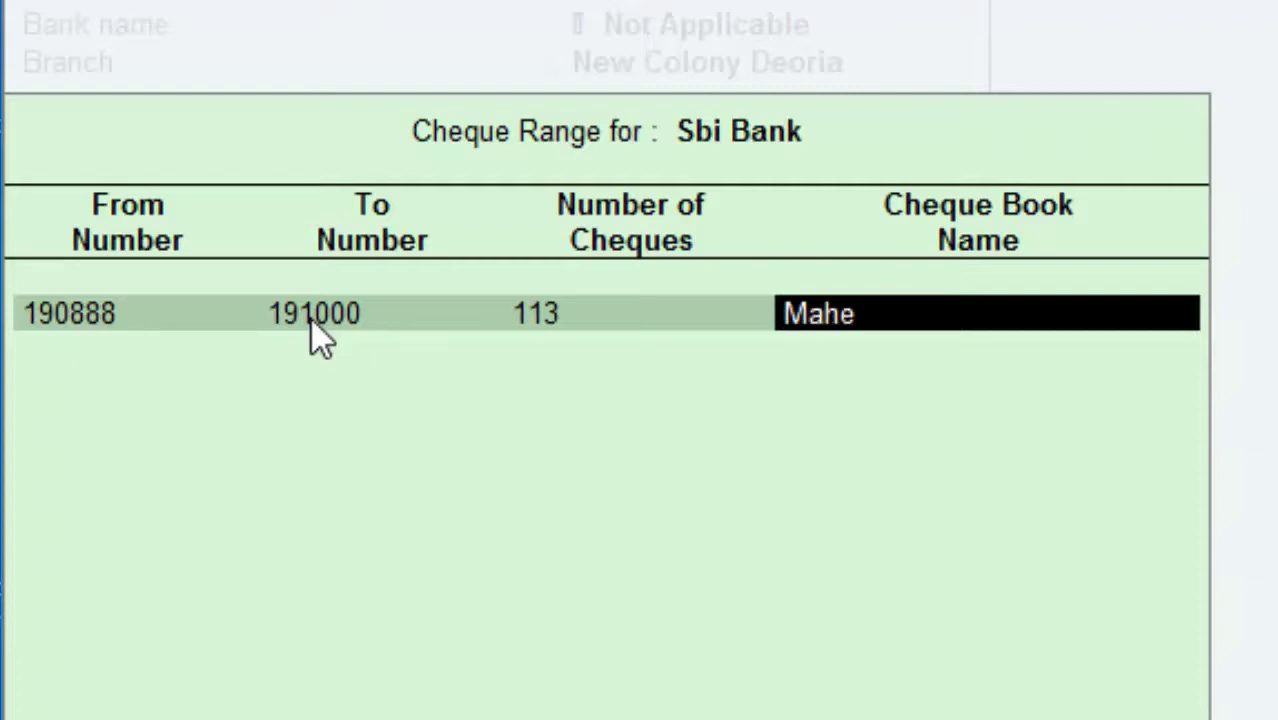
type("ndra")
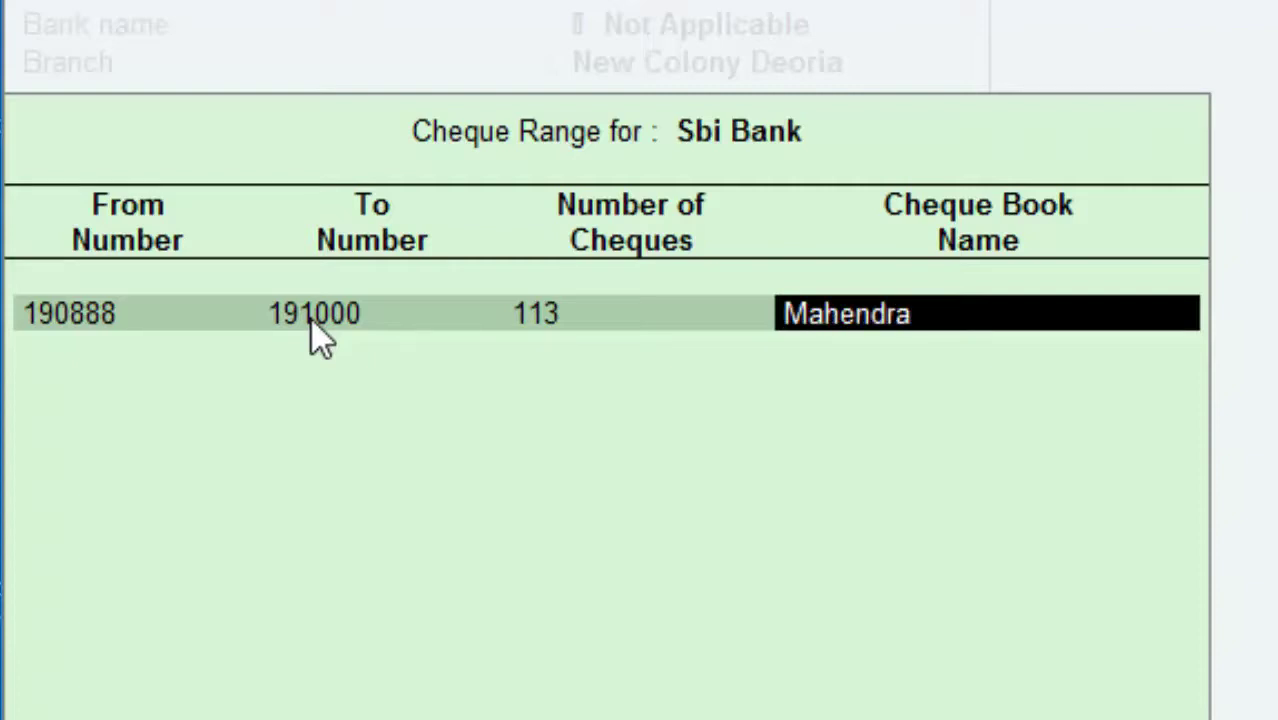
type(" E")
type("nterp")
type("r")
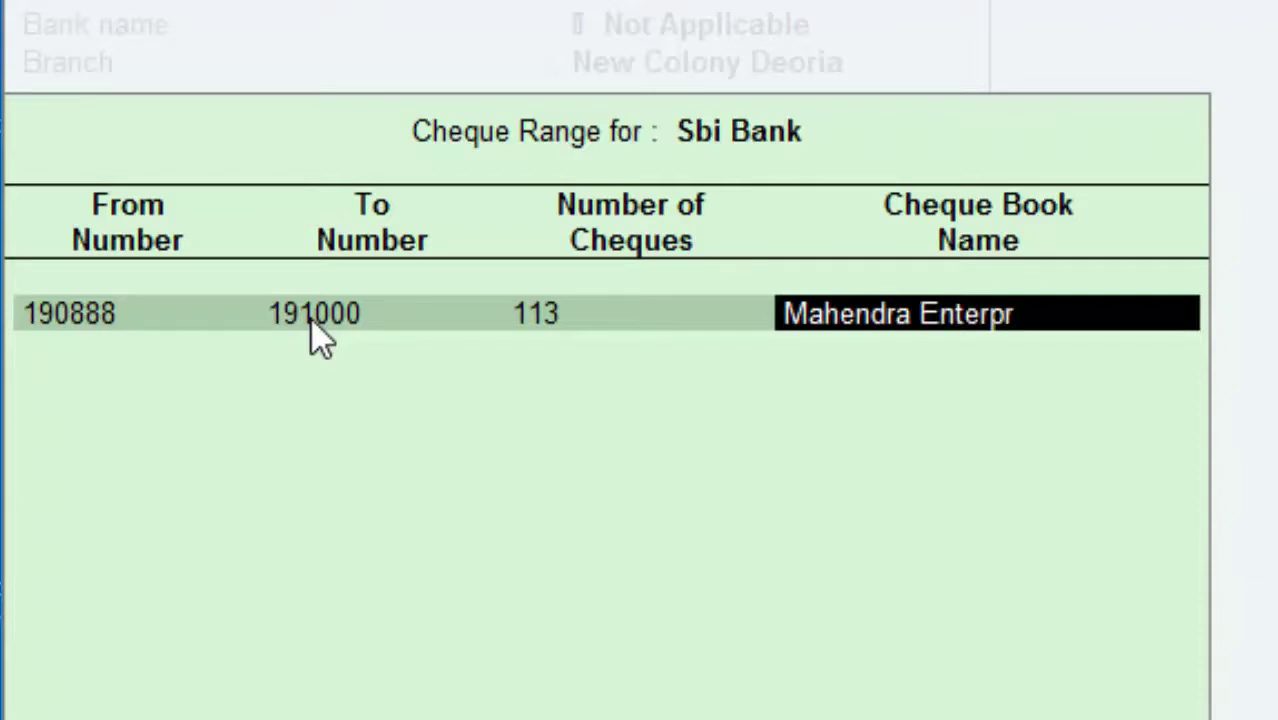
type("ised")
key("BackSpace")
type("s")
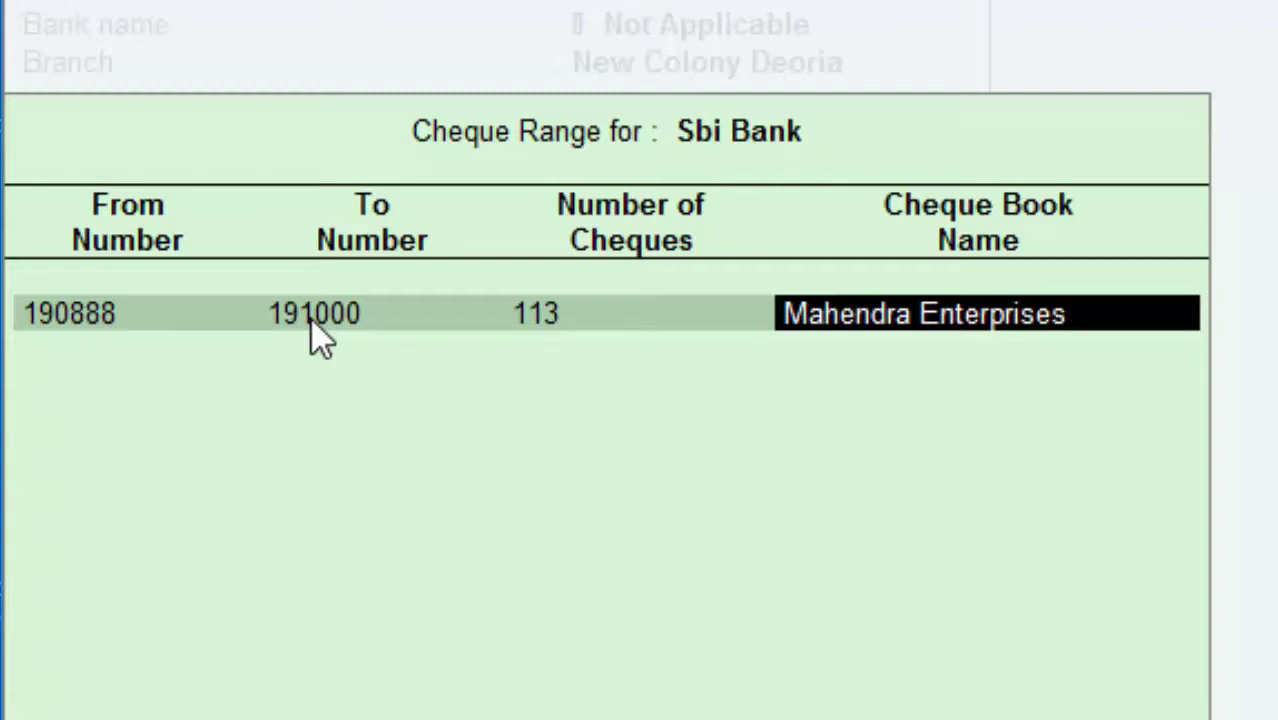
key("Return")
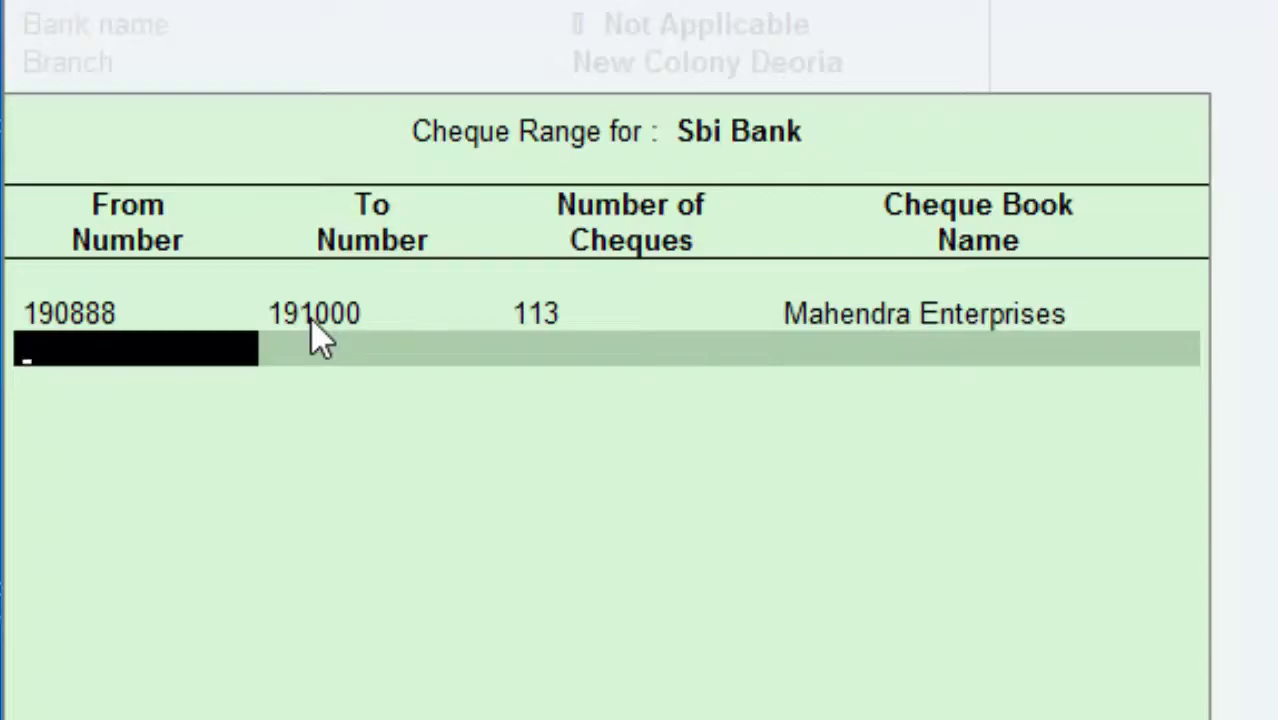
key("Return")
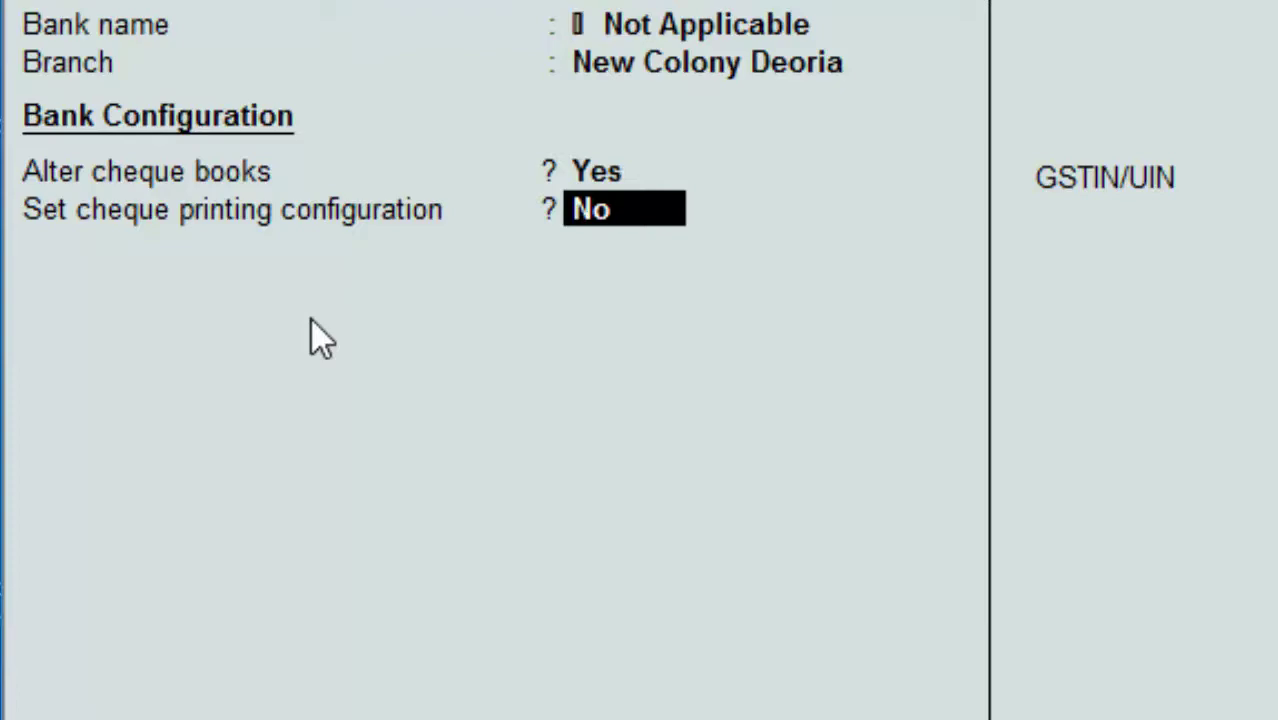
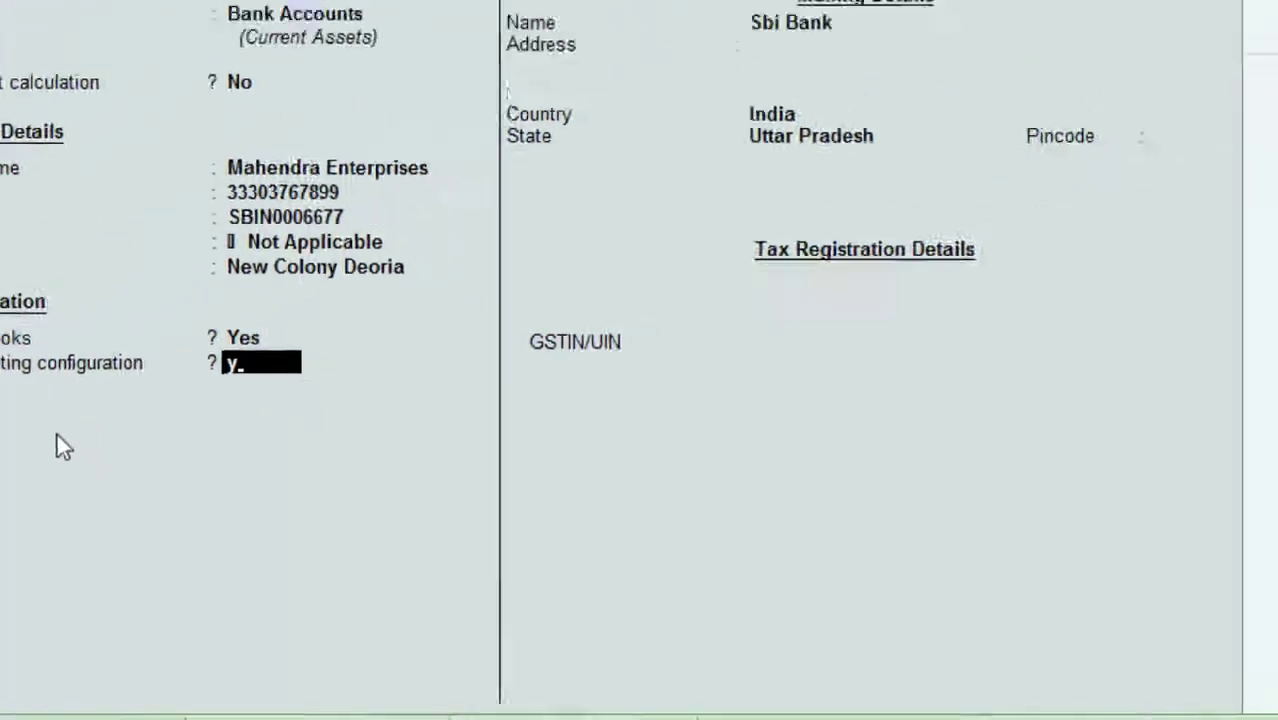
Enable cheque printing configuration and leave its setup screen.
key("Return")
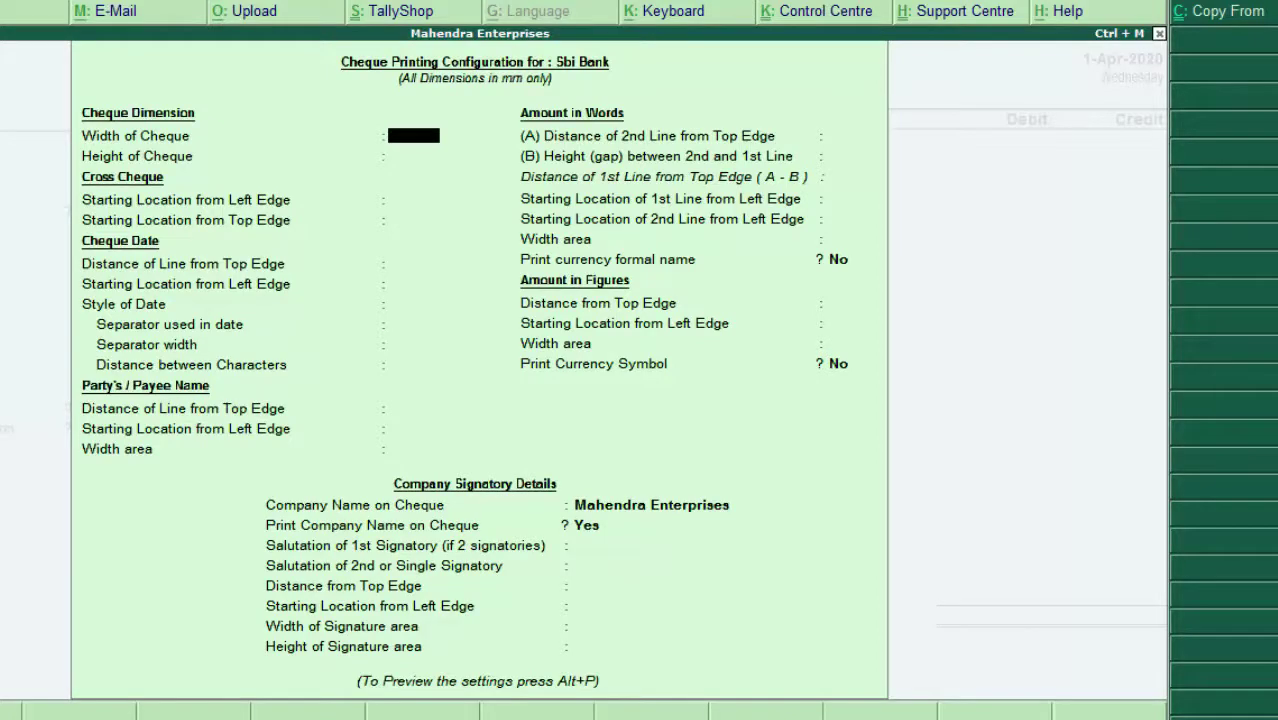
key("ctrl+a")
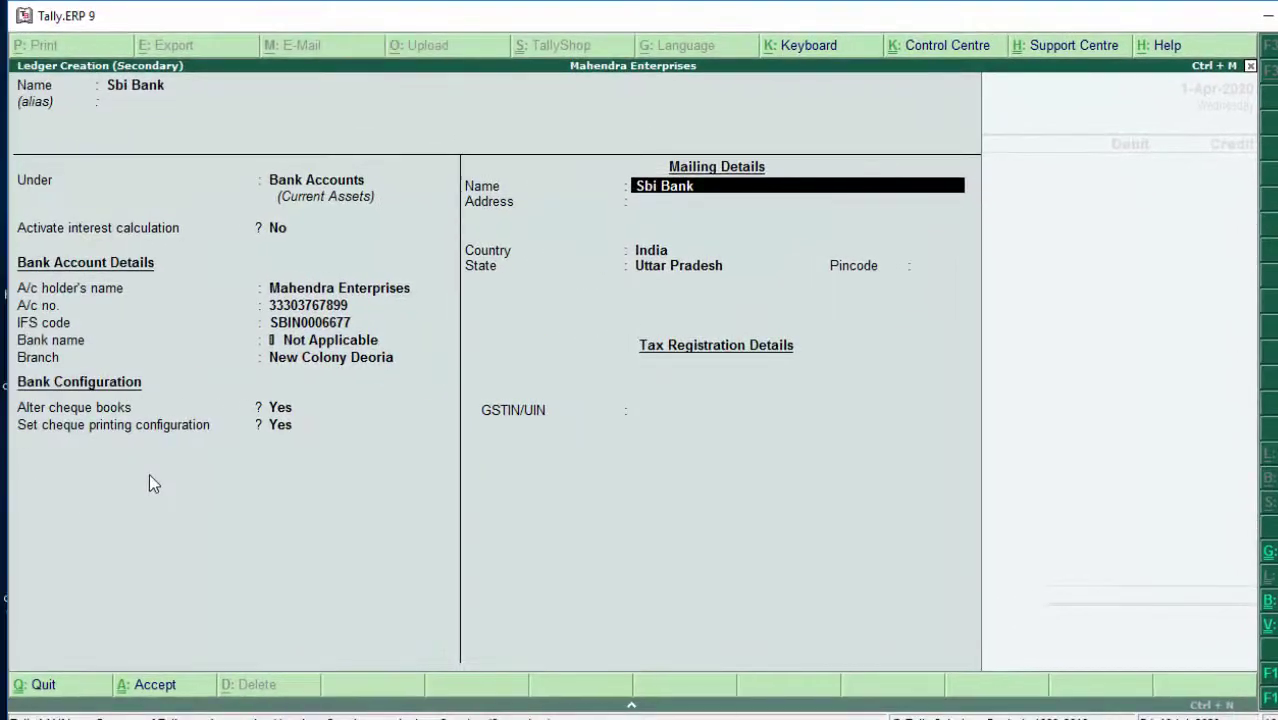
key("Return")
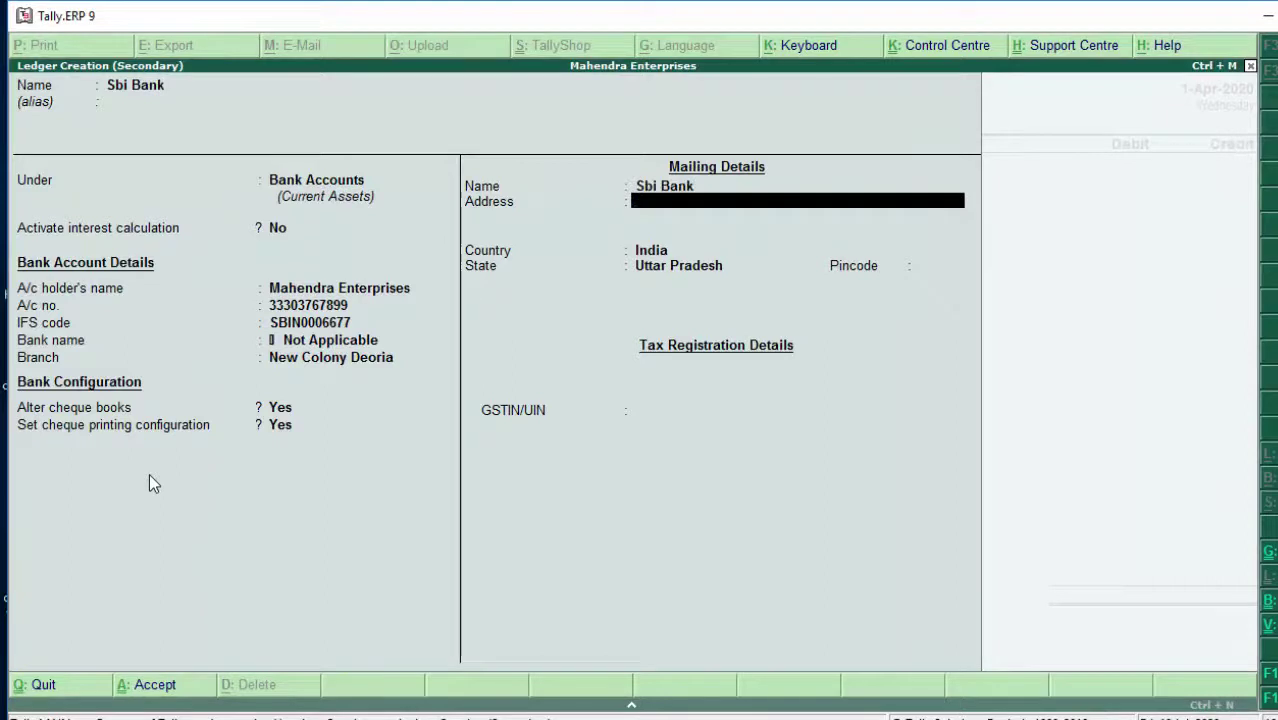
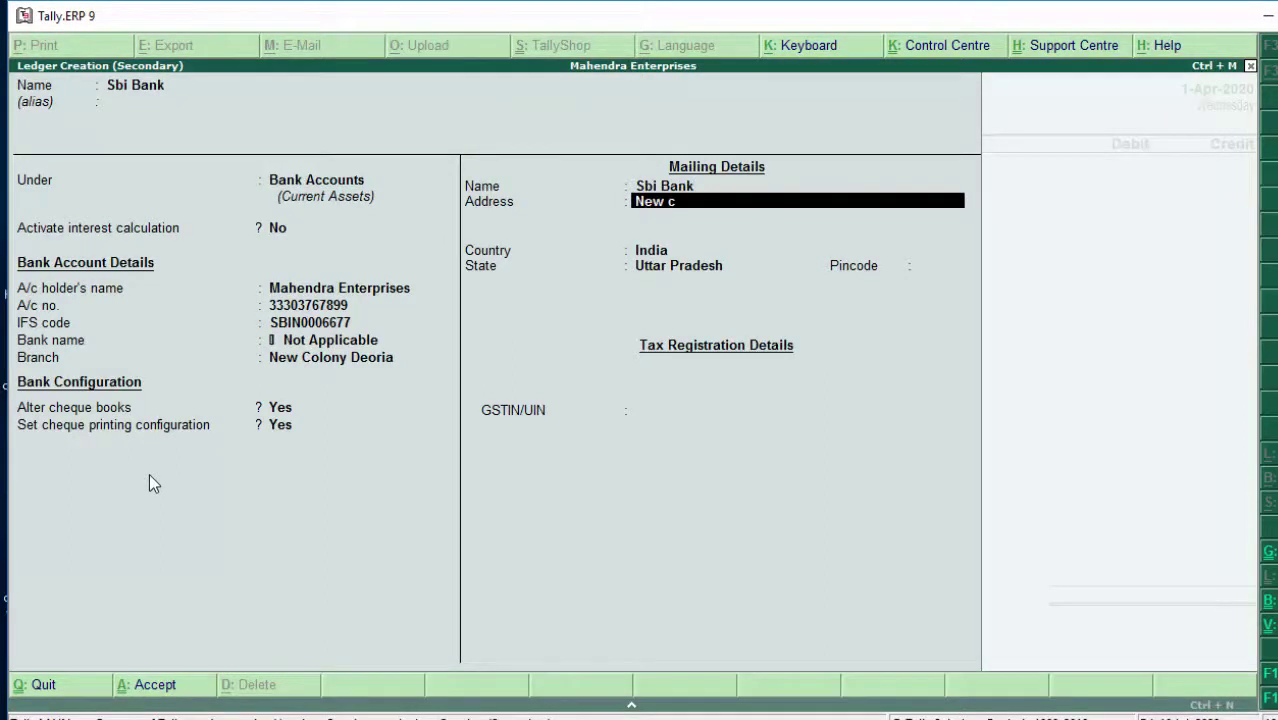
key("Return")
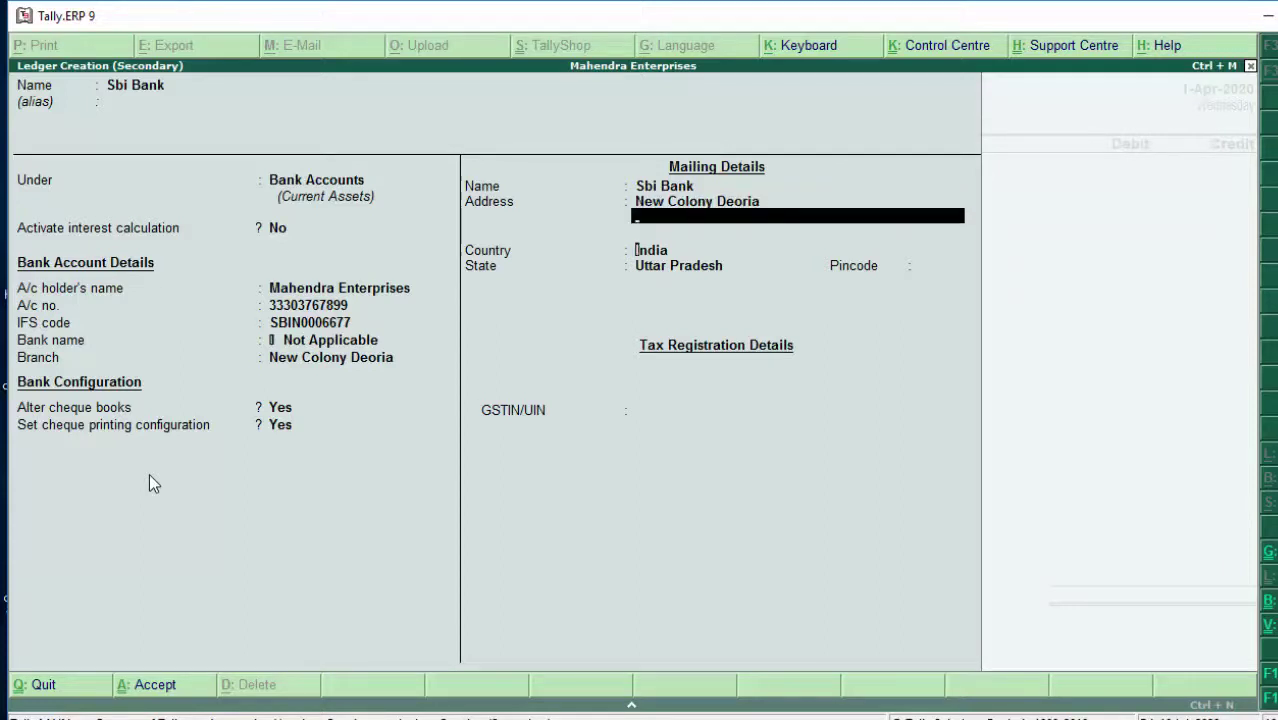
key("Return")
key("Return")
key("Return")
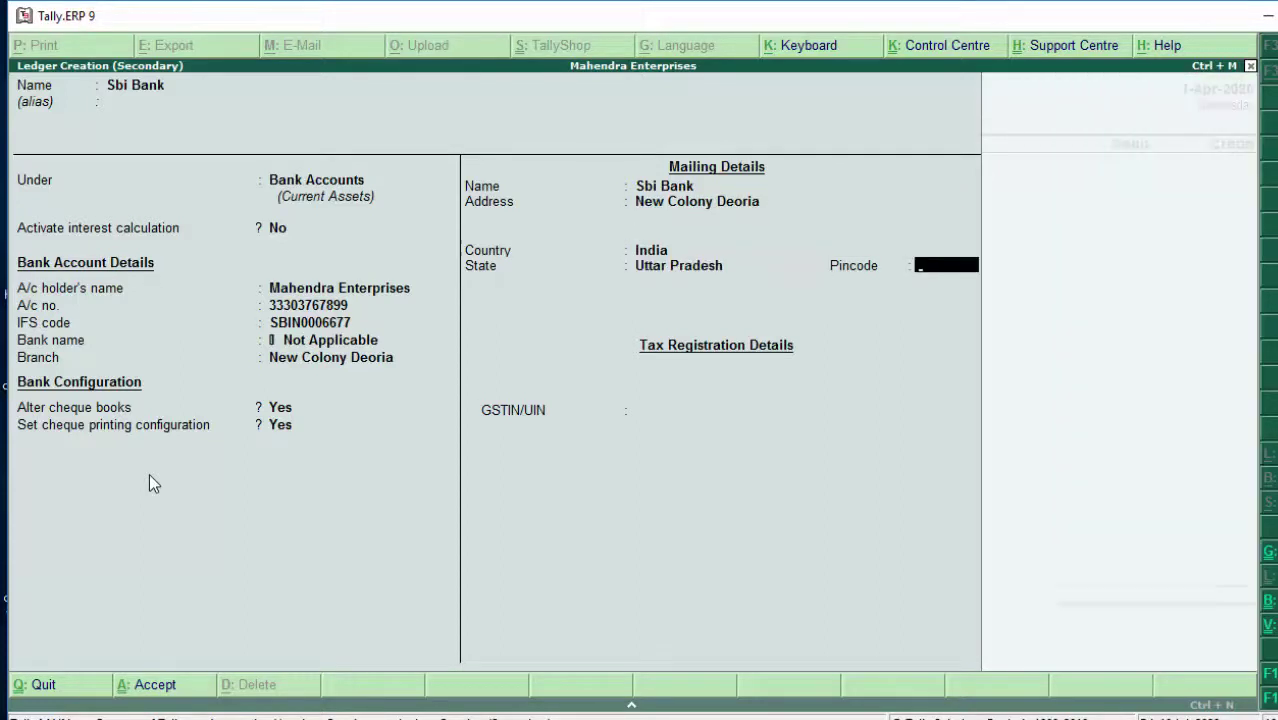
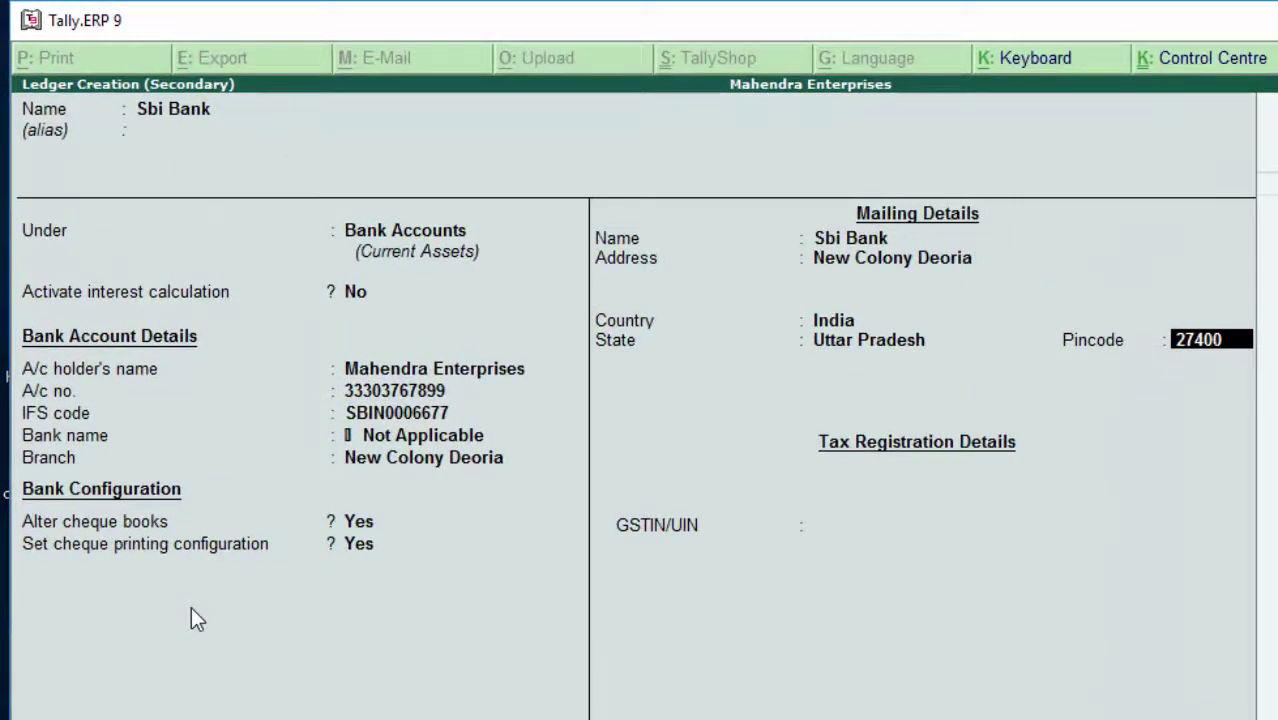
key("Return")
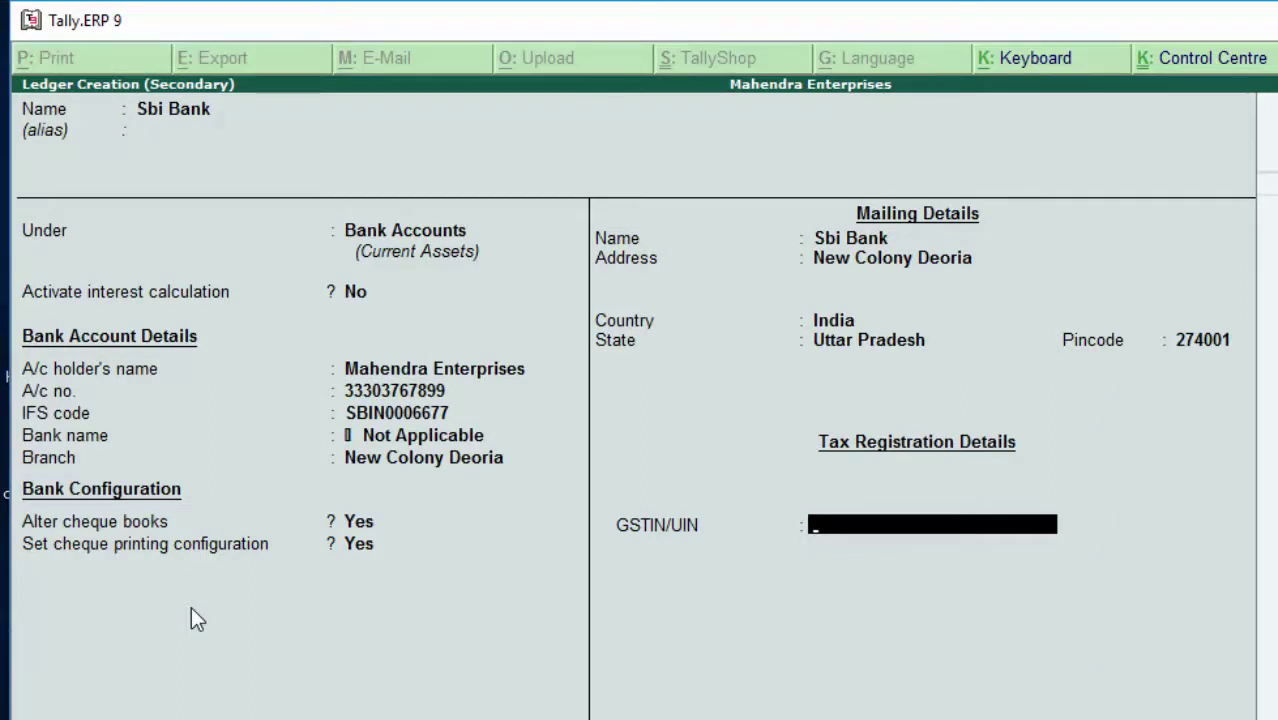
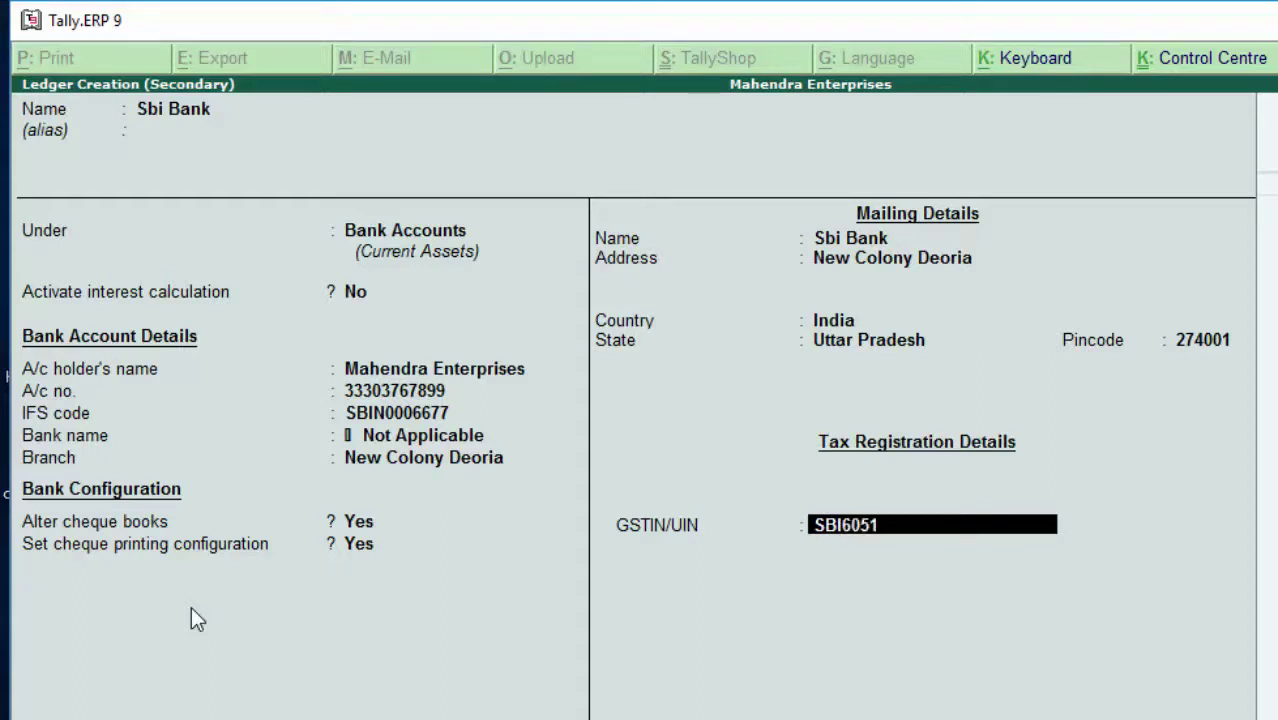
Finish the ledger, then make the voucher credit Cash and debit Sbi Bank 5,000.00.
key("Return")
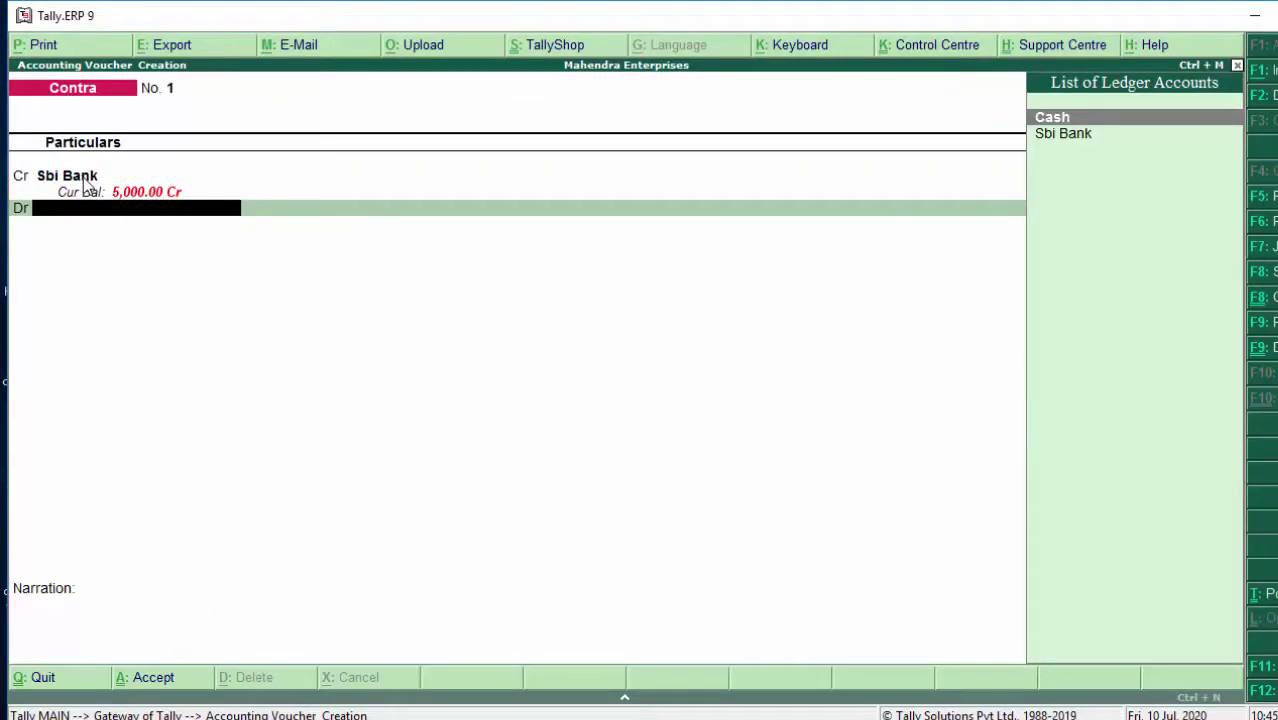
key("BackSpace")
key("BackSpace")
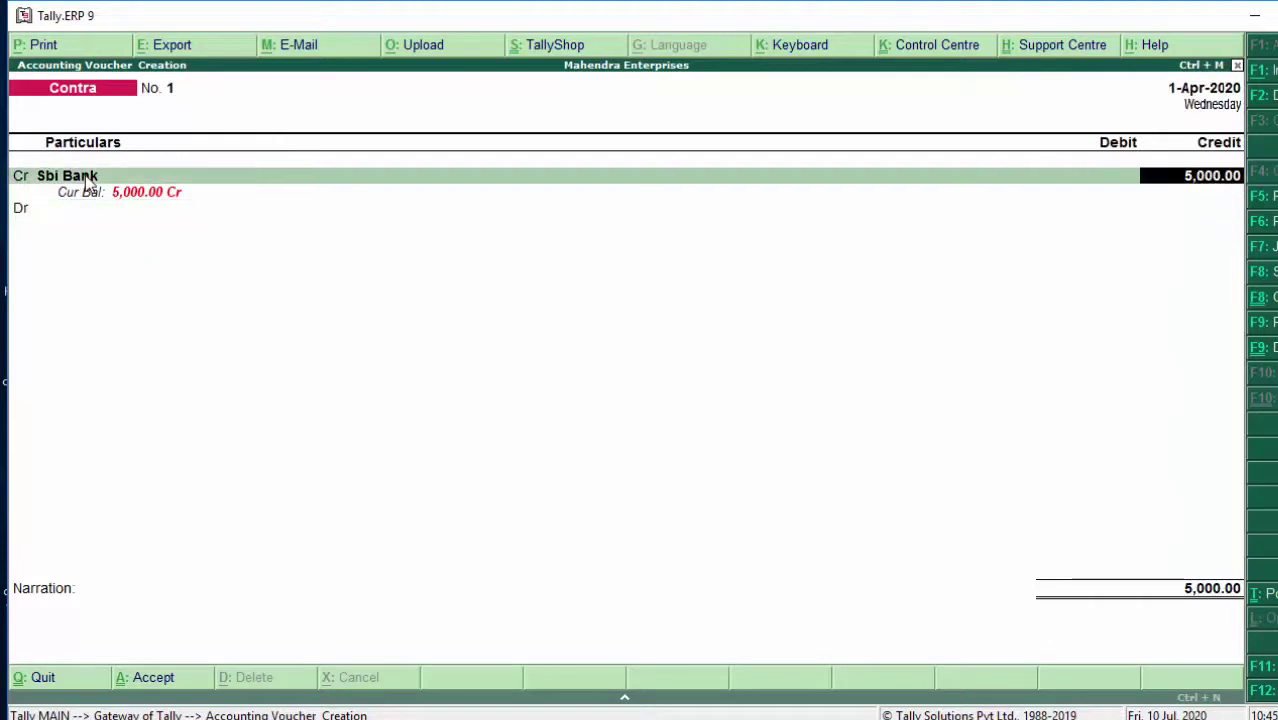
key("BackSpace")
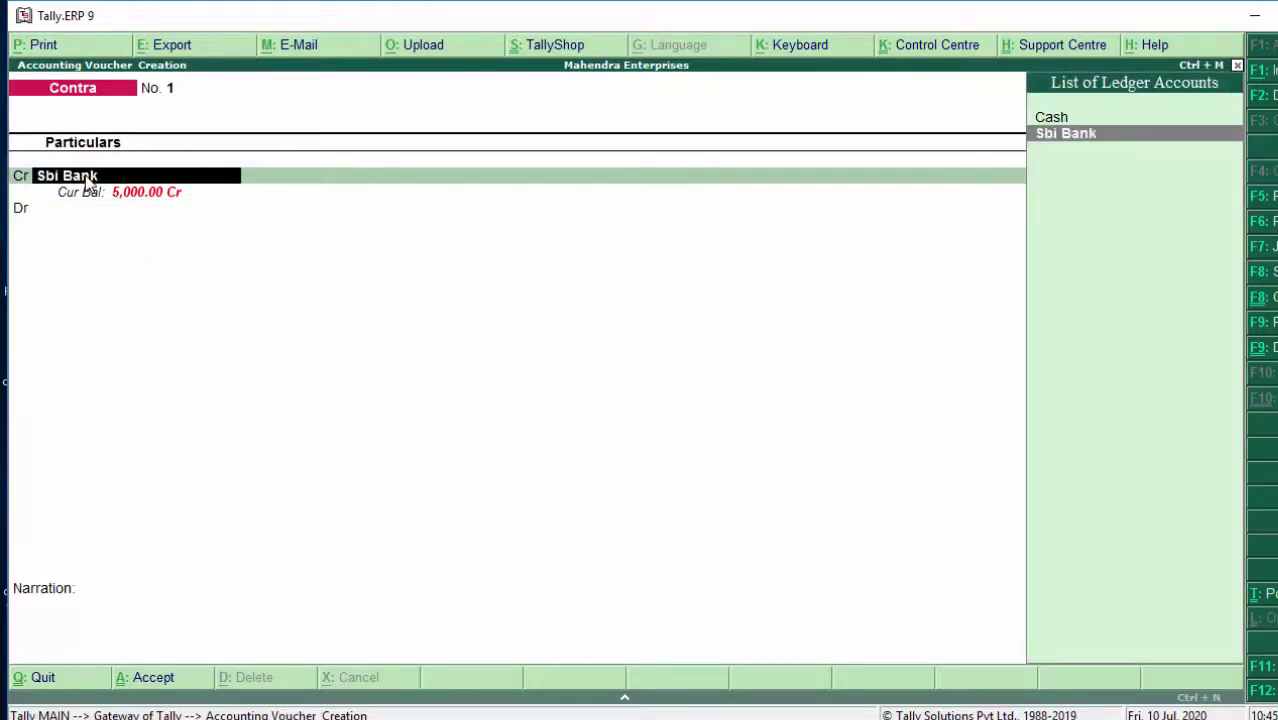
key("Up")
key("Return")
key("Return")
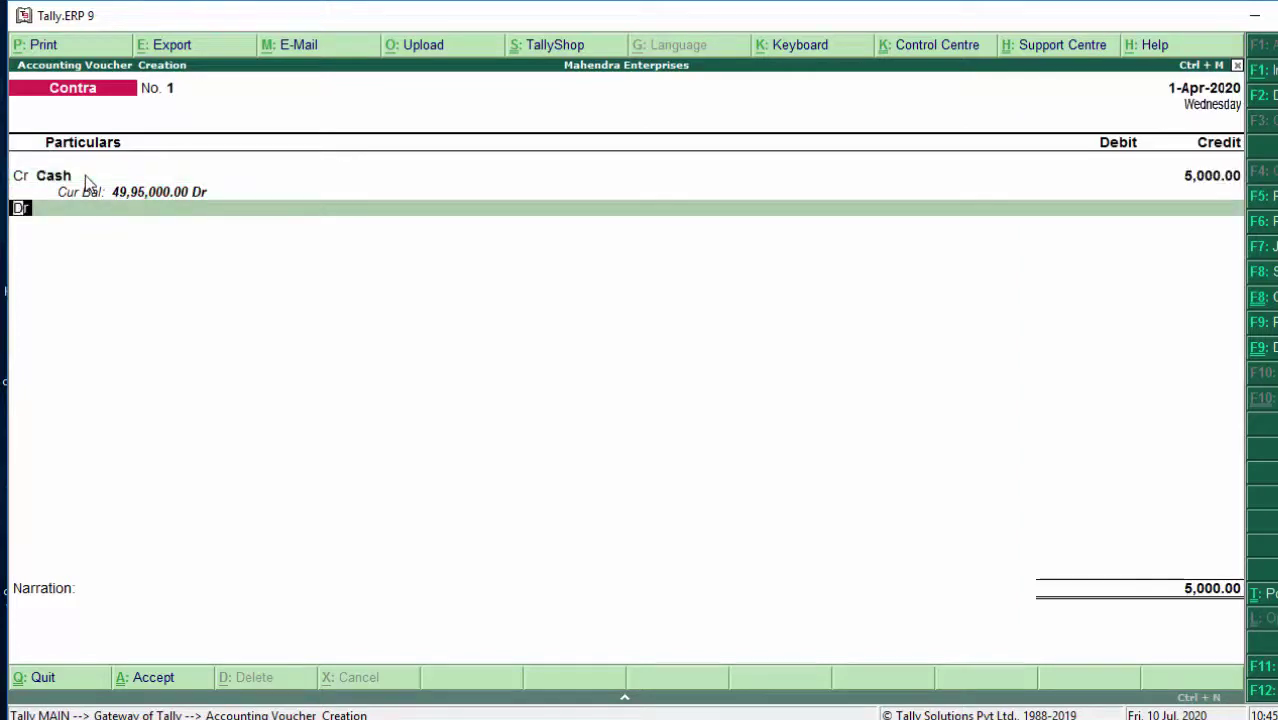
key("Return")
key("Down")
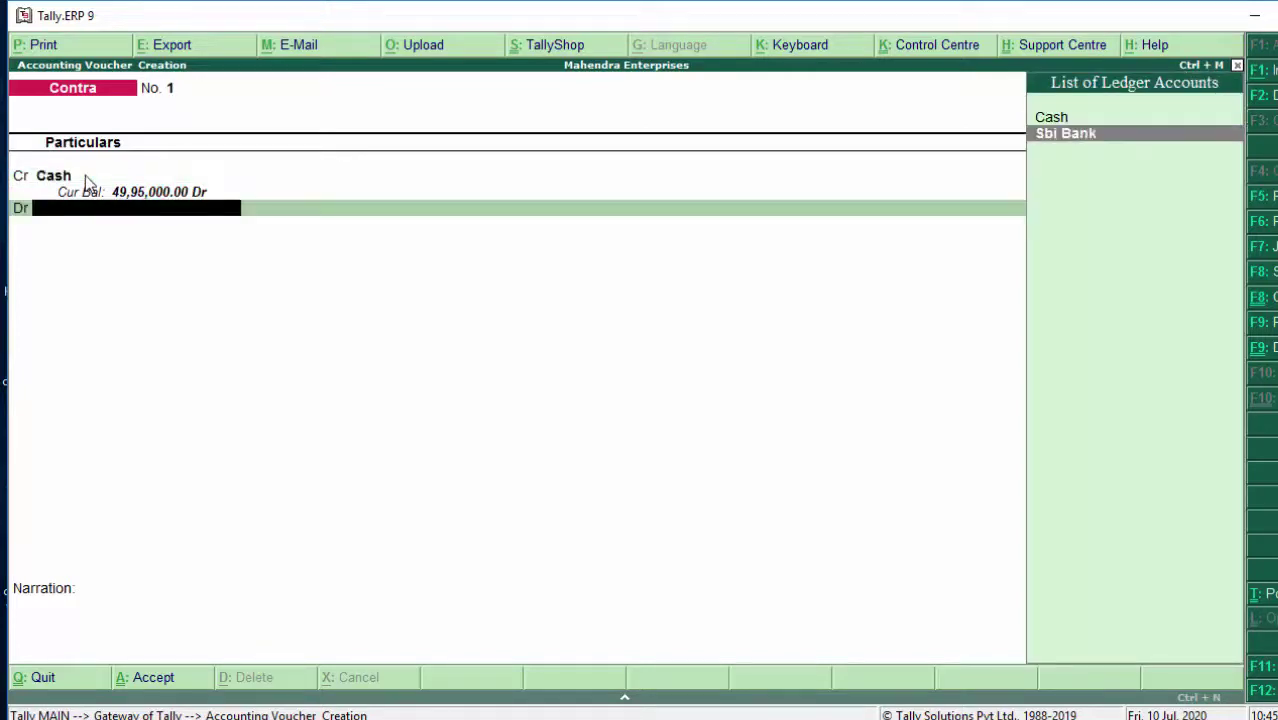
key("Return")
key("Return")
key("Return")
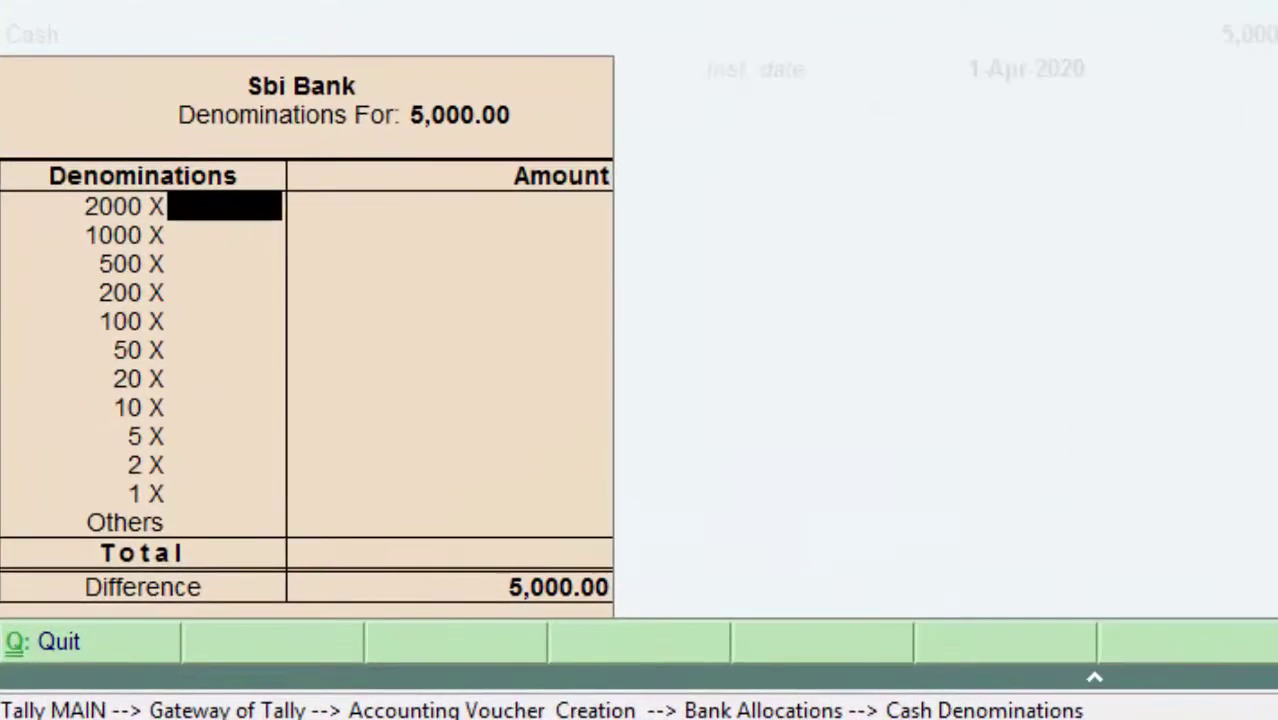
Break 5,000.00 into two 2000 notes and two 500 notes and complete the voucher.
type("2")
key("Return")
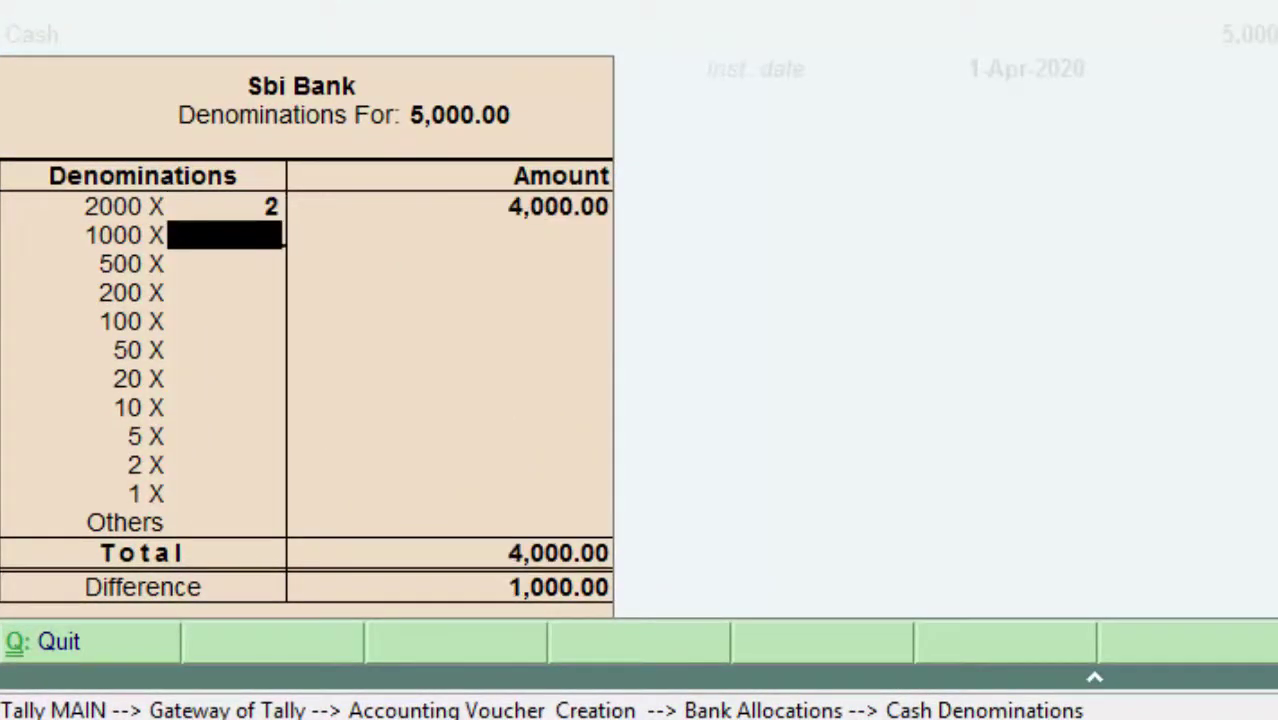
key("Return")
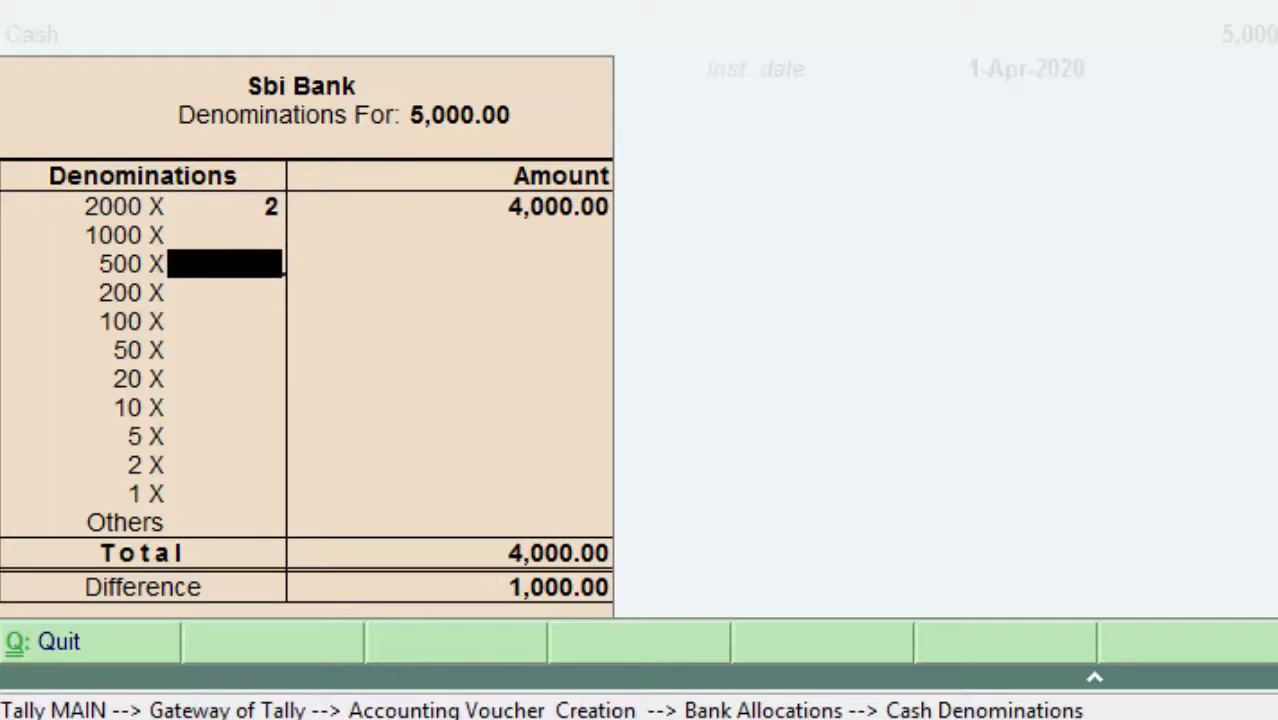
type("2")
key("Return")
key("Return")
key("Return")
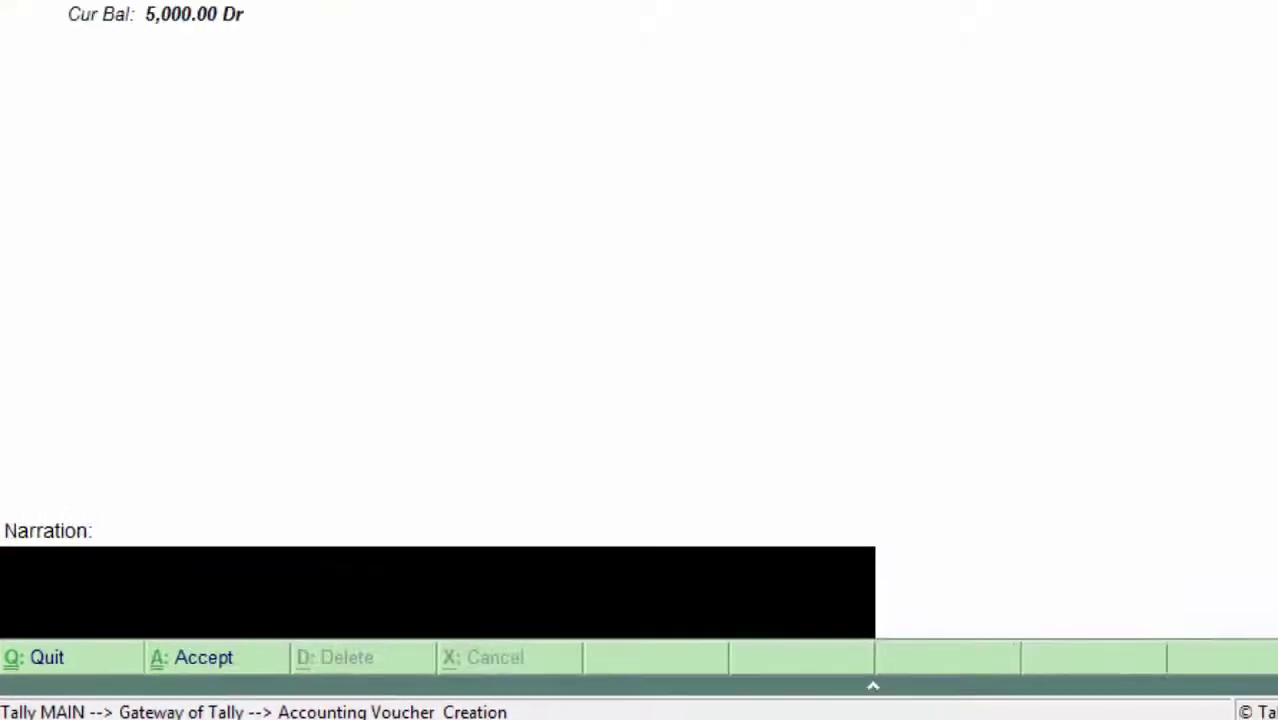
key("Return")
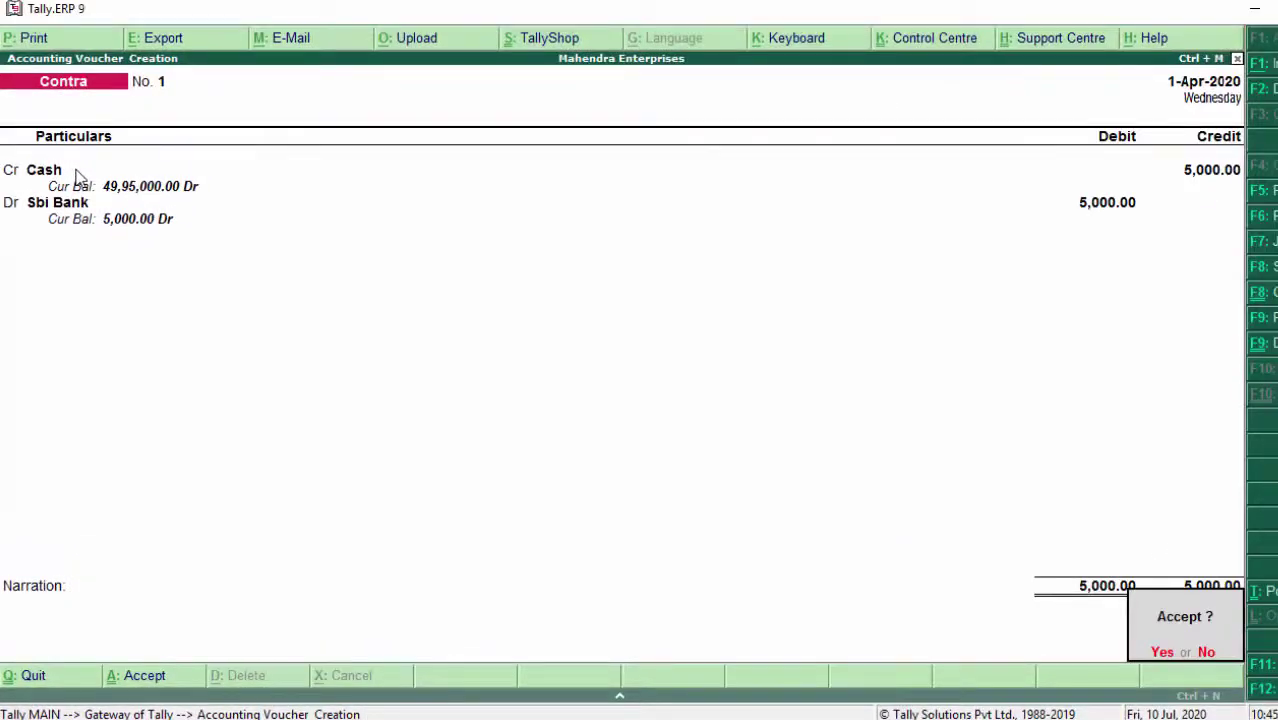
key("Return")
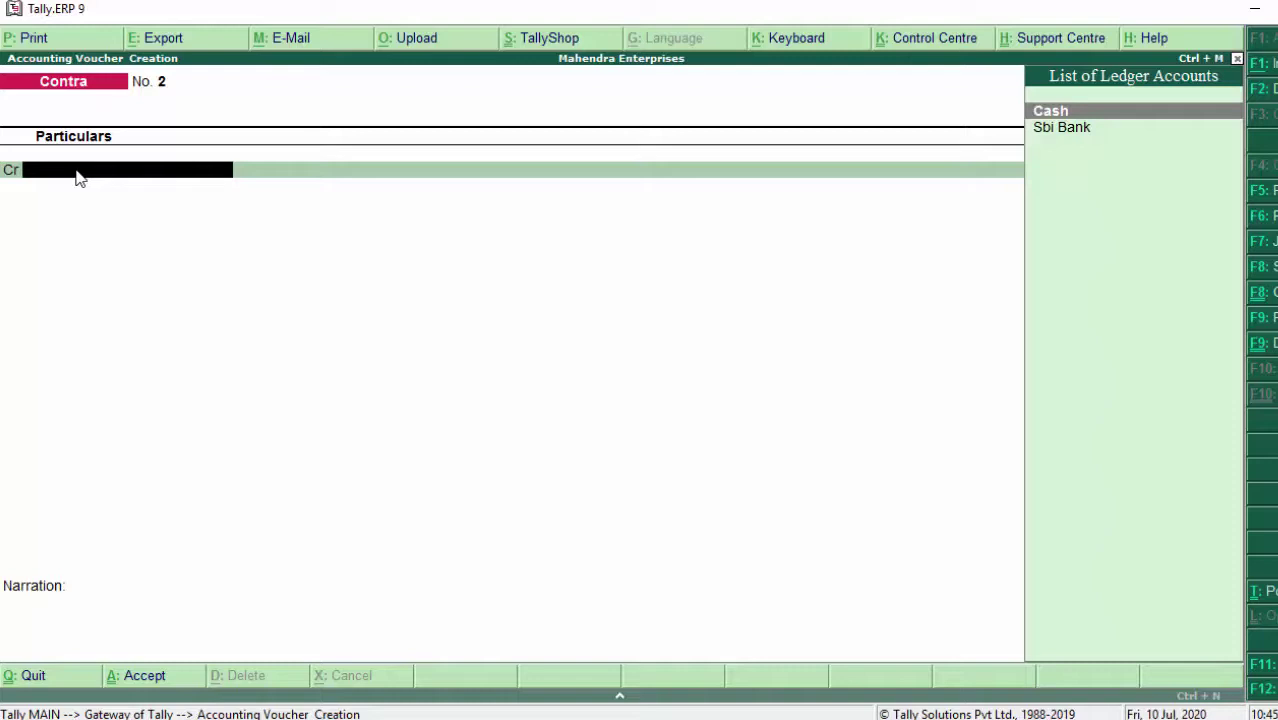
Stay on Contra voucher No. 2 and begin creating the Loan From Bank ledger with Alt+C.
key("Escape")
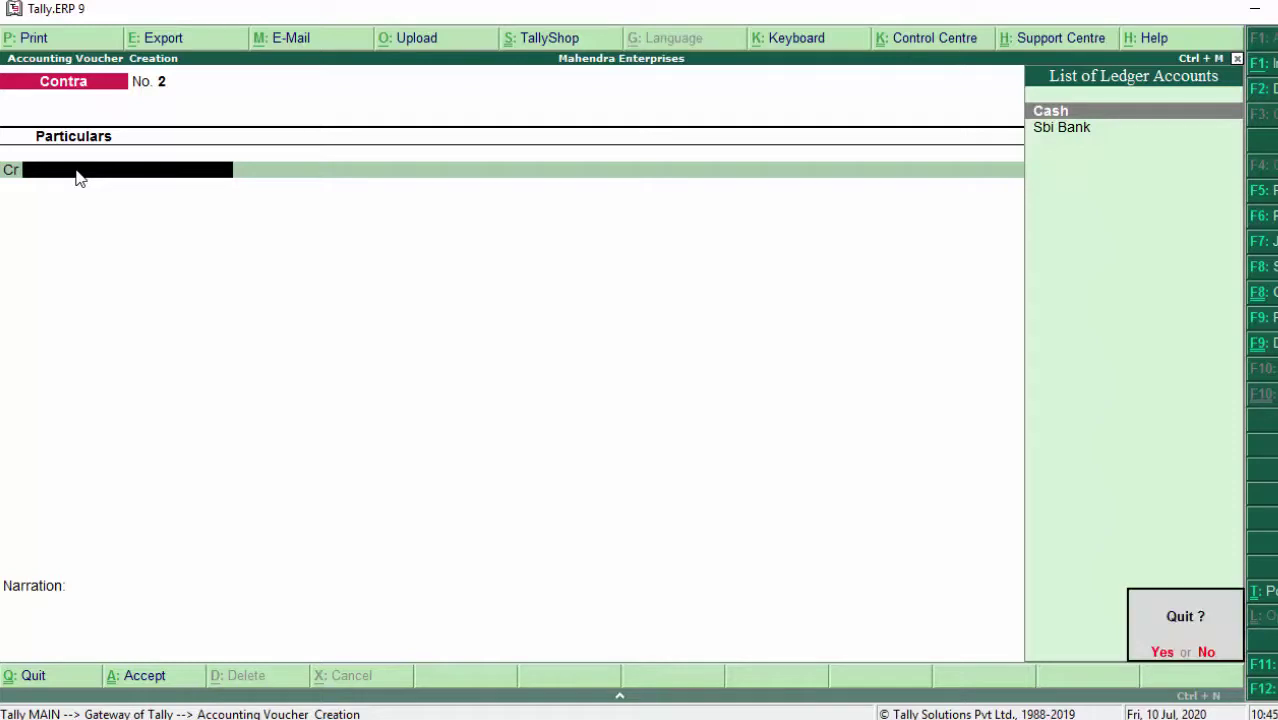
key("n")
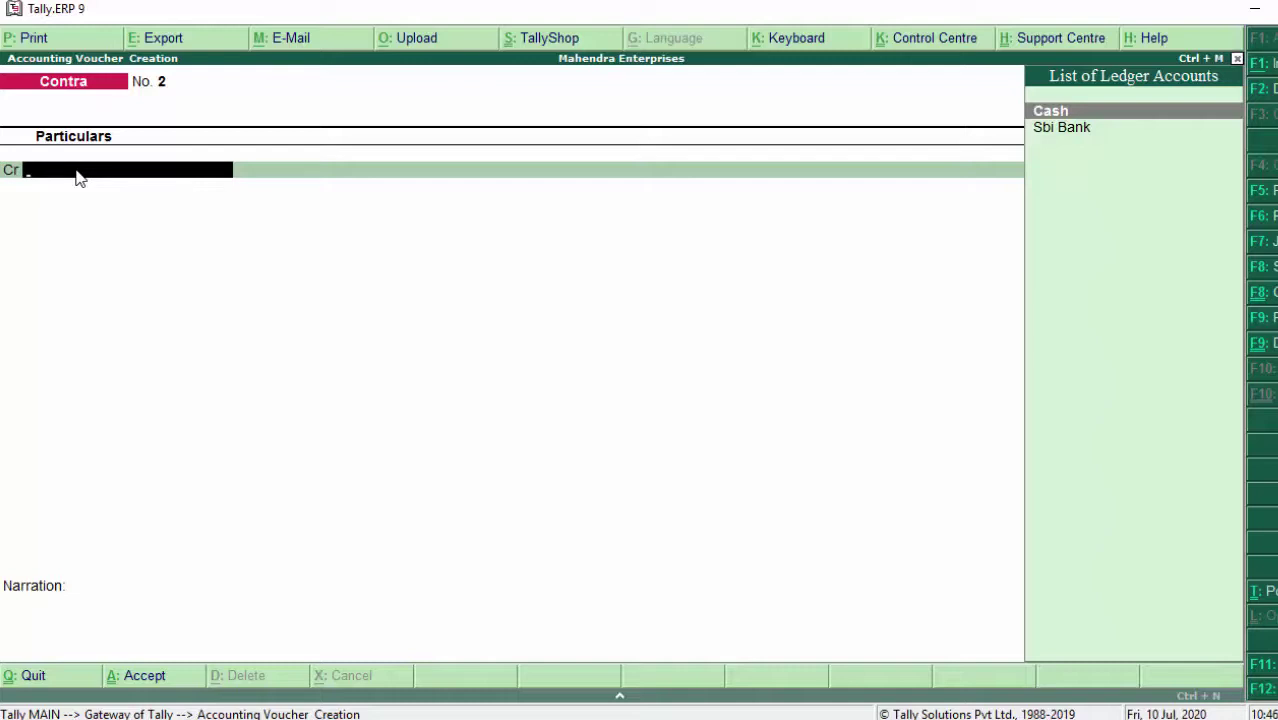
key("alt+c")
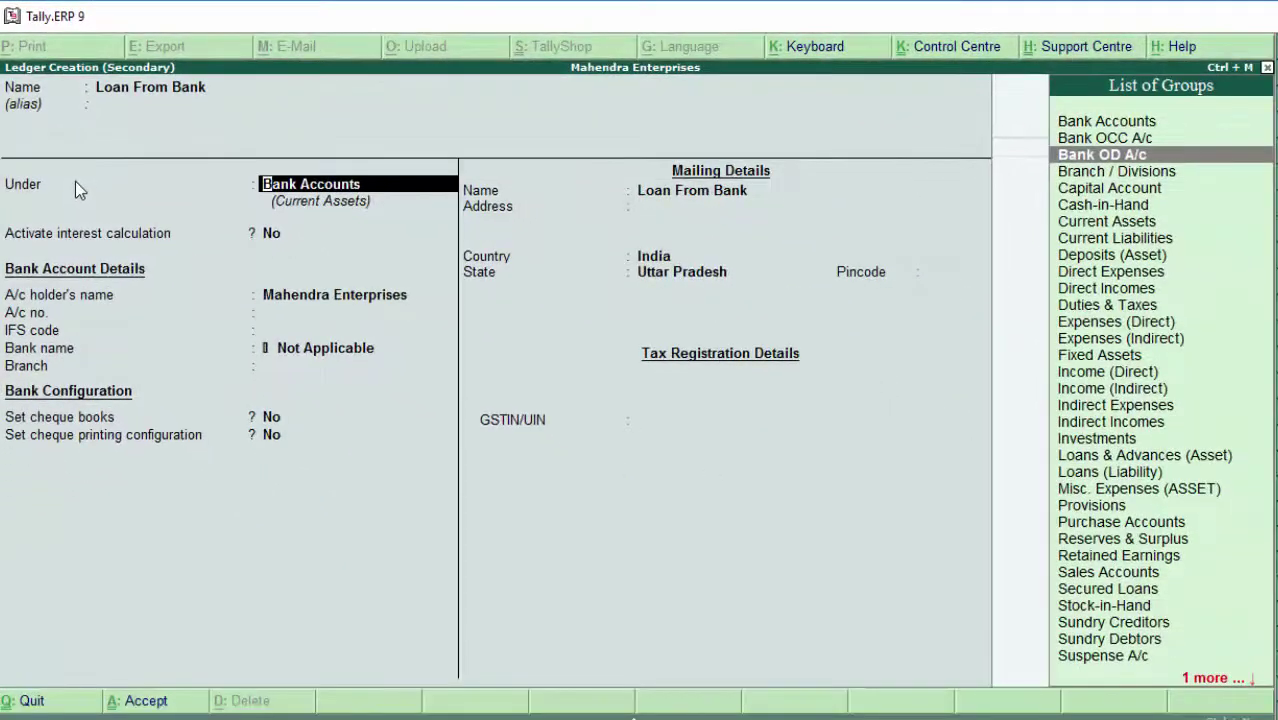
key("Return")
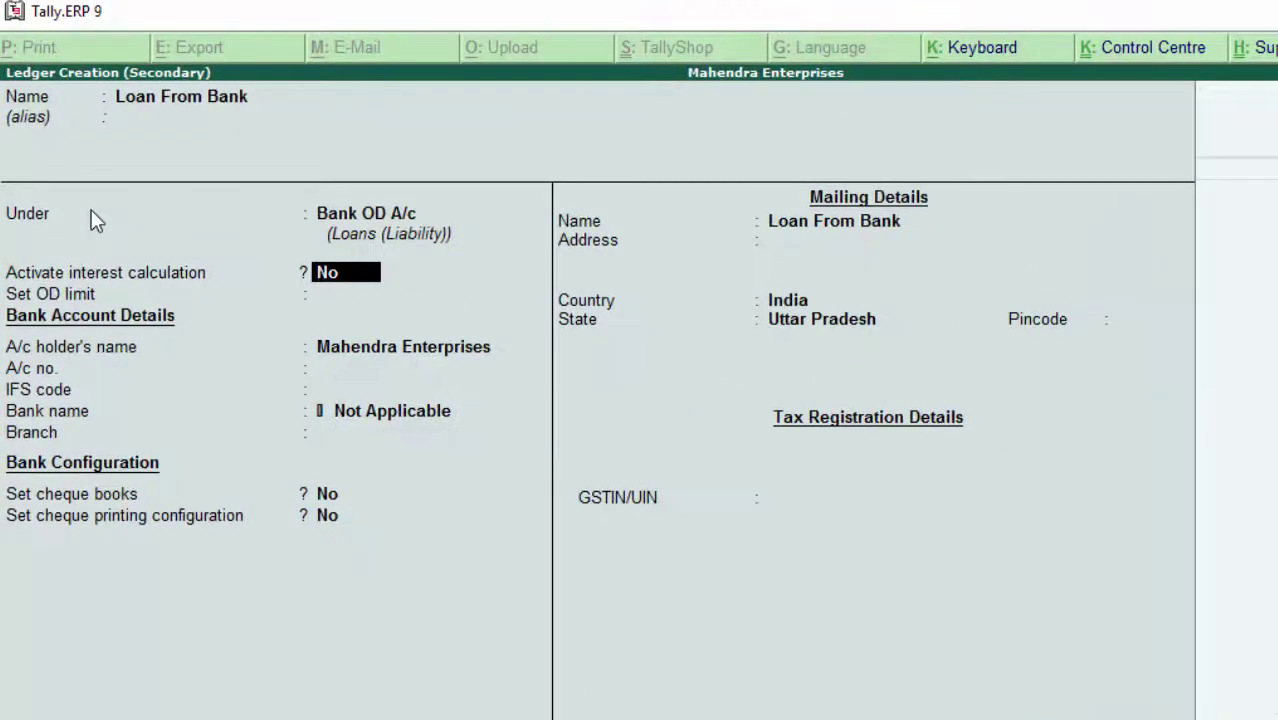
key("Return")
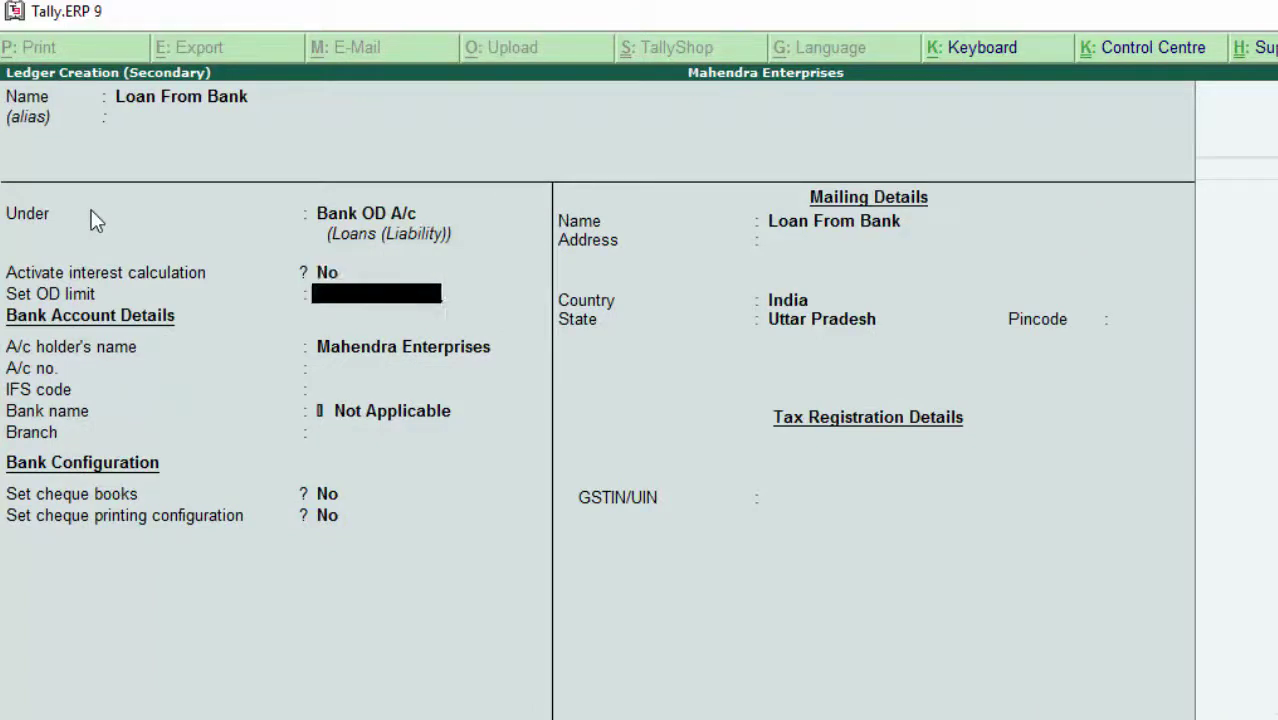
key("Return")
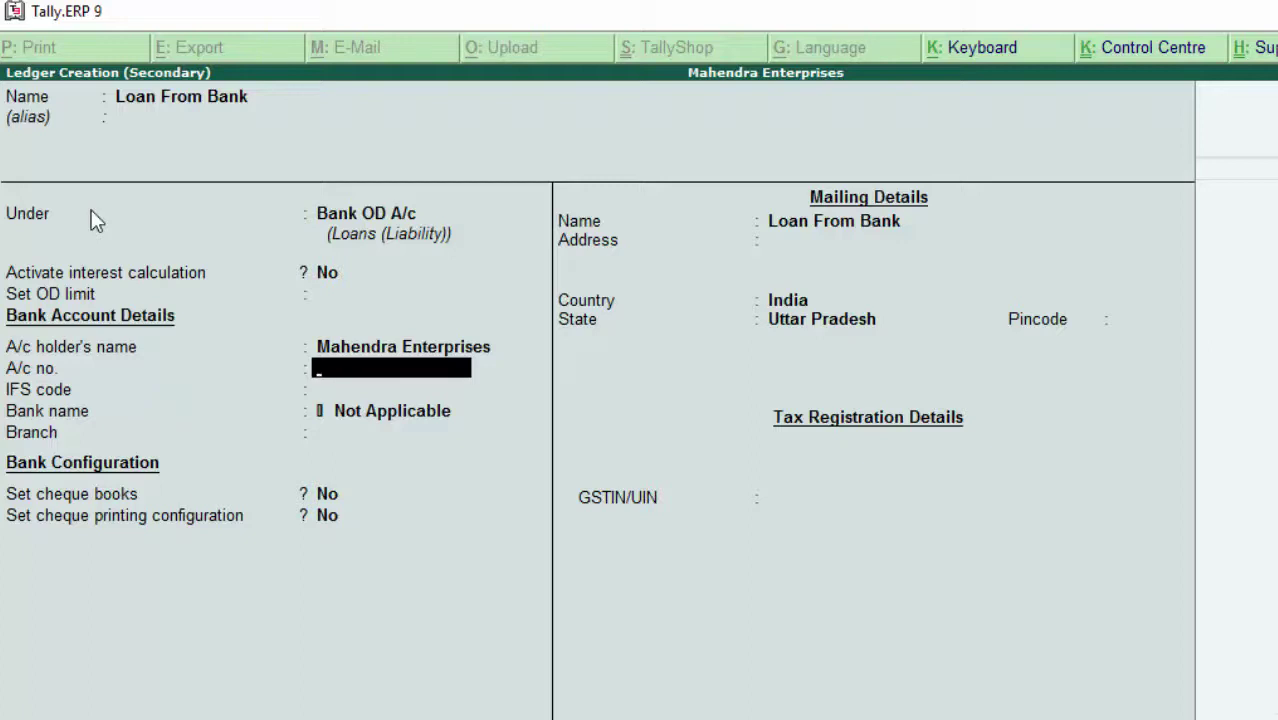
key("Return")
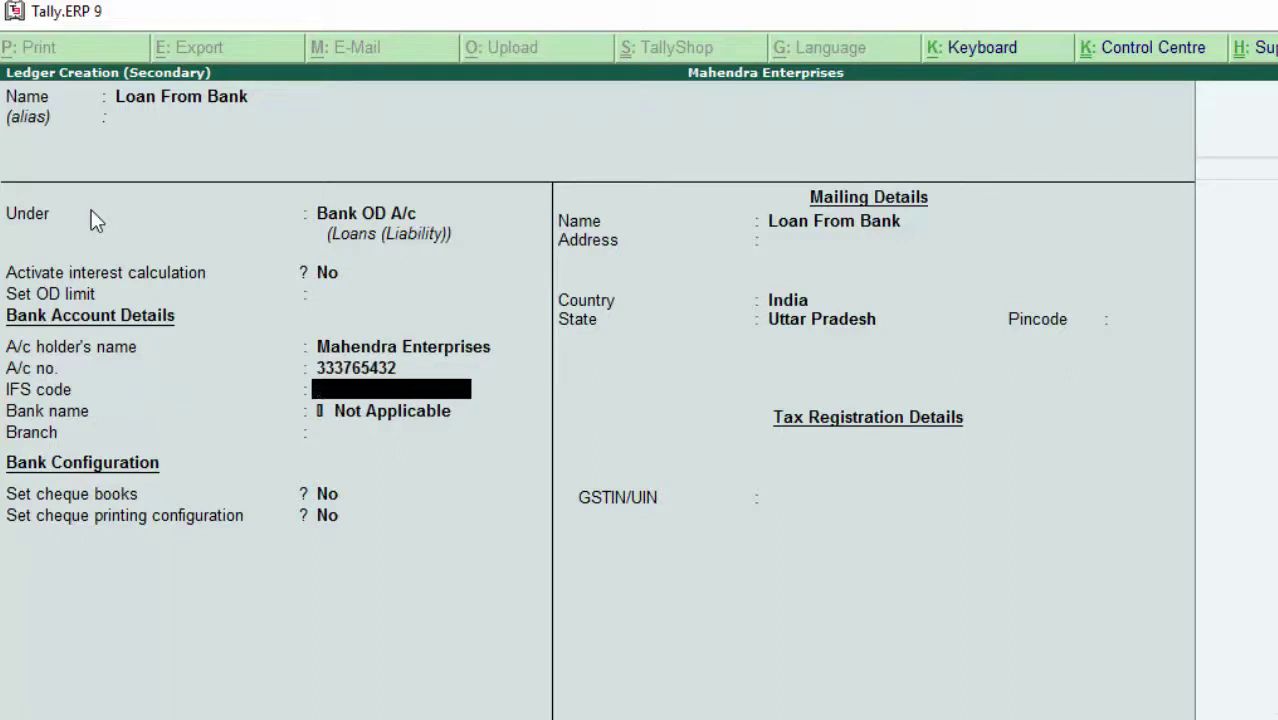
key("Return")
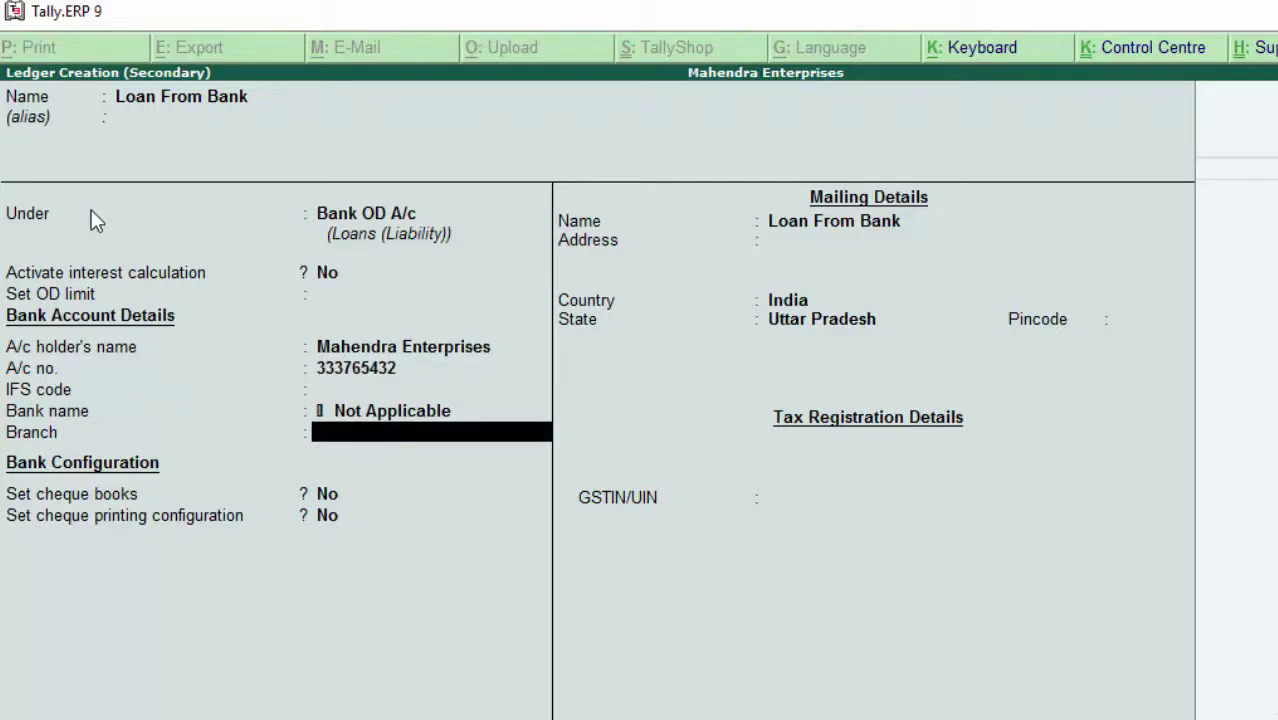
type("New")
type(" Colon")
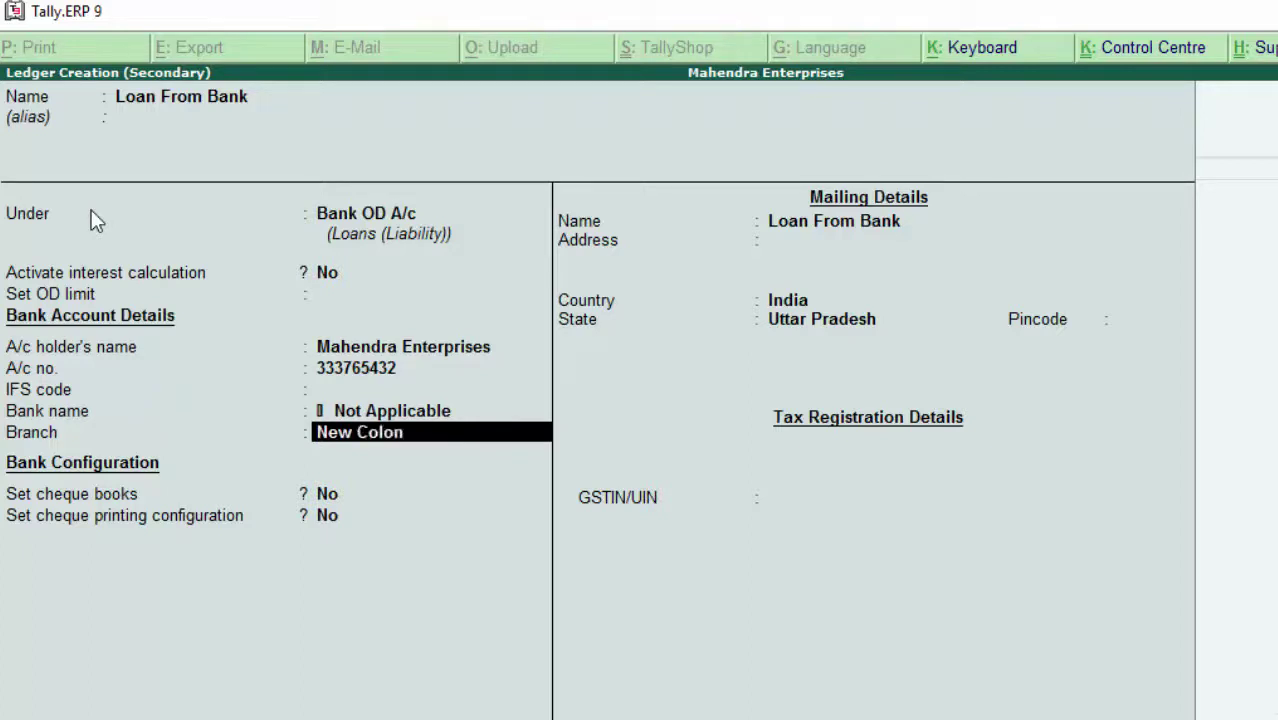
type("y De")
type("oria")
key("Return")
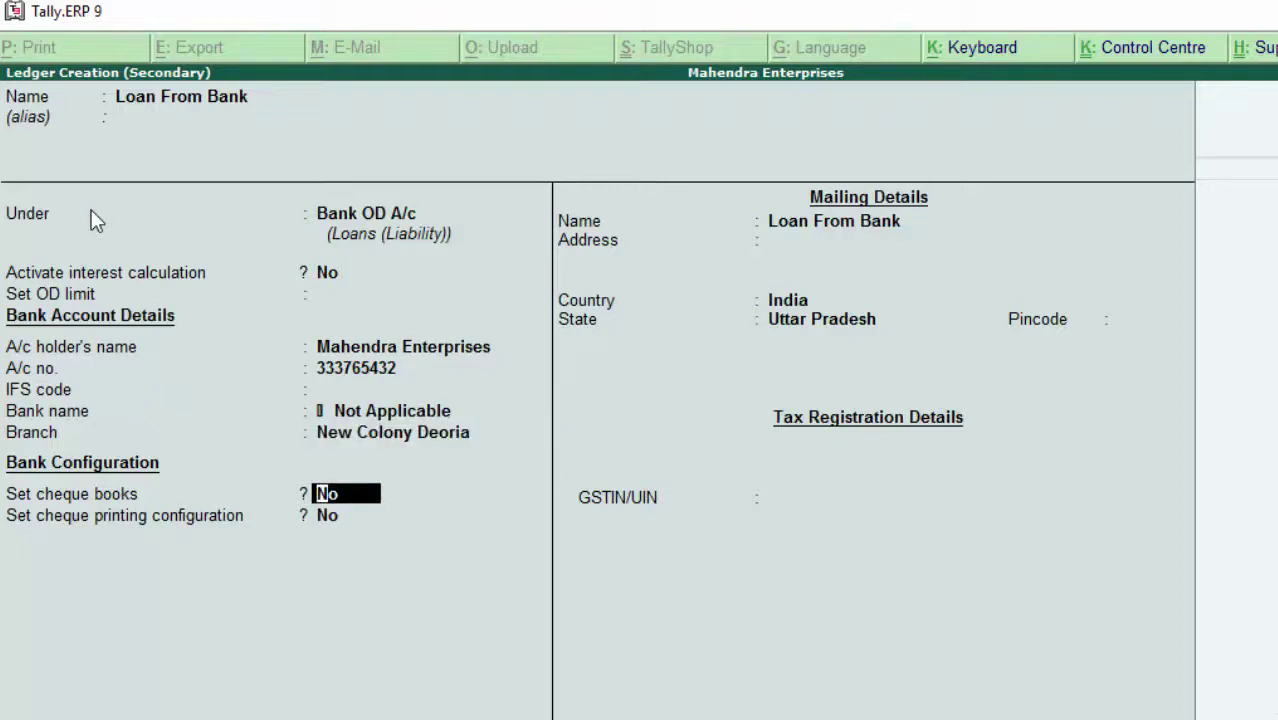
Leave cheque books and cheque printing disabled for the Loan From Bank ledger.
type("y")
key("Return")
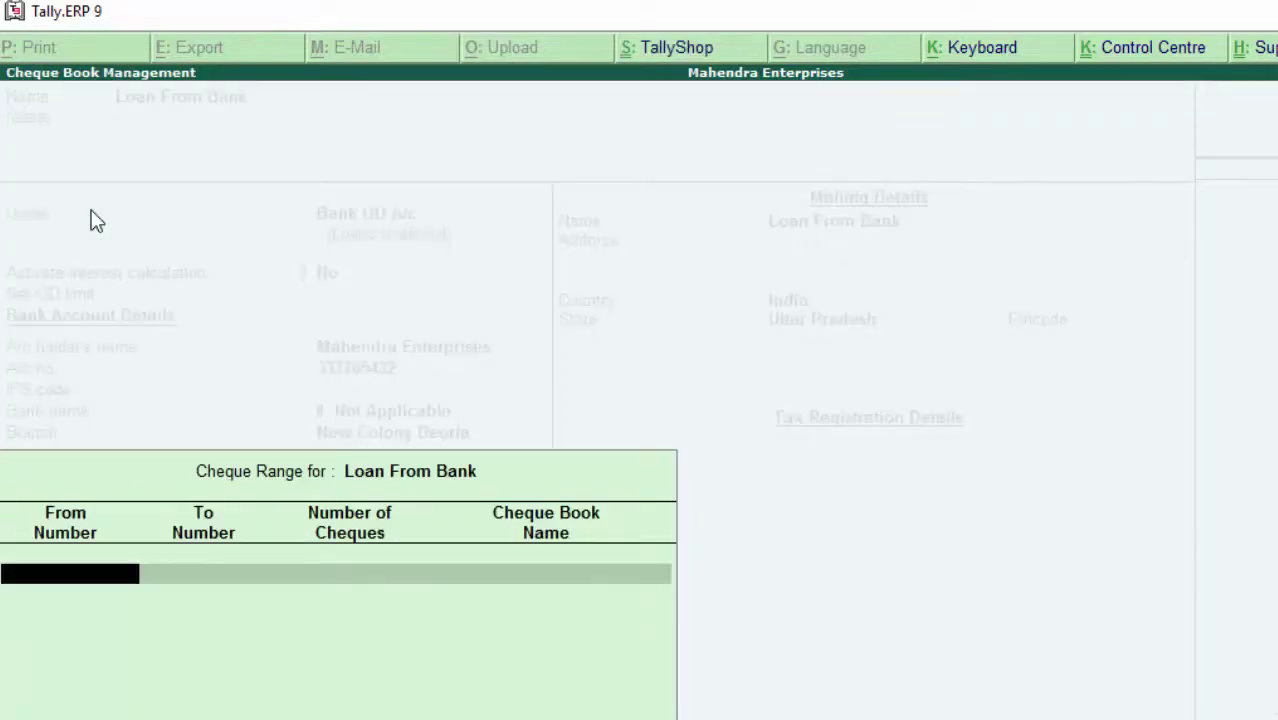
key("Escape")
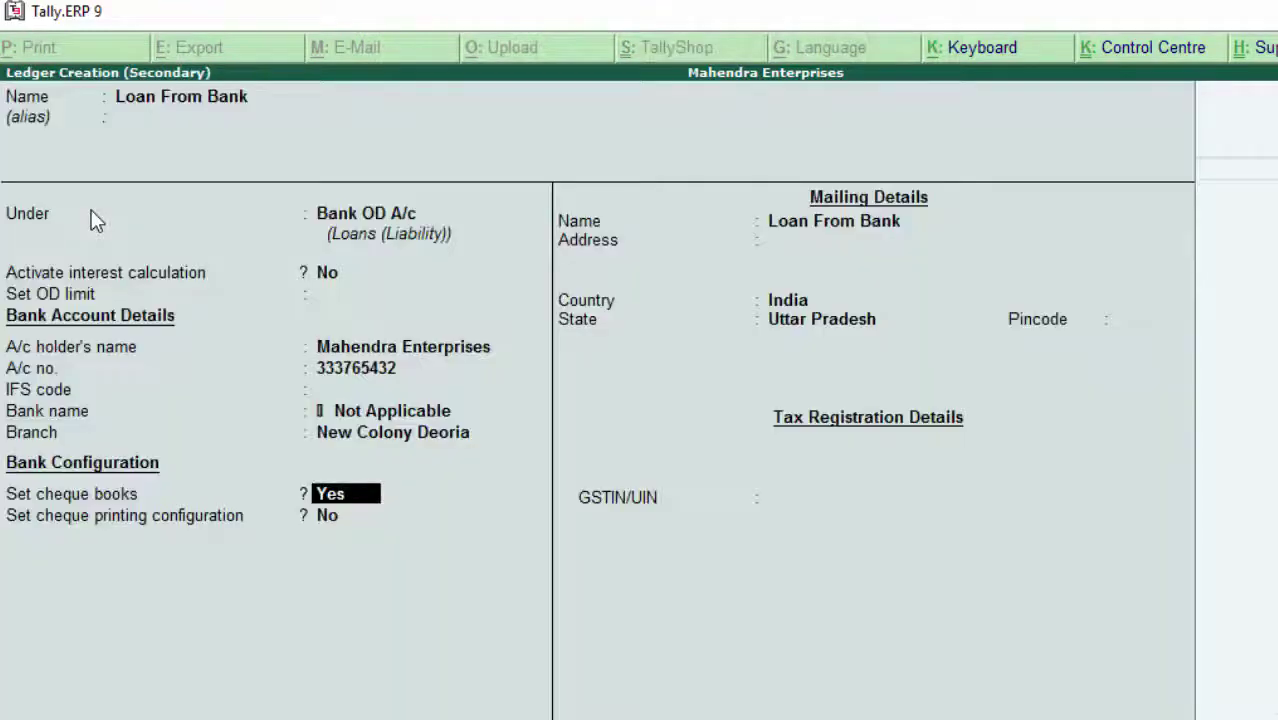
type("n")
key("Return")
key("Return")
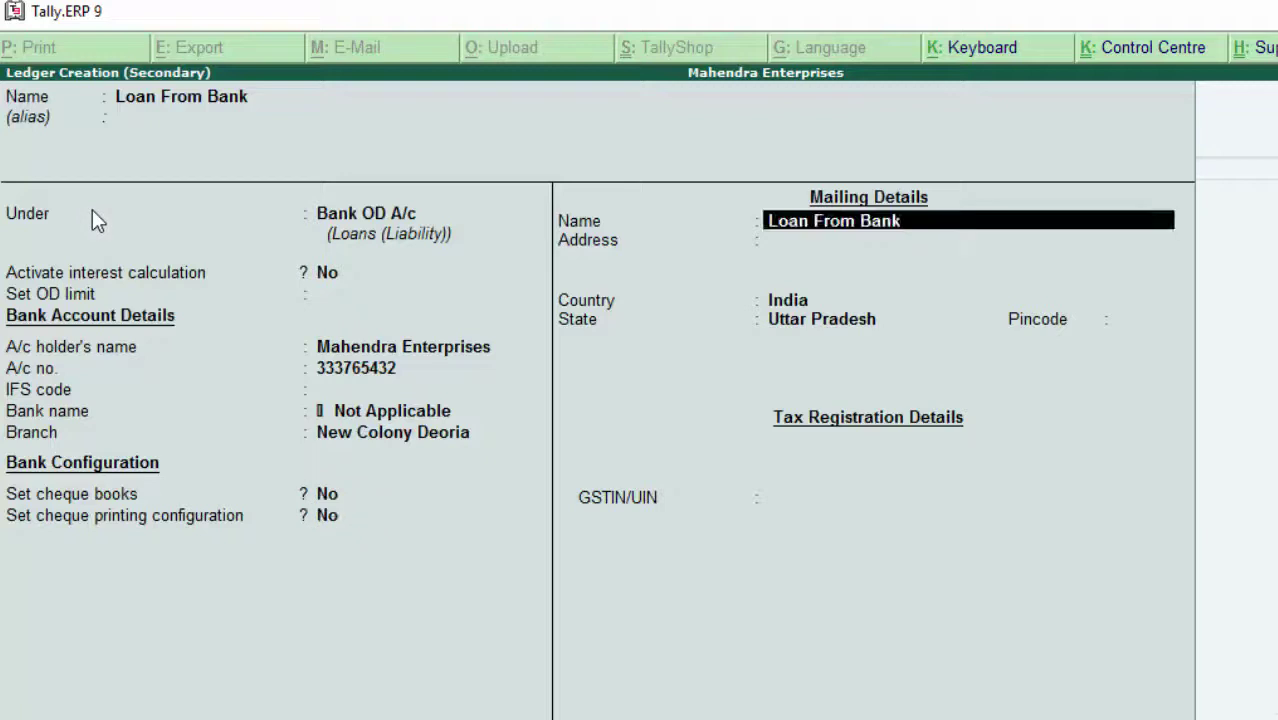
key("Return")
Enter mailing address New Colony Deoria with pincode 274001 and save the ledger.
type("Ne")
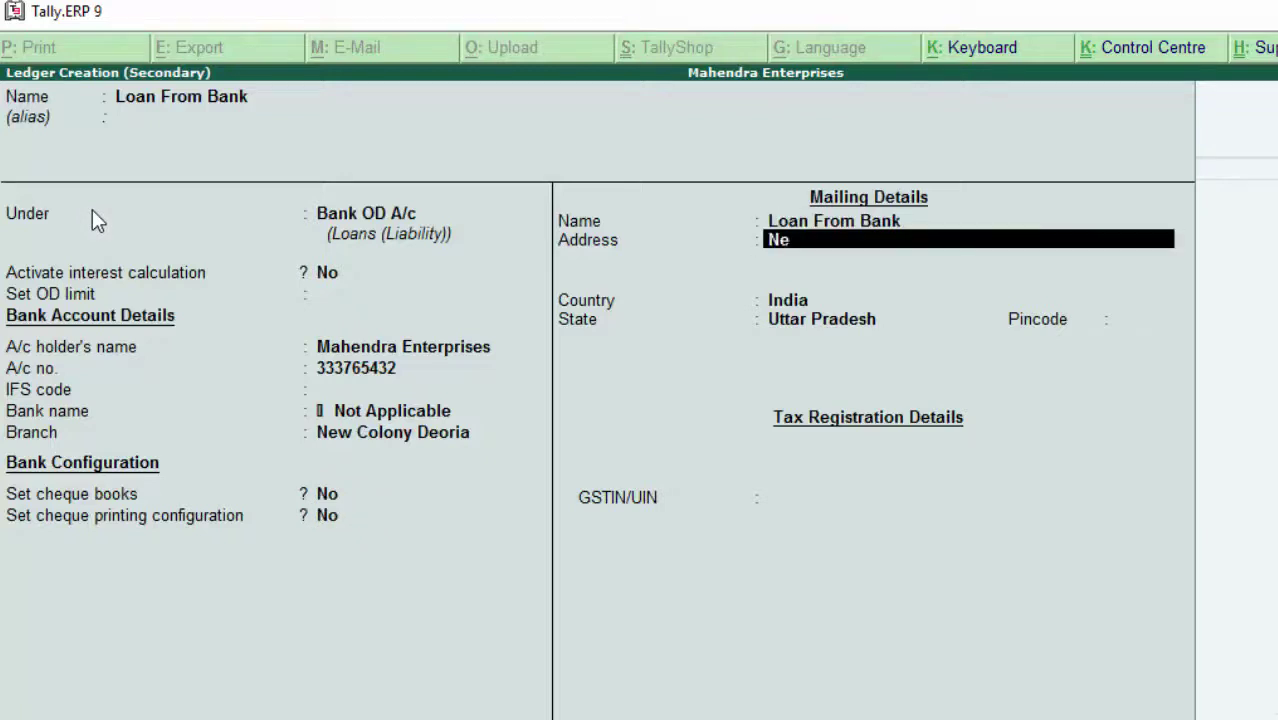
type("w Col")
type("ony D")
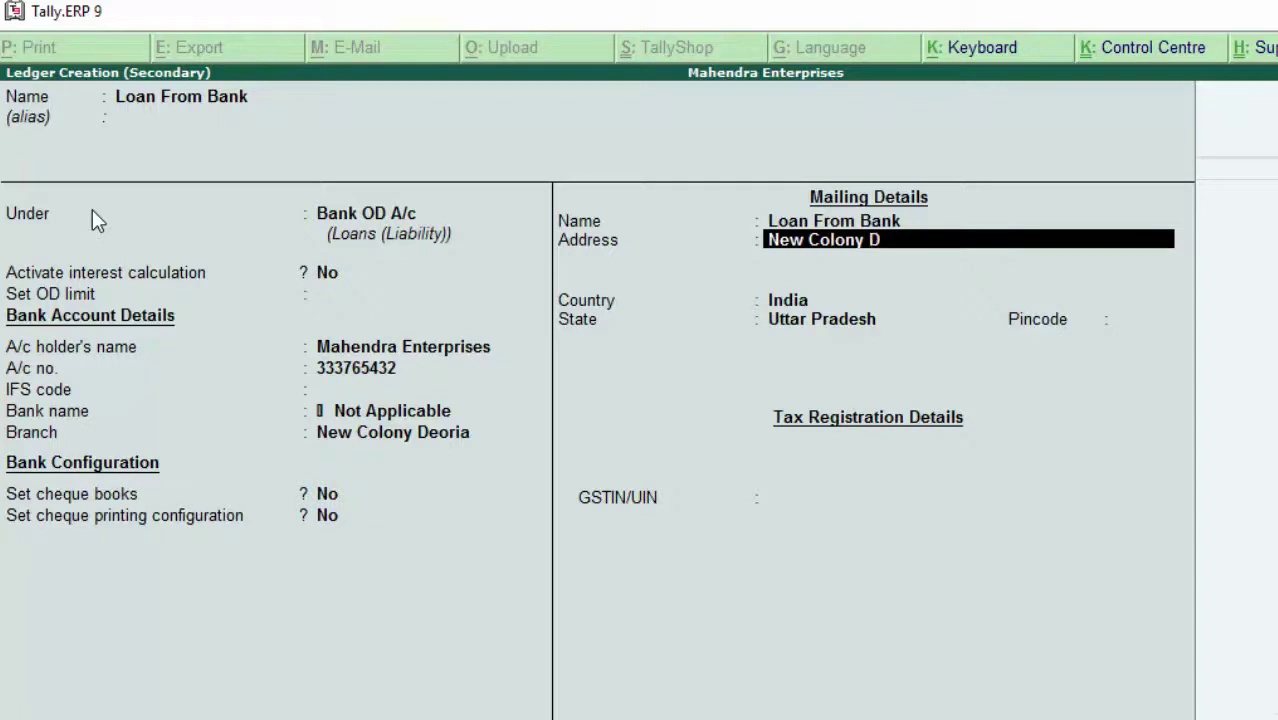
type("eoria")
key("Return")
key("Return")
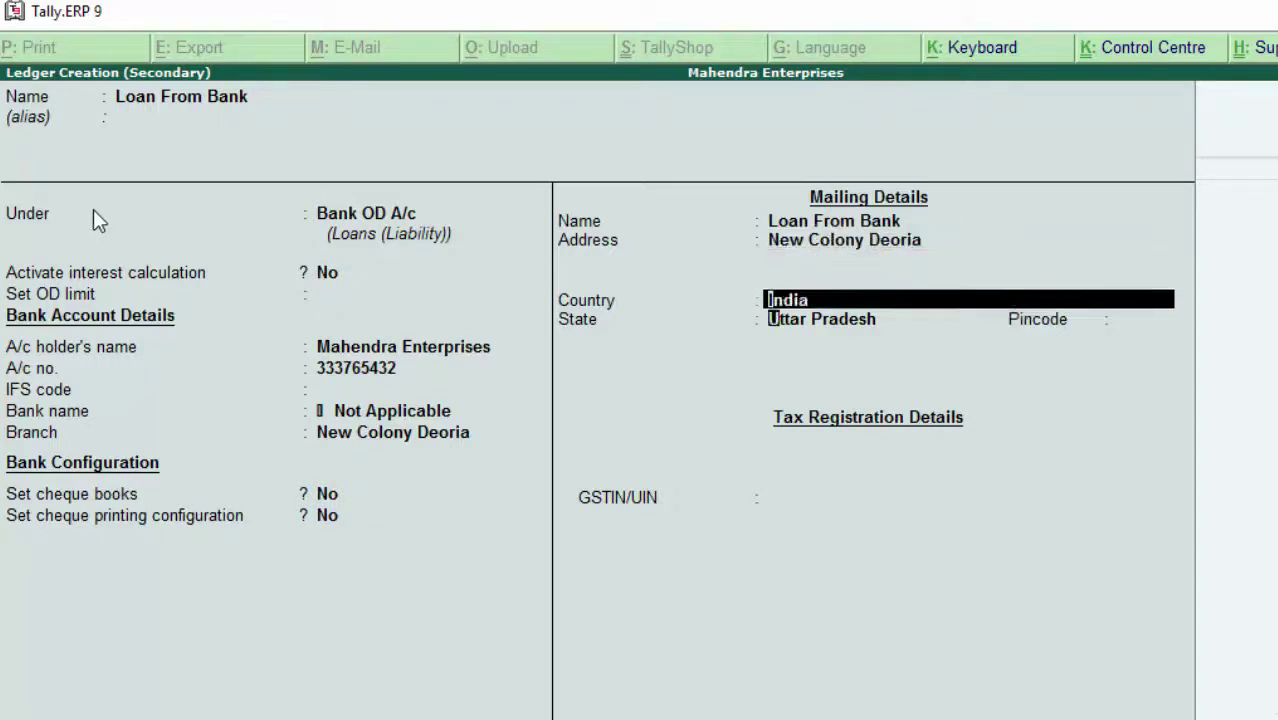
key("Return")
key("Return")
type("2")
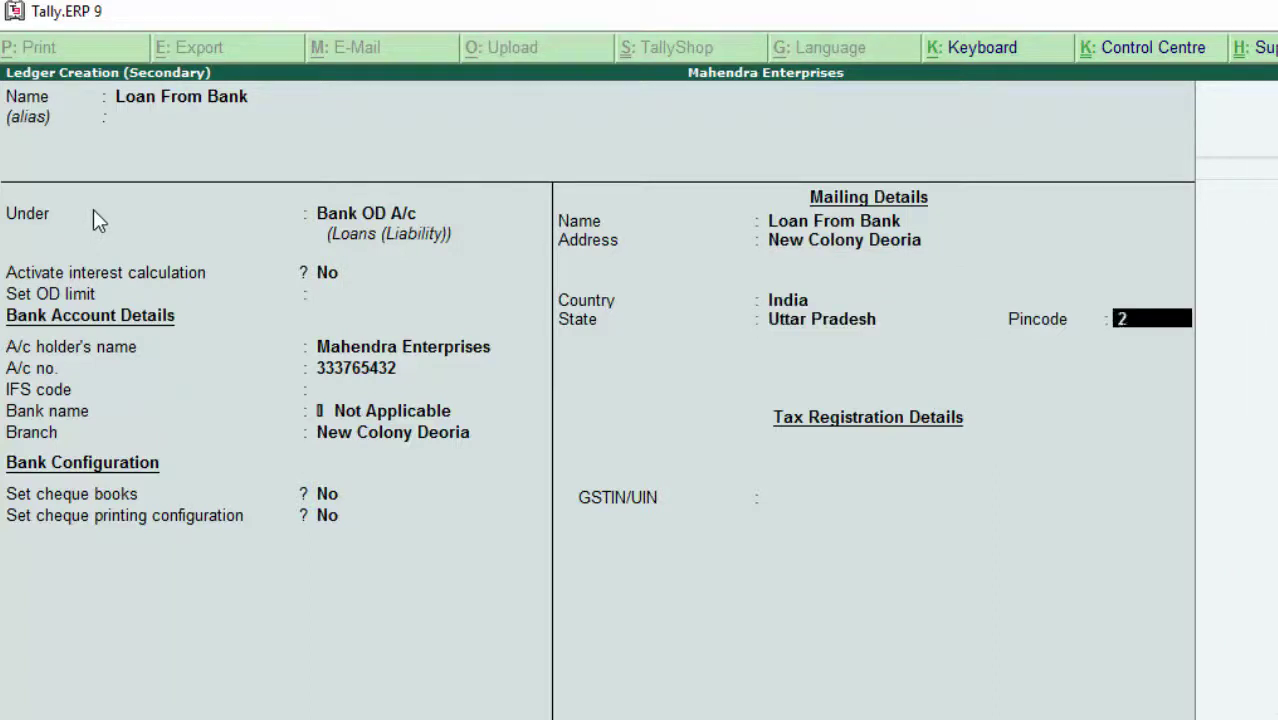
type("7400")
type("1")
key("Return")
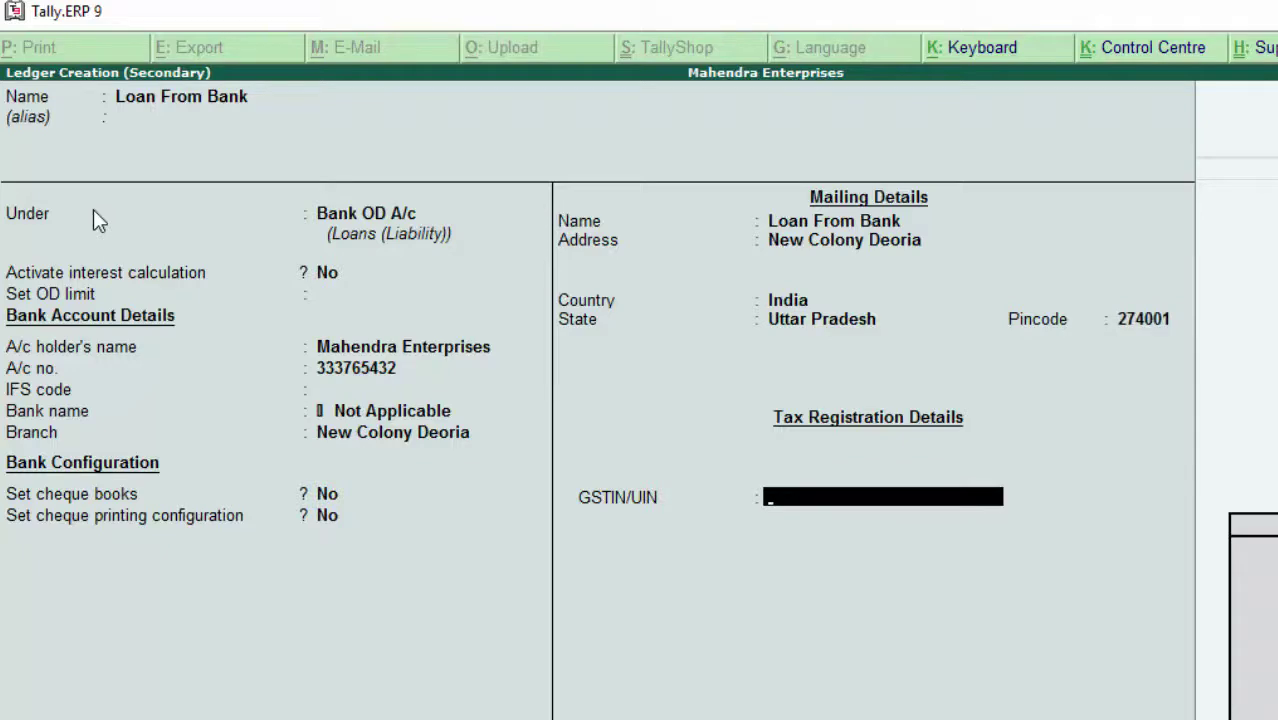
key("Return")
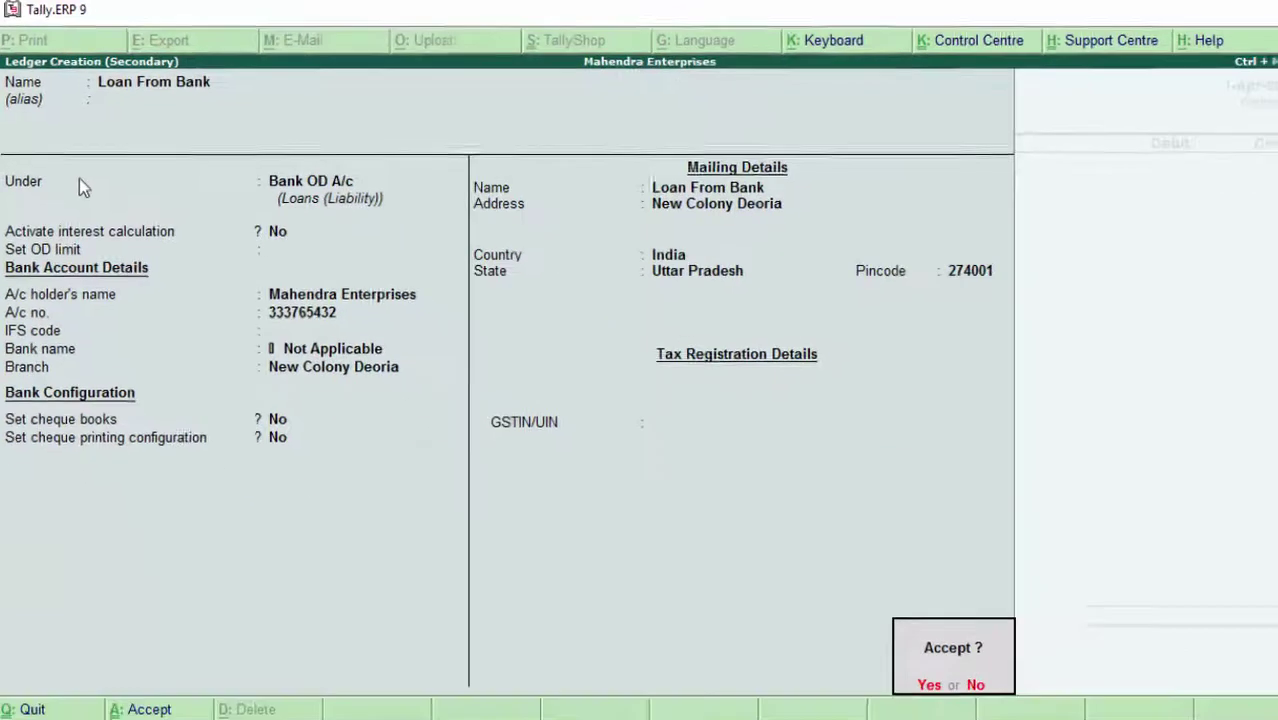
key("Return")
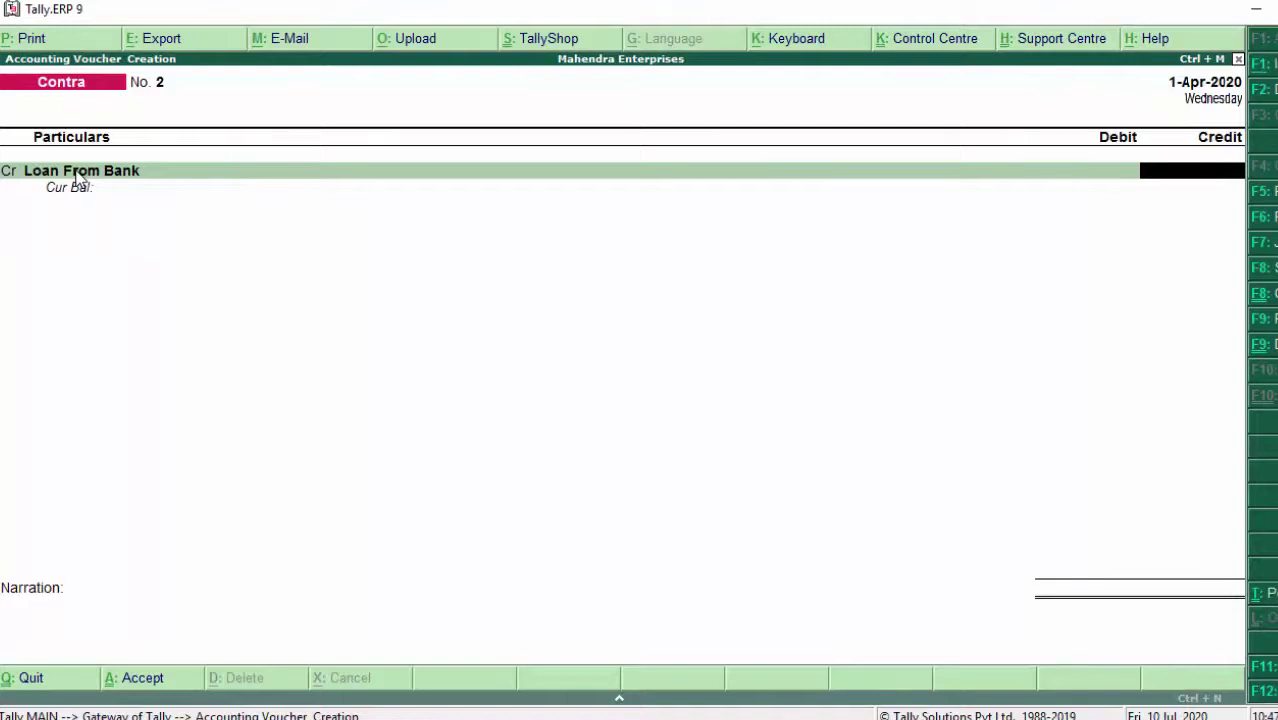
Credit Loan From Bank 1,00,000 with its bank allocation and debit Cash.
type("1000")
type("00")
key("Return")
key("Return")
key("Return")
key("Return")
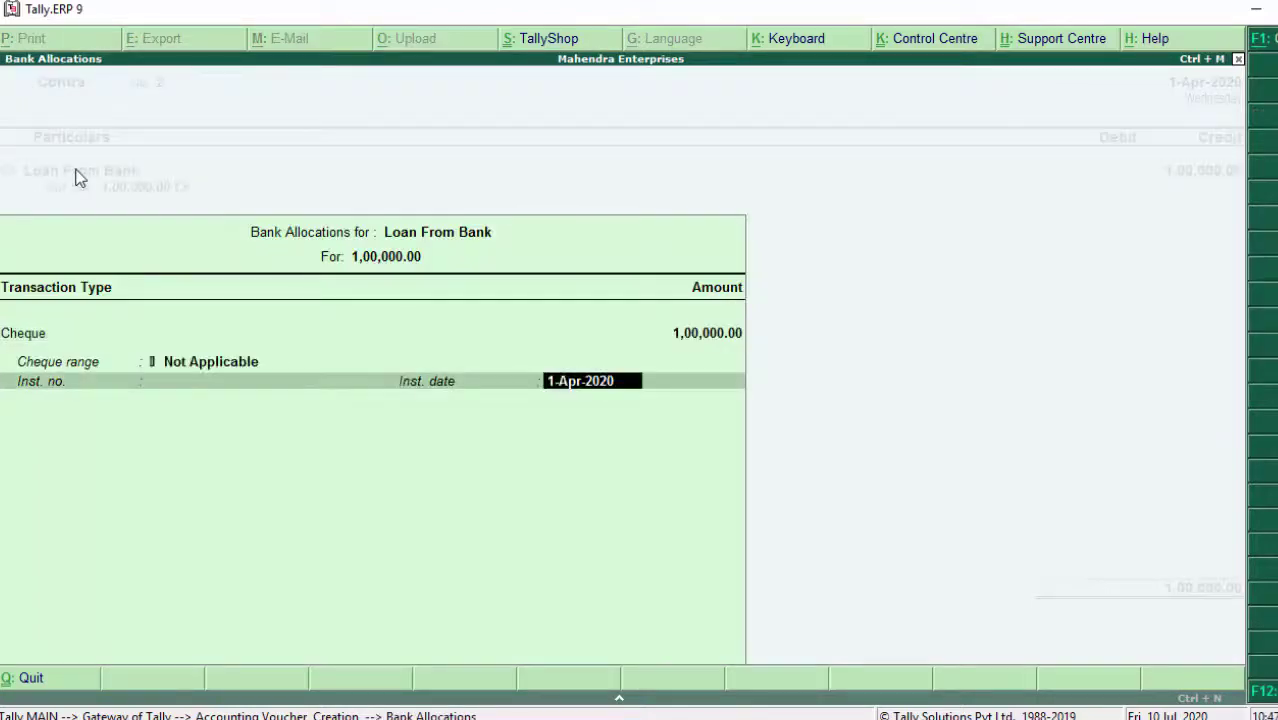
key("Return")
key("Return")
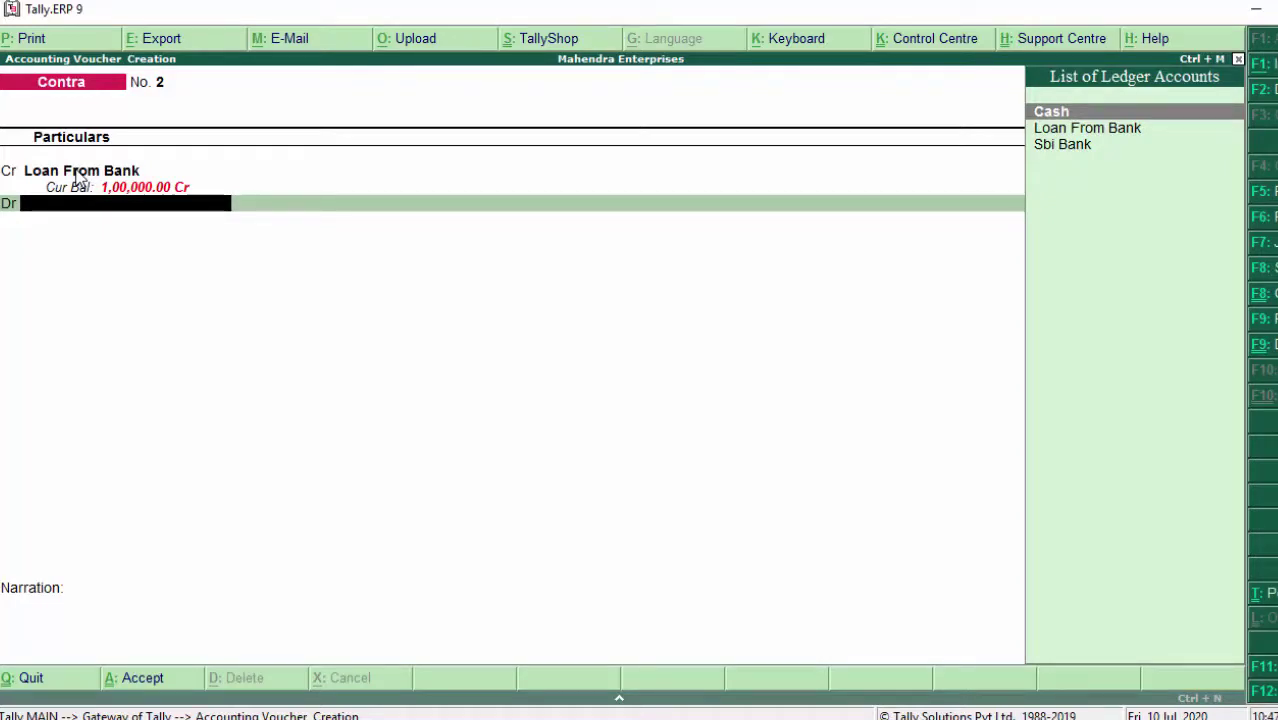
key("Return")
key("Return")
key("Return")
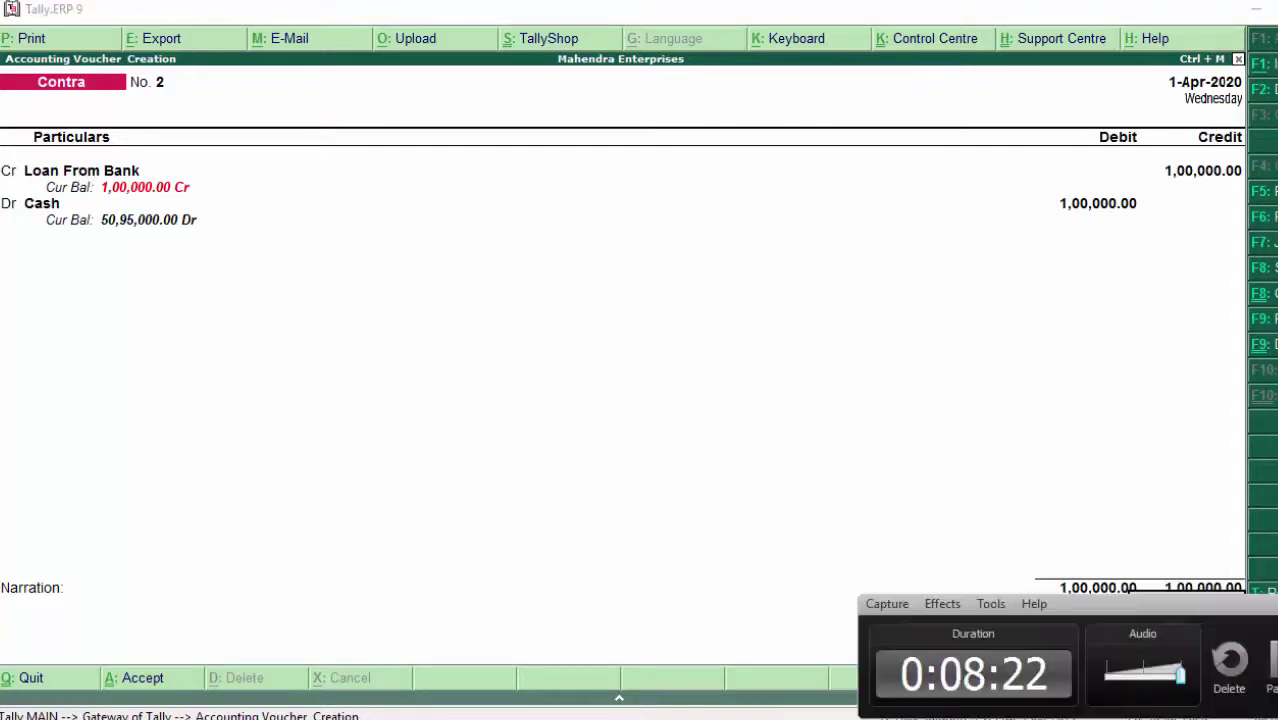
Re-check the lines, accept Contra voucher No. 2, and quit the next blank voucher.
left_click(1207, 655)
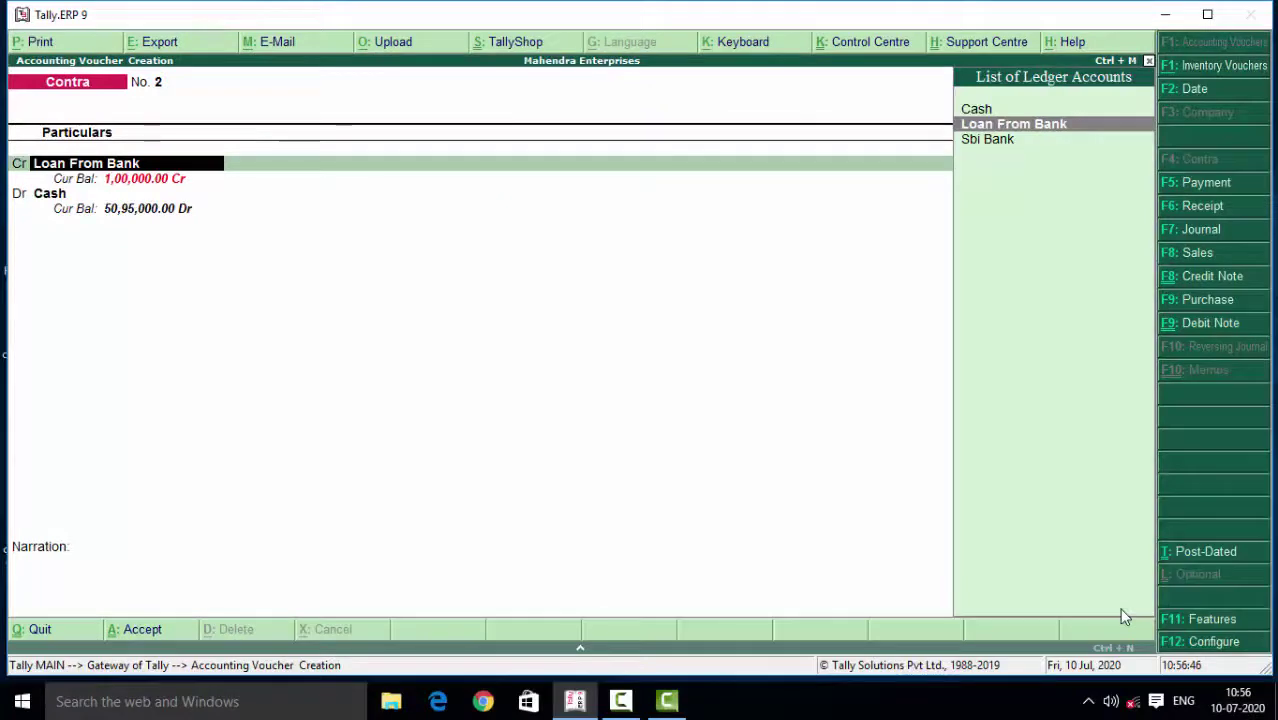
key("Return")
key("Return")
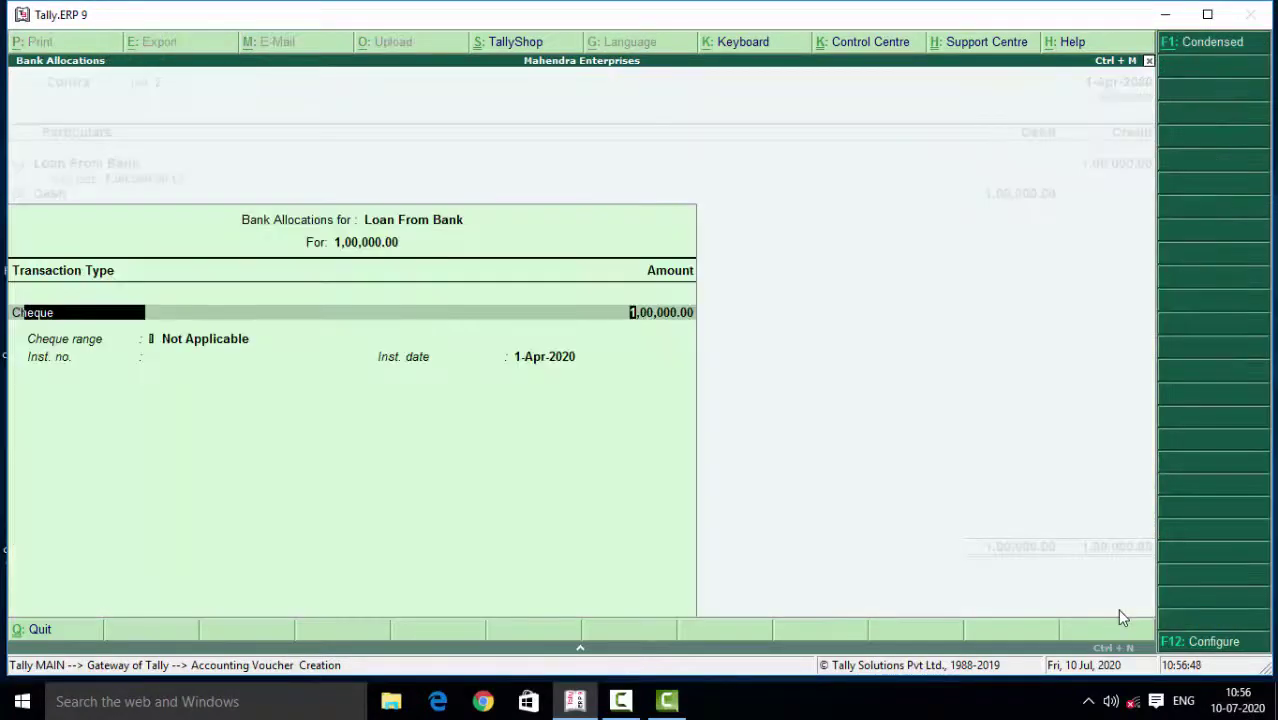
key("Return")
key("Return")
key("Return")
key("Return")
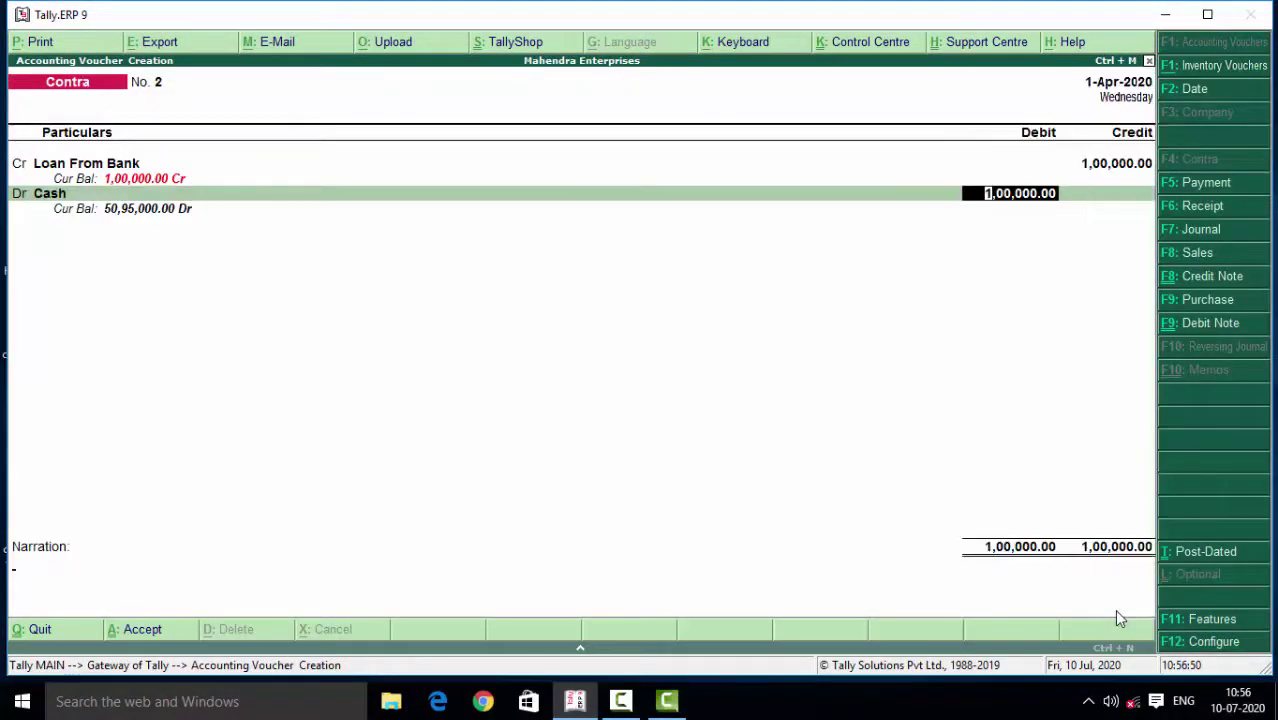
key("Return")
key("Return")
key("Return")
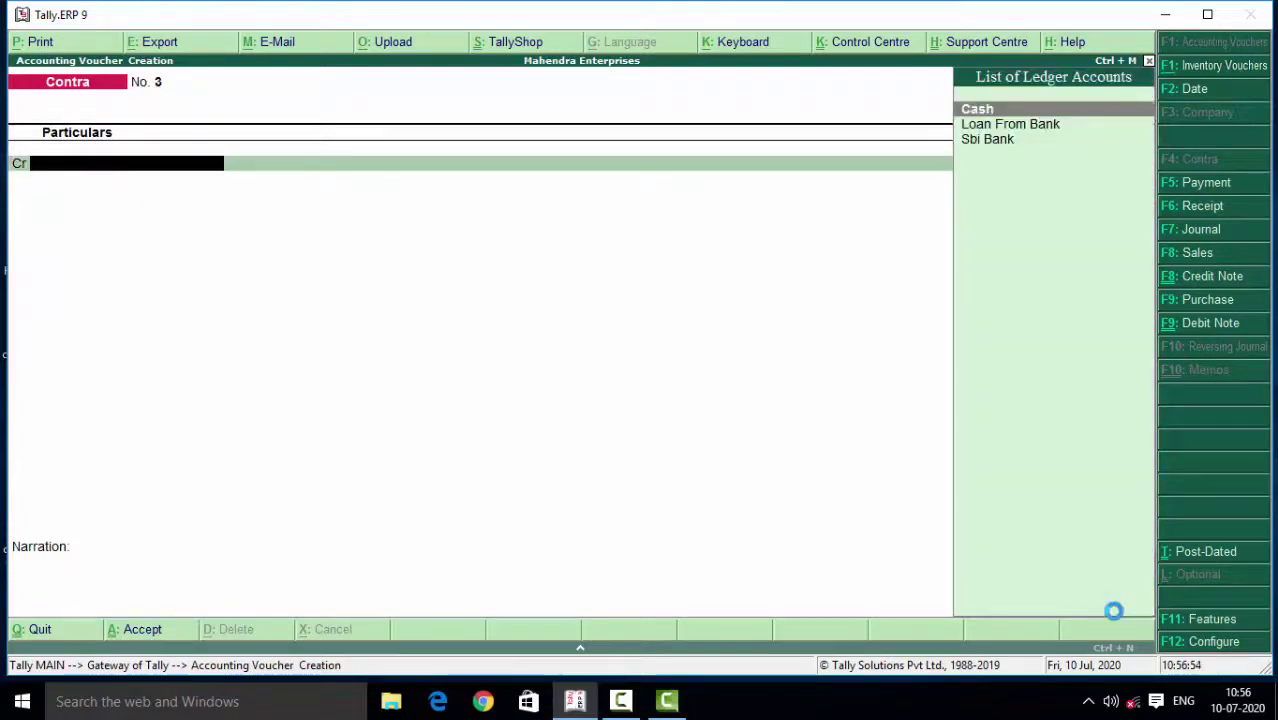
key("Escape")
key("Return")
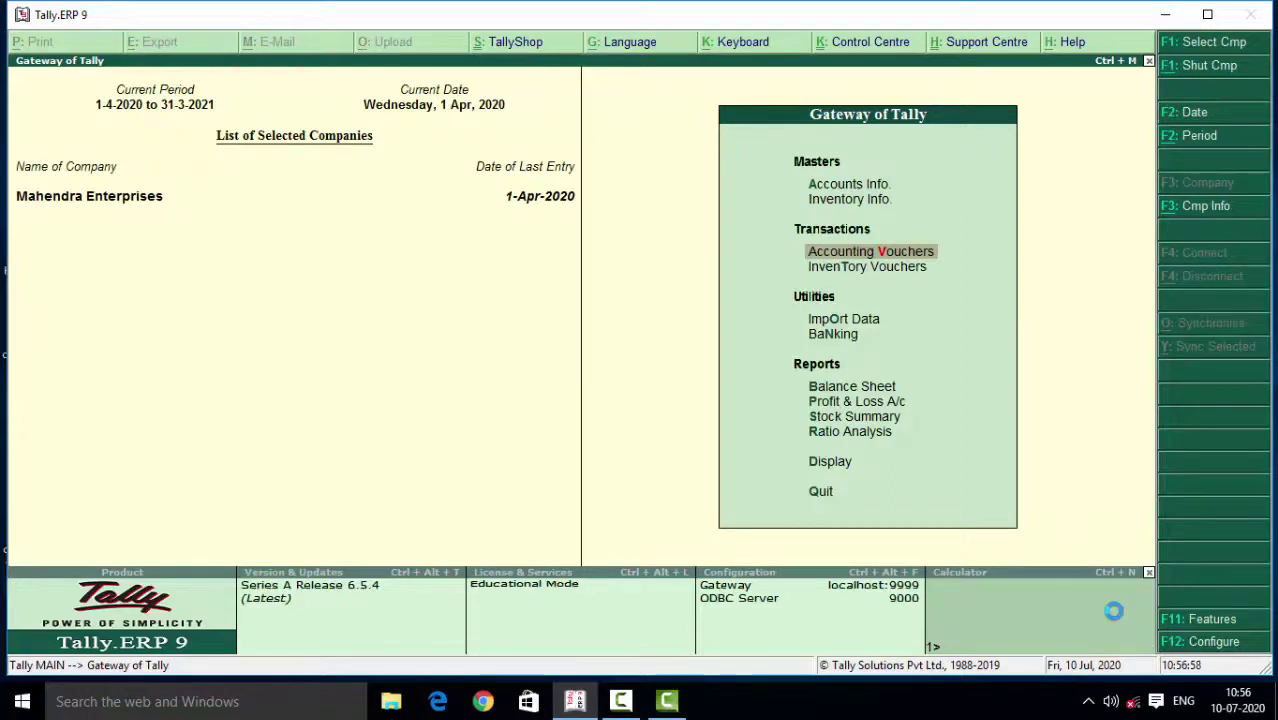
Open Contra voucher No. 2 for Loan From Bank from the Day Book.
key("Up")
key("Down")
key("d")
key("y")
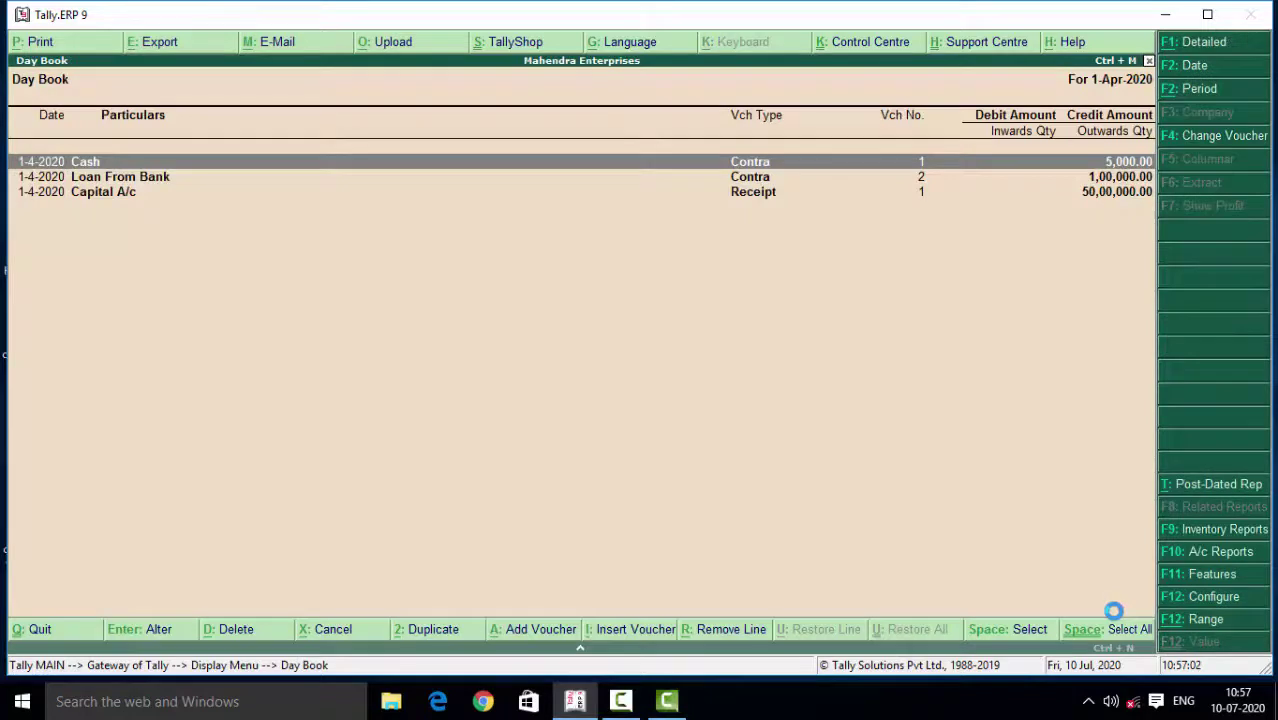
key("Down")
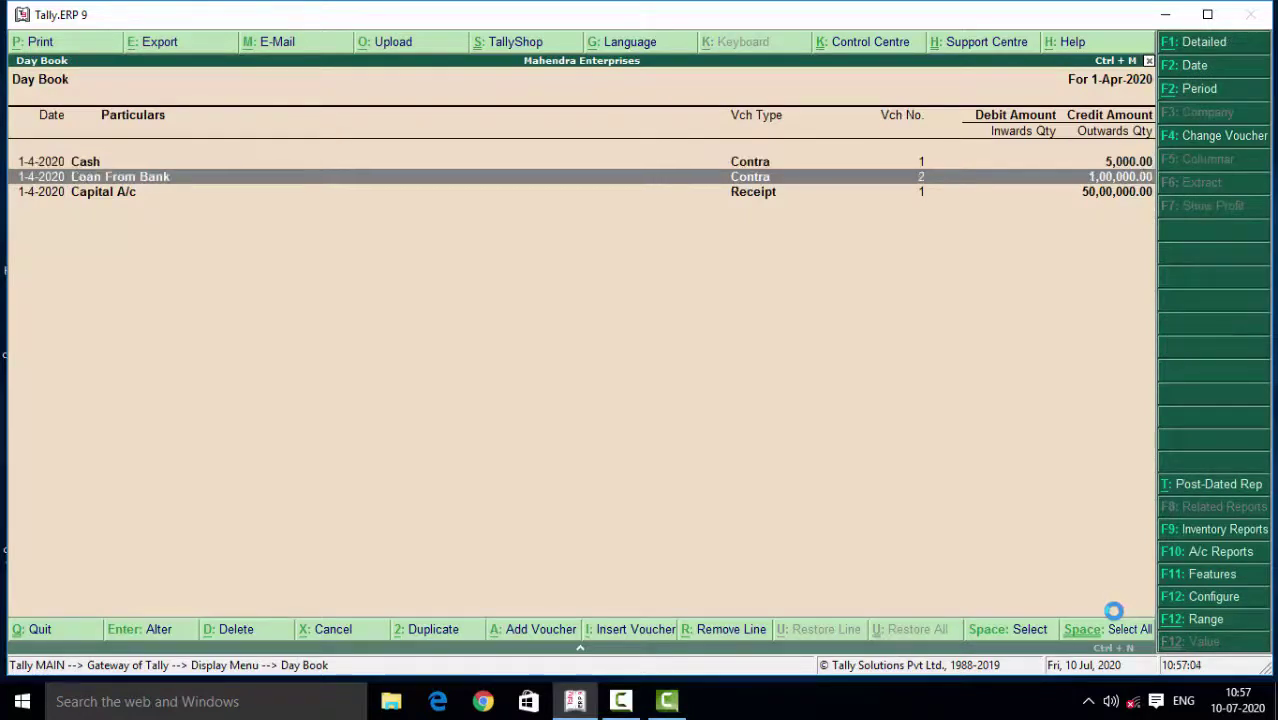
key("Down")
key("Up")
key("Return")
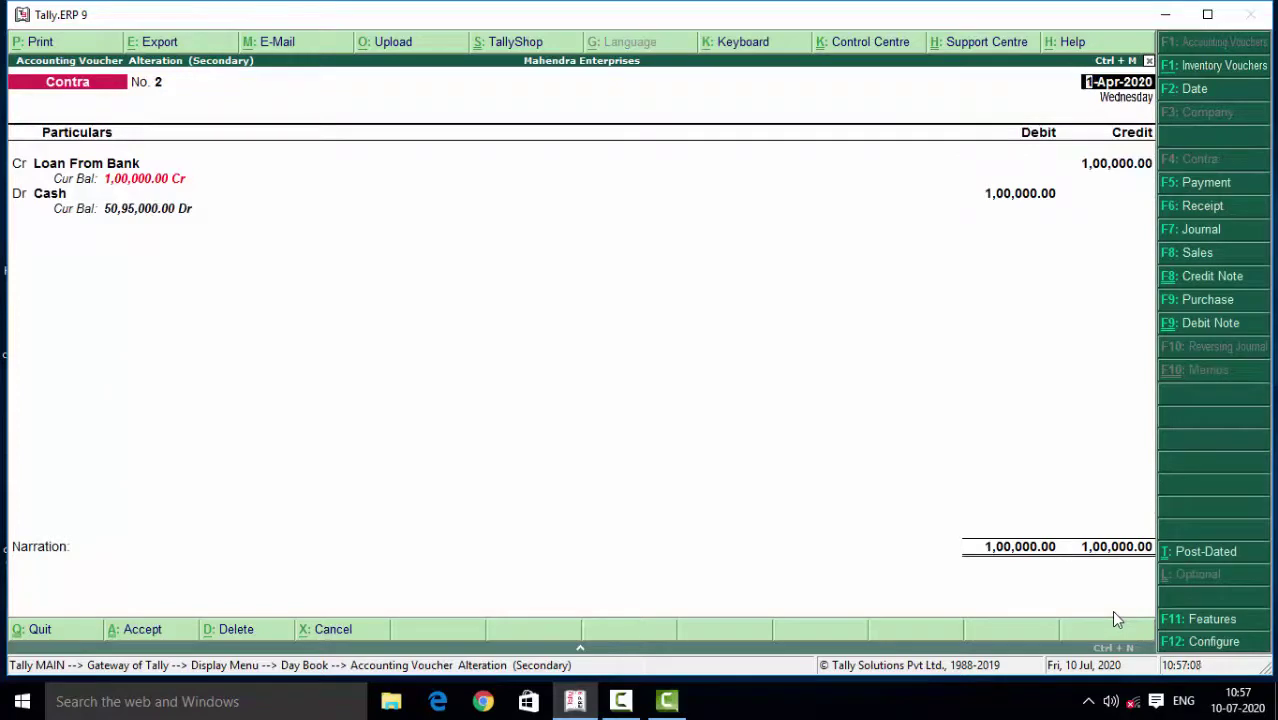
Print the voucher to a PDF file named 'loan'.
key("alt+p")
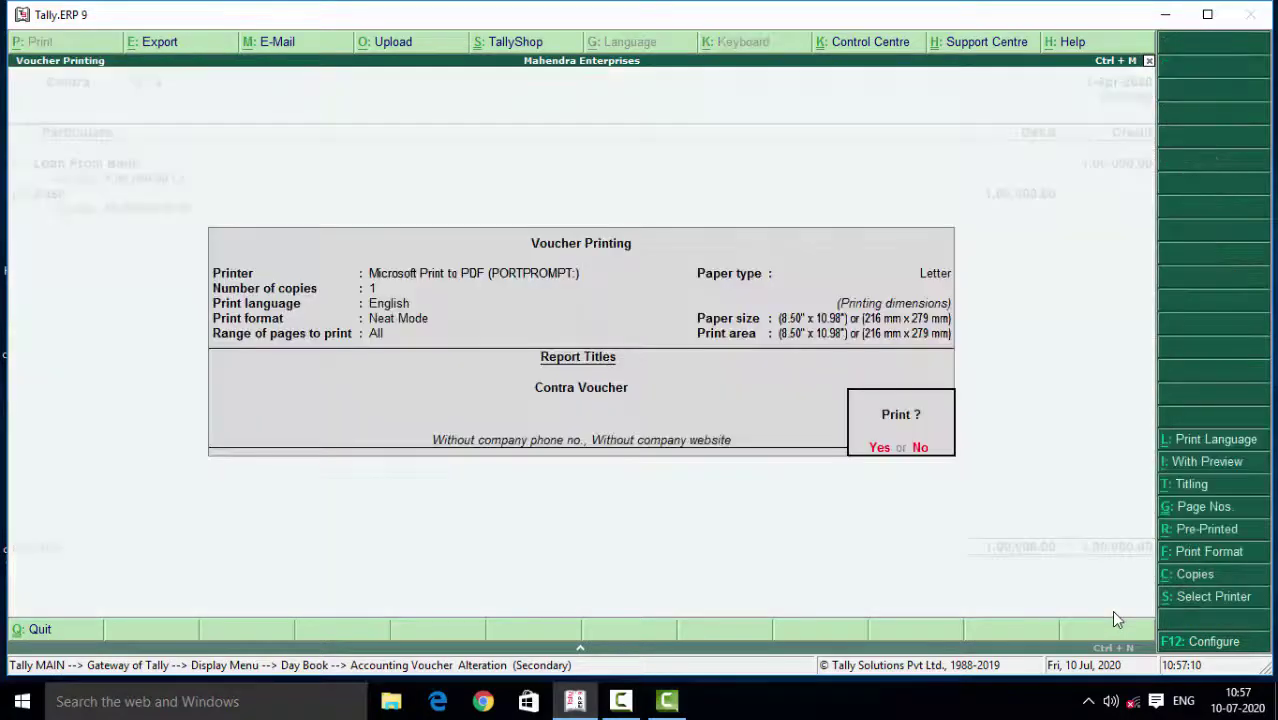
key("Return")
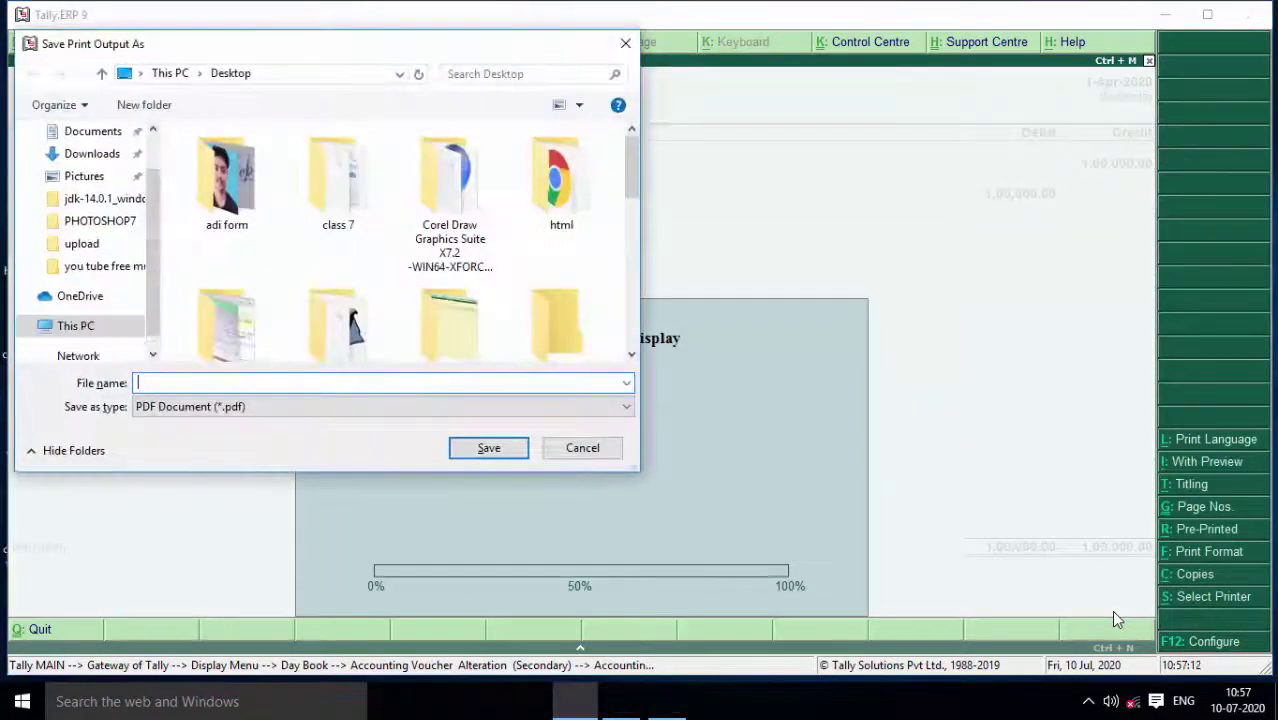
type("l")
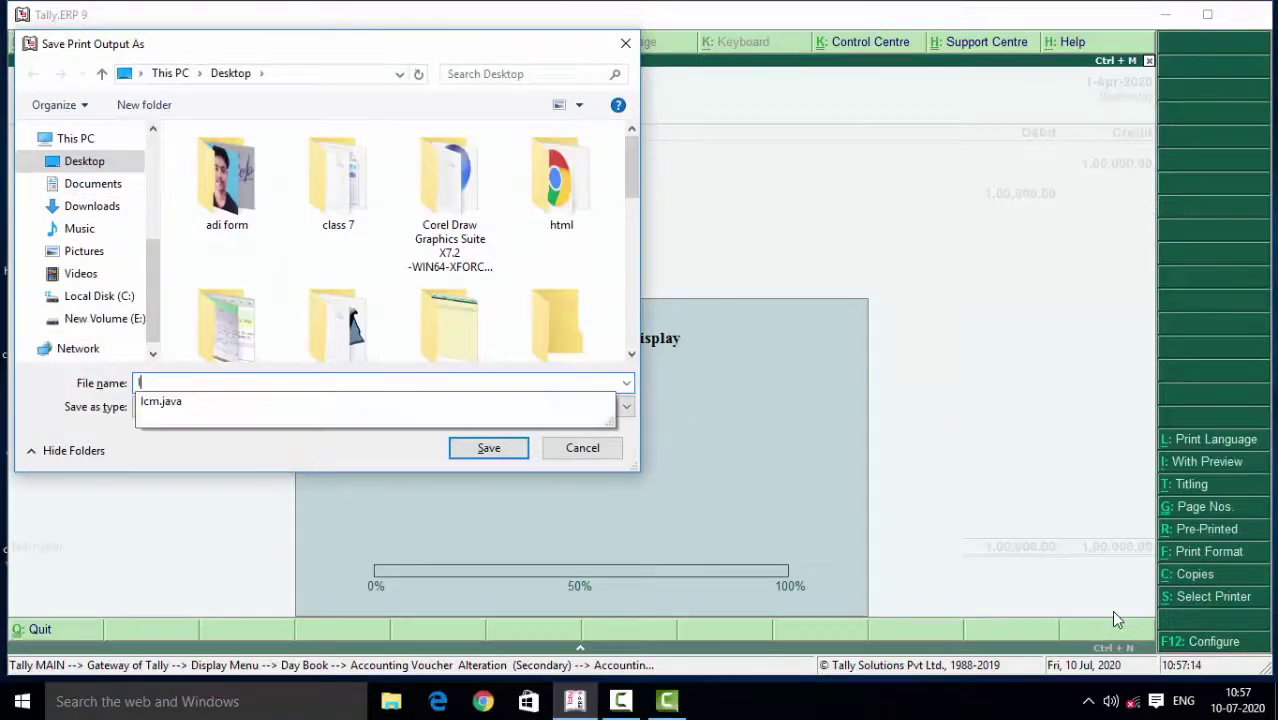
type("oan")
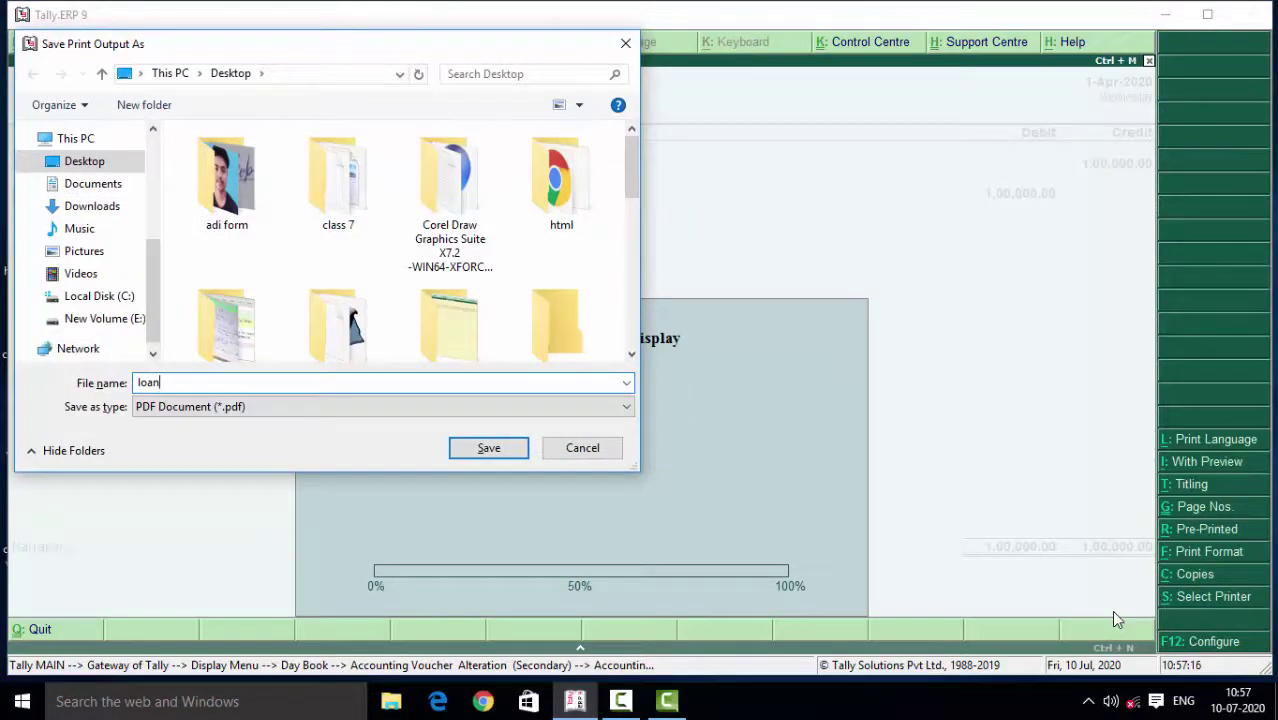
key("Return")
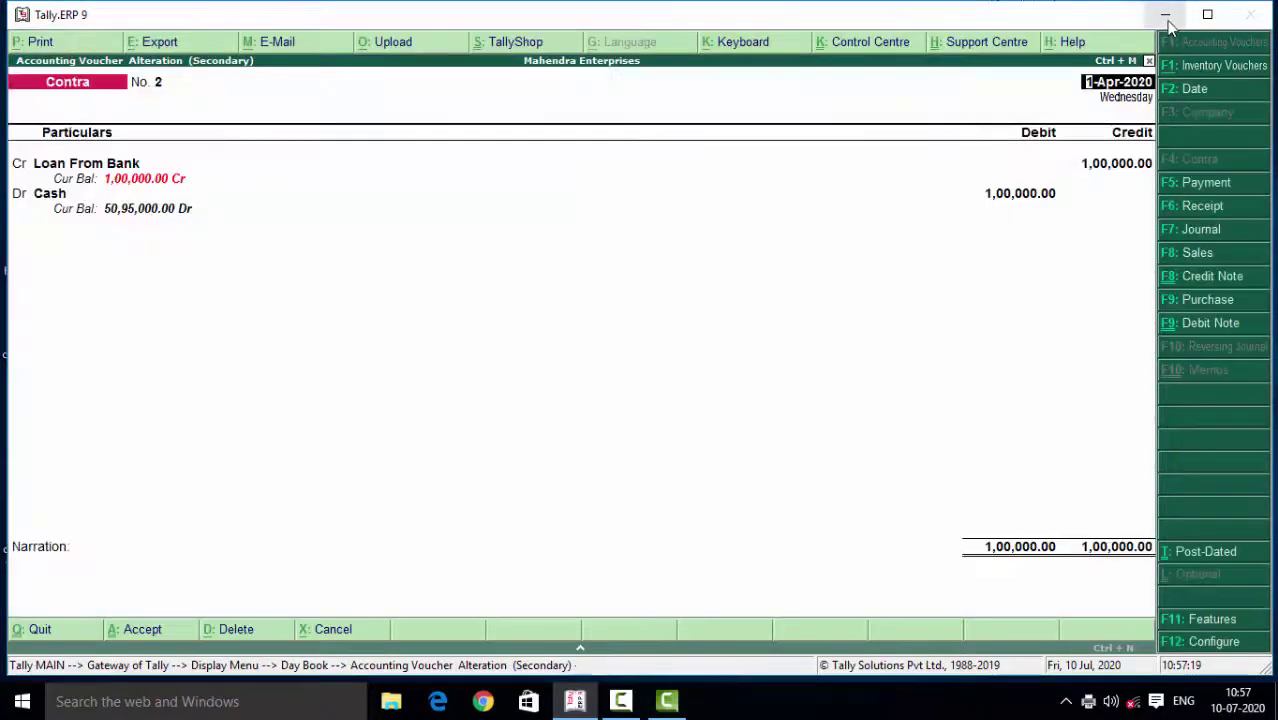
Minimize Tally, open the 'loan' PDF from the Desktop to check it, then return to Tally.
left_click(1165, 16)
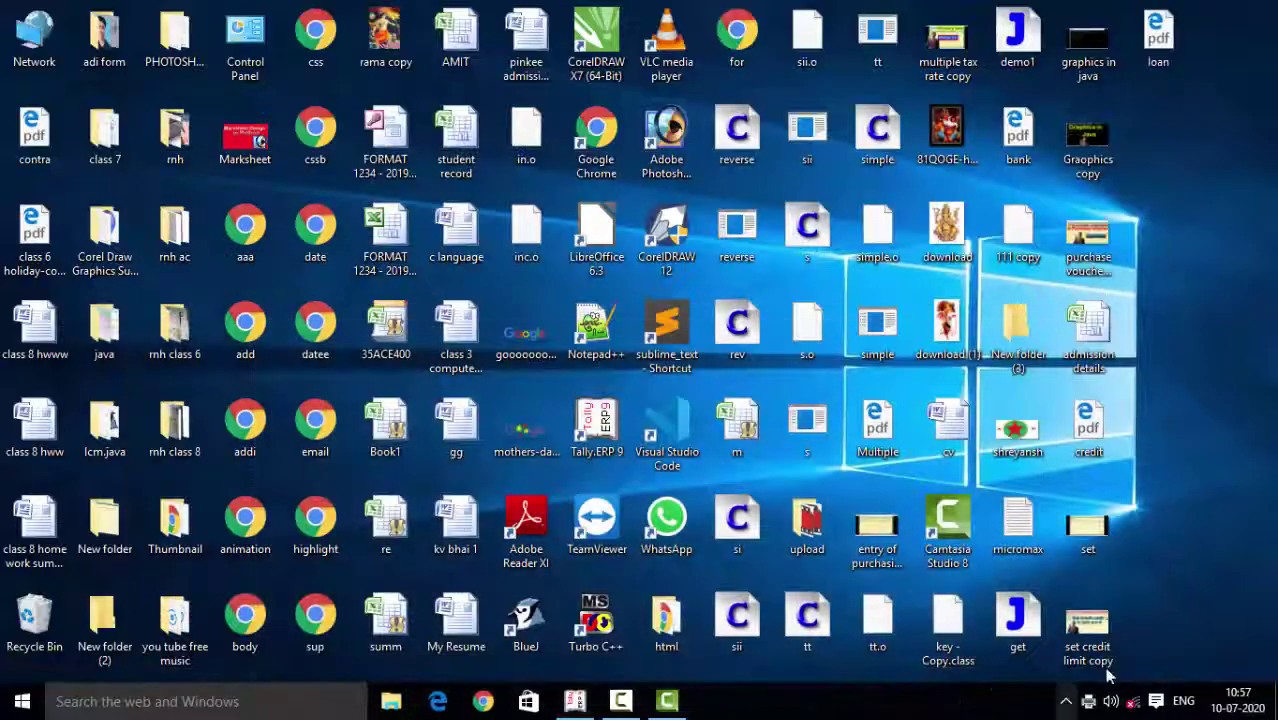
double_click(1158, 40)
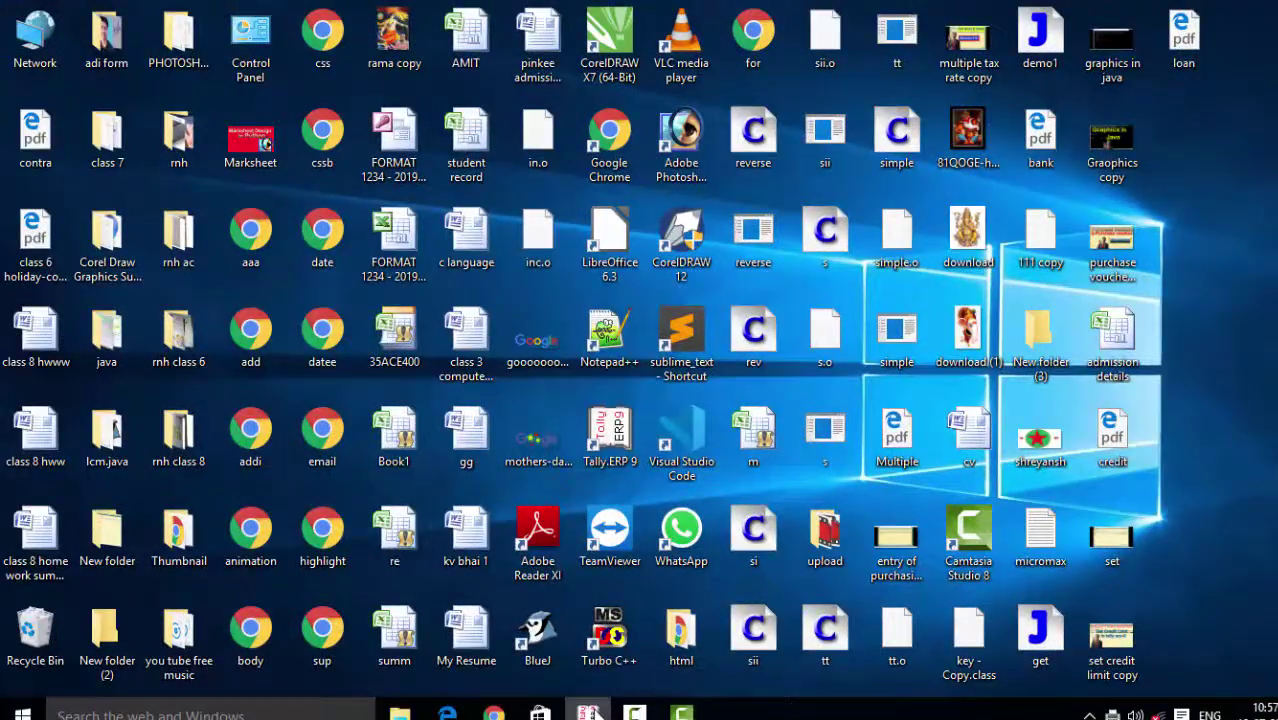
left_click(588, 712)
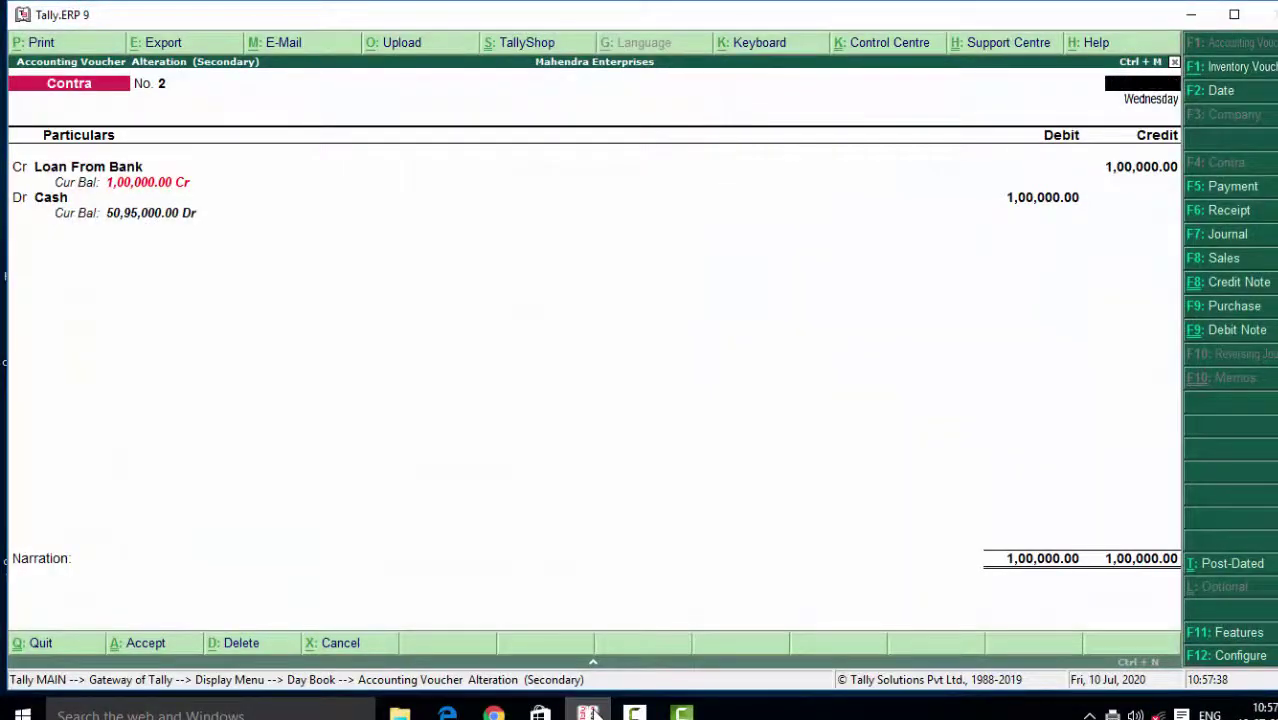
Close the voucher view and Day Book, returning to the Gateway of Tally.
key("Escape")
key("y")
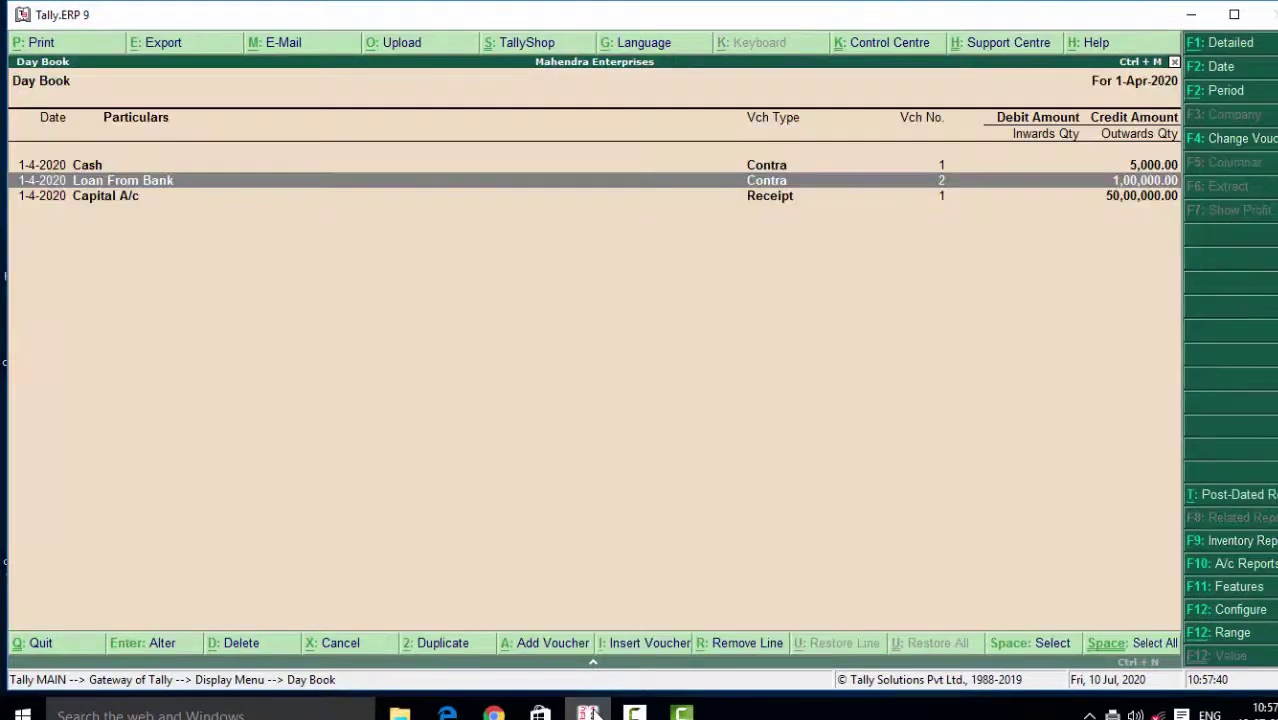
key("Escape")
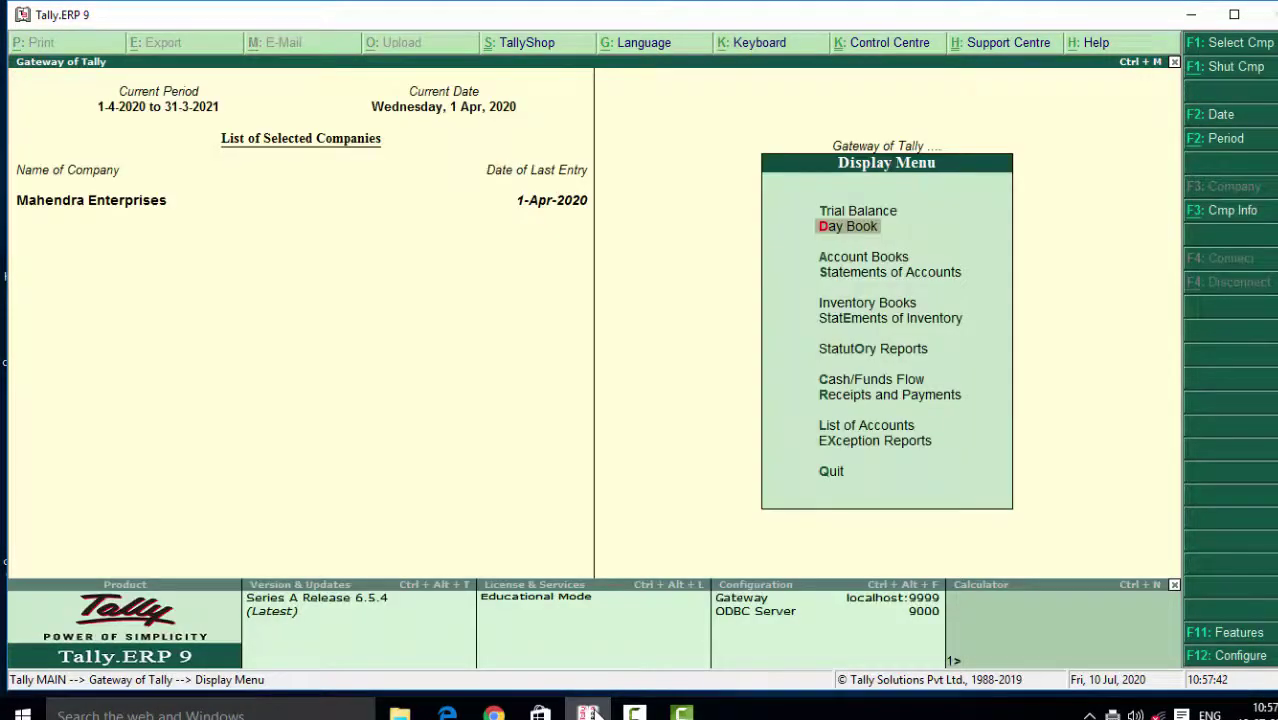
key("Escape")
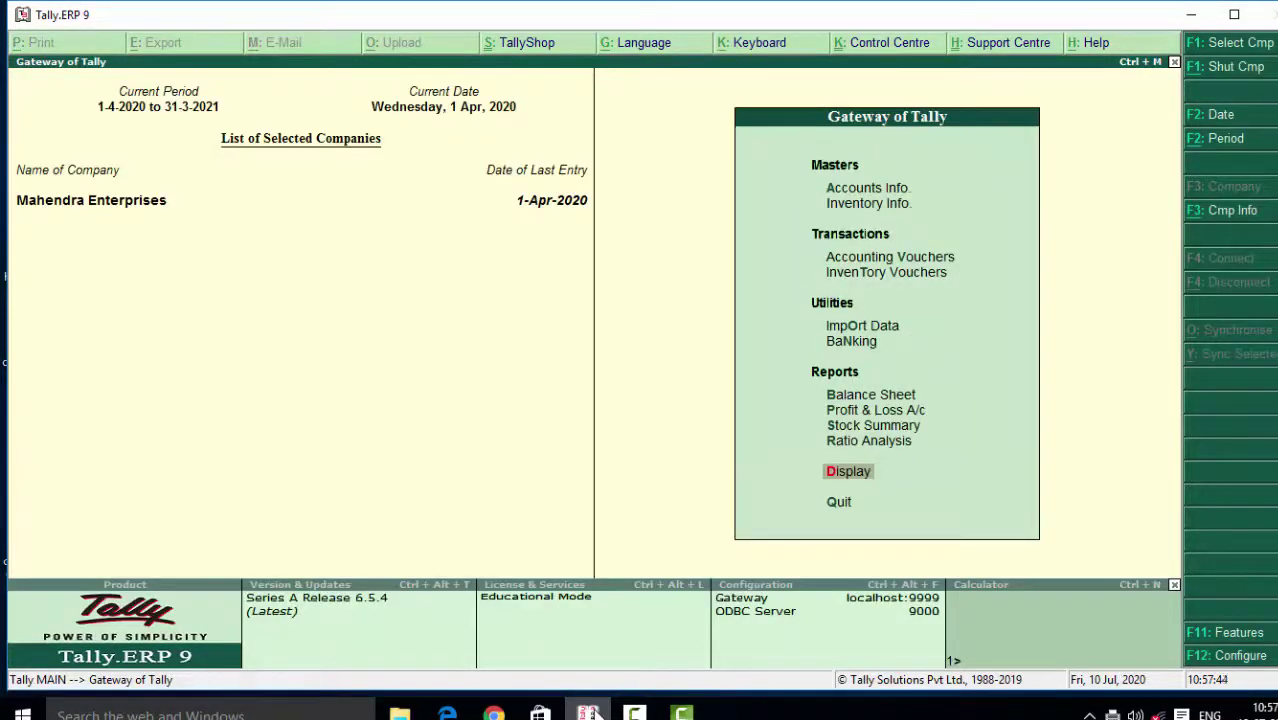
Start a Contra voucher crediting Cash 50,000 and debiting Sbi Bank.
key("v")
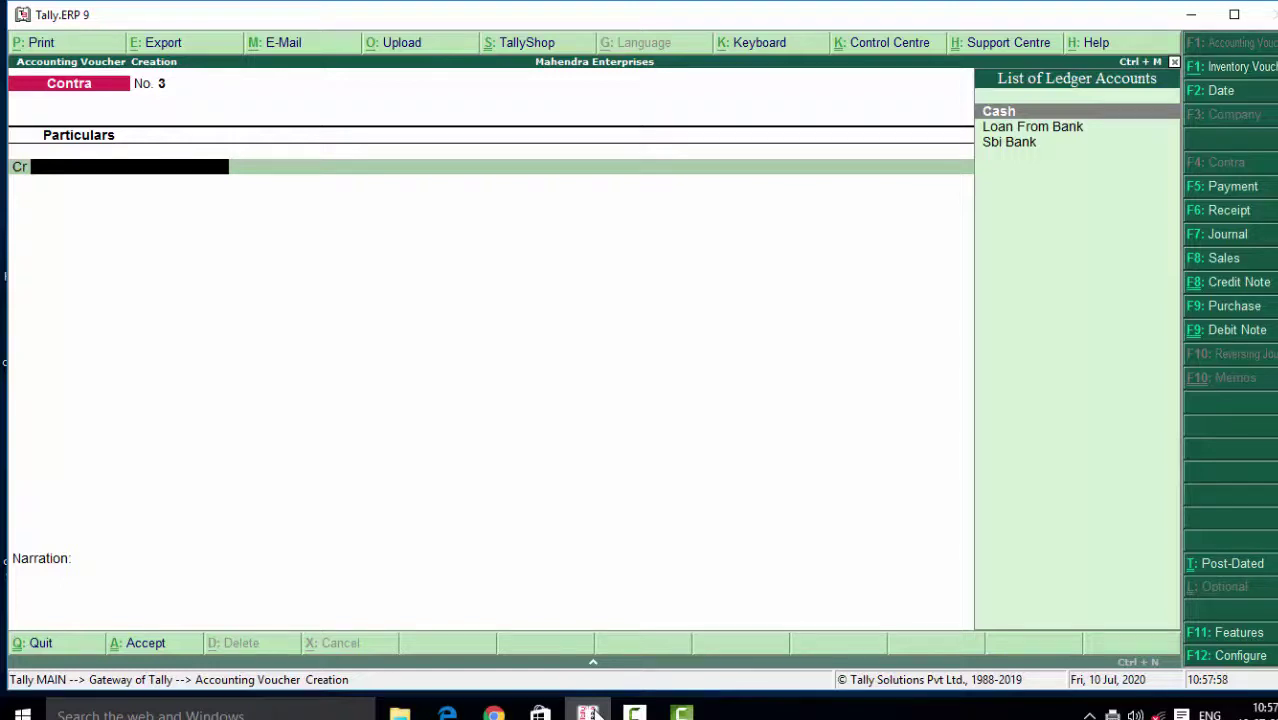
key("Return")
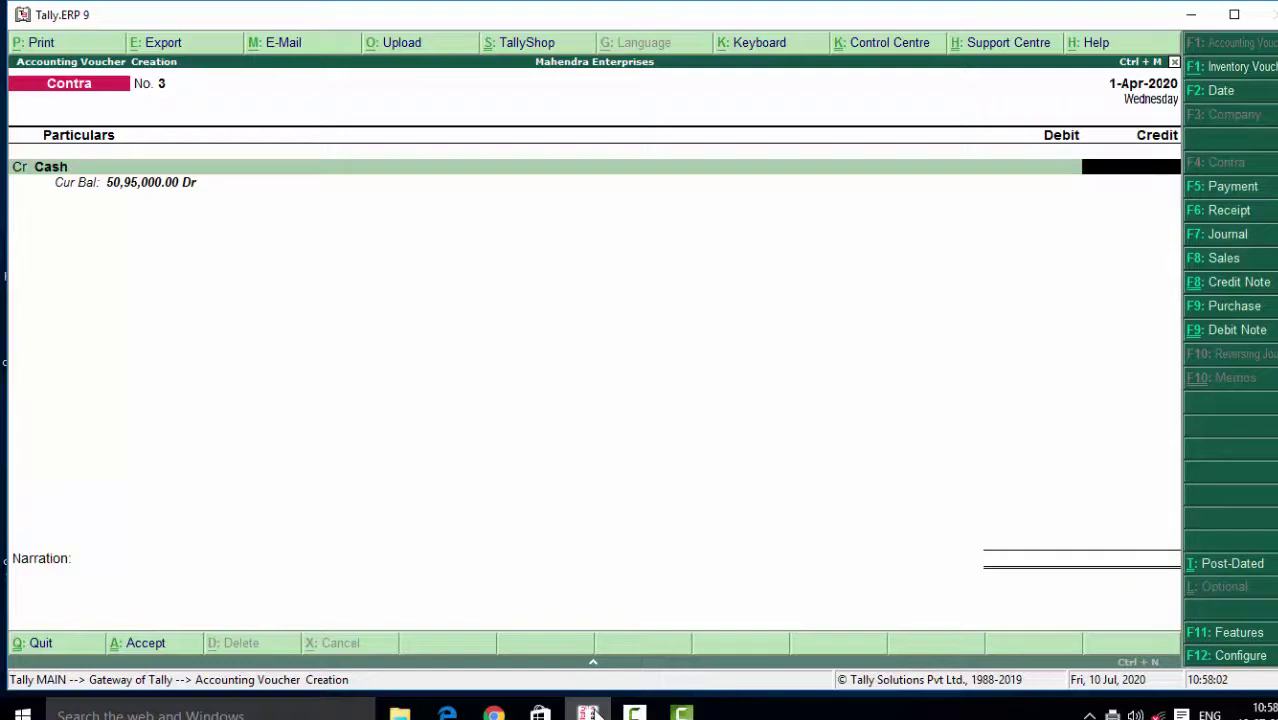
type("500")
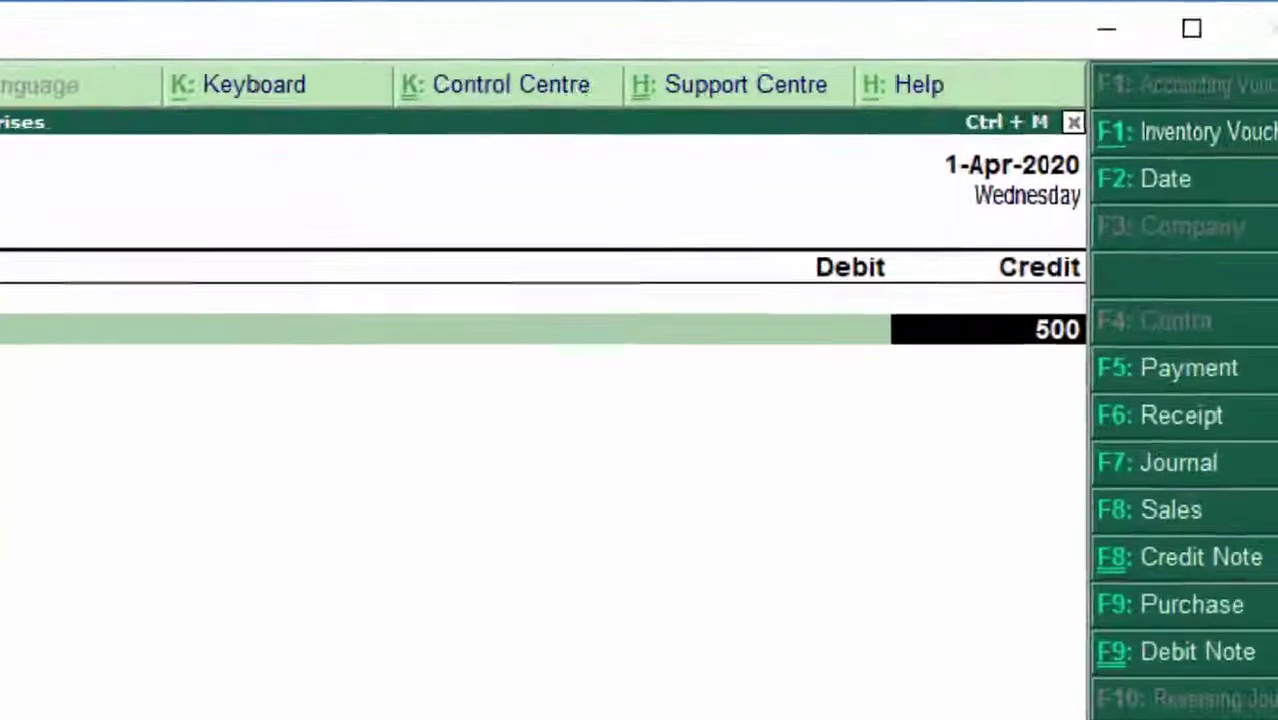
type("00")
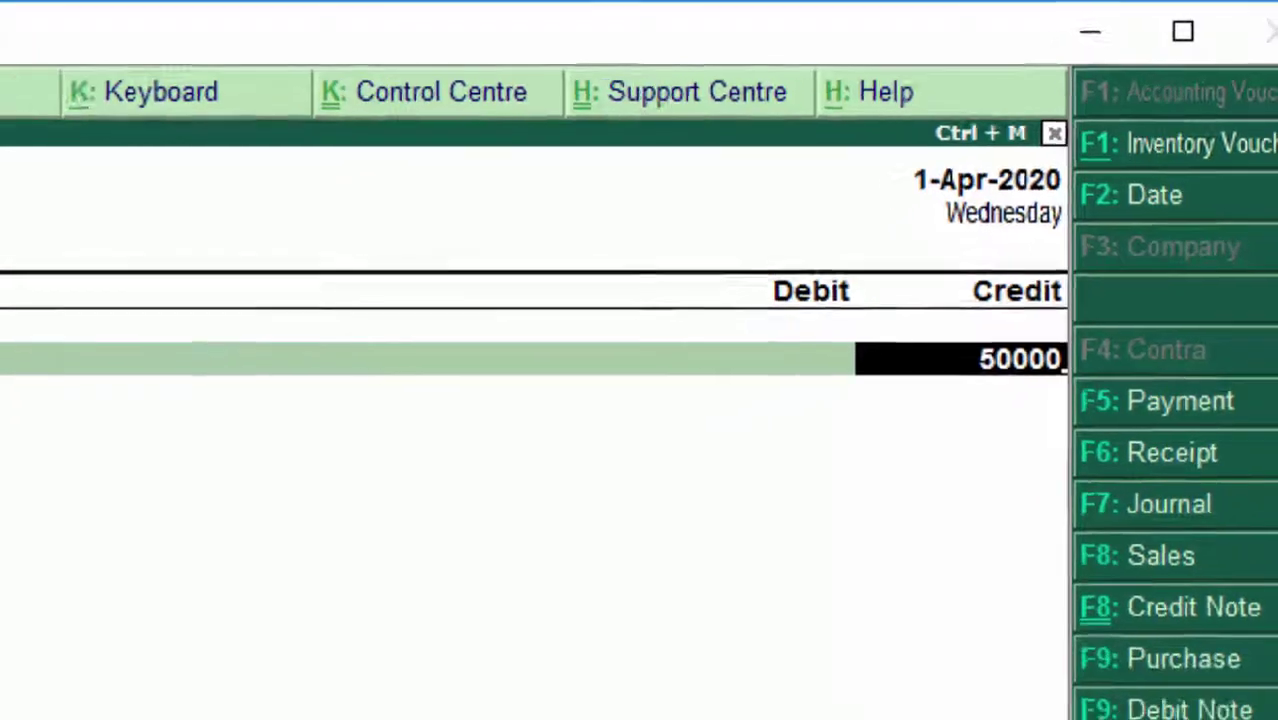
key("Return")
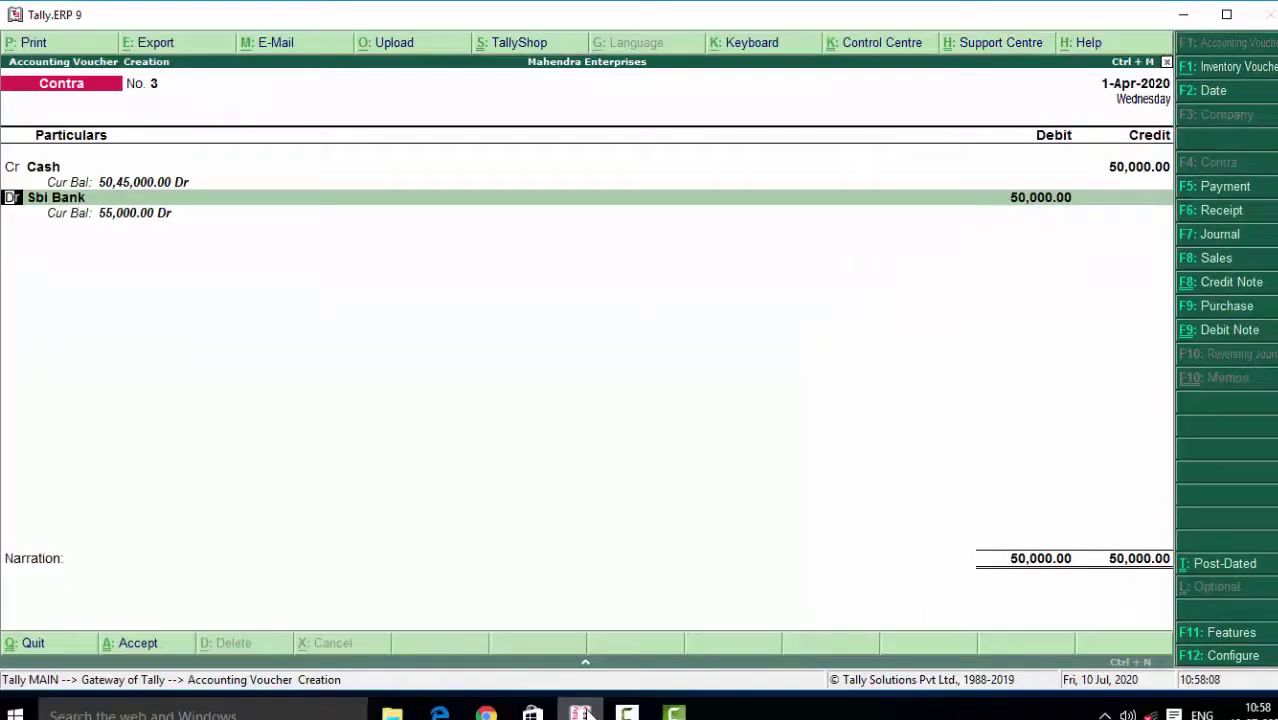
key("Return")
key("Return")
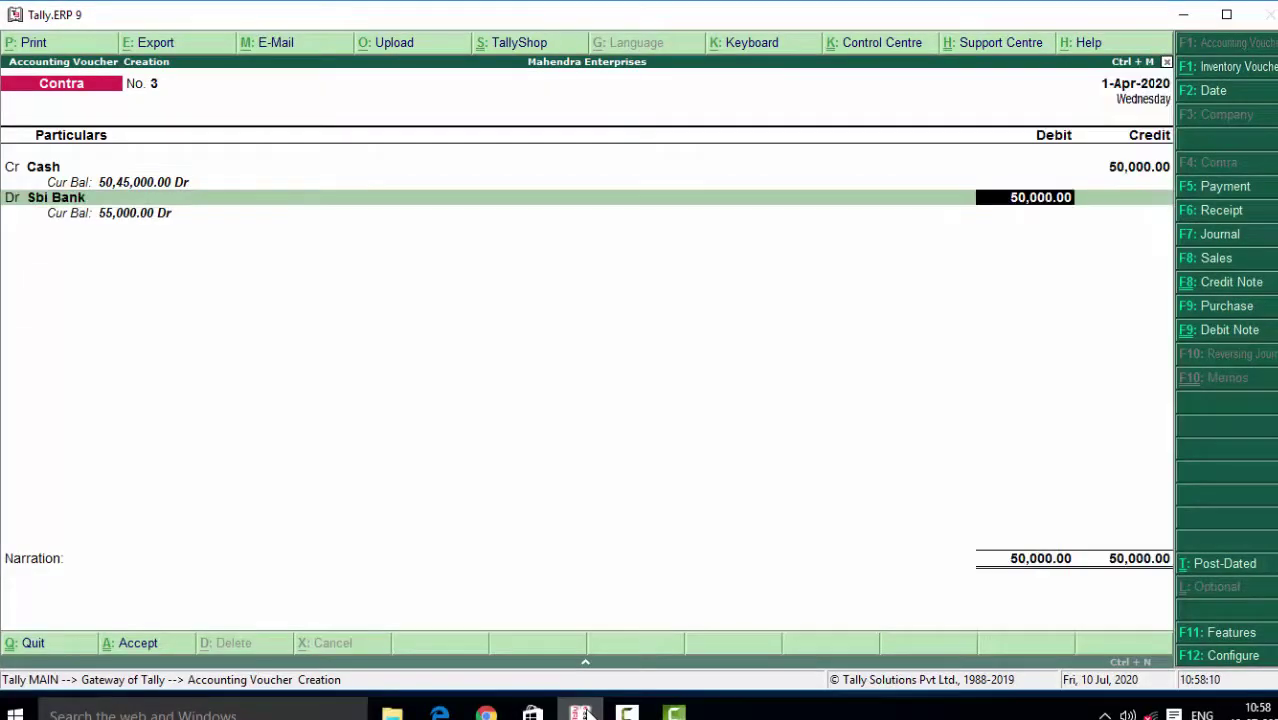
key("Return")
key("Return")
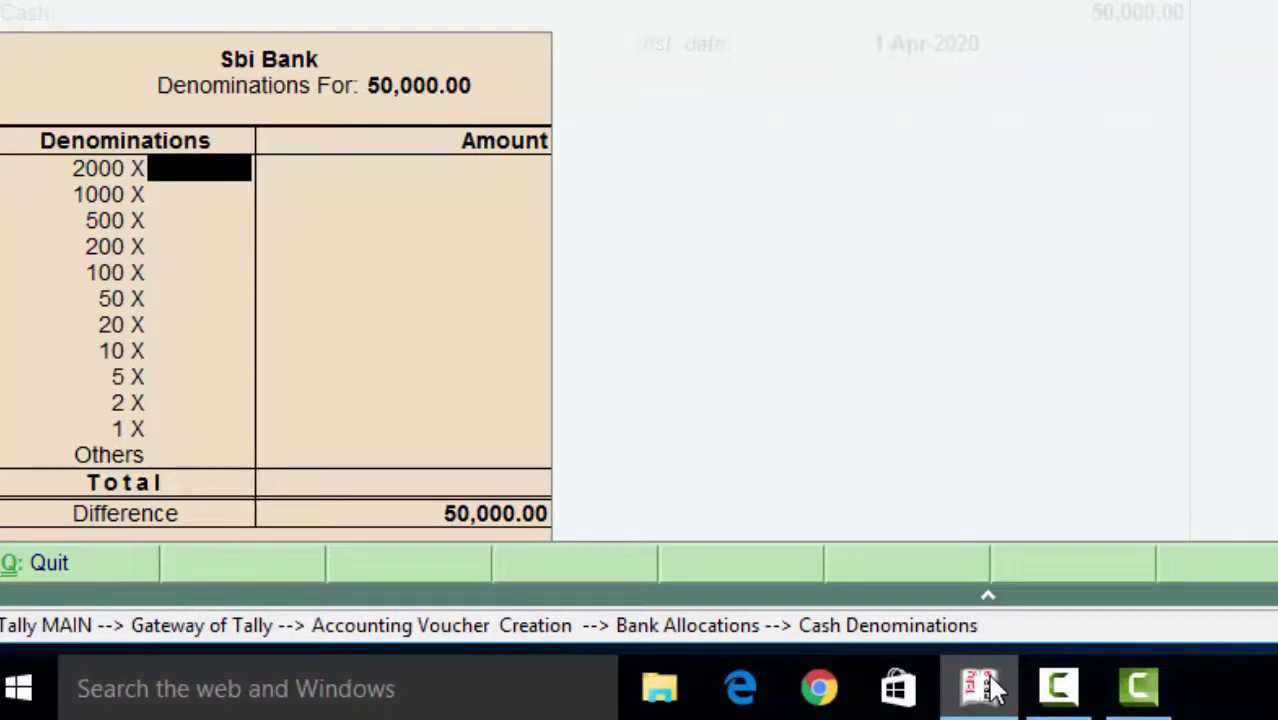
Record the cash as 25 notes of 2000 and accept Contra voucher No. 3.
type("25")
key("Return")
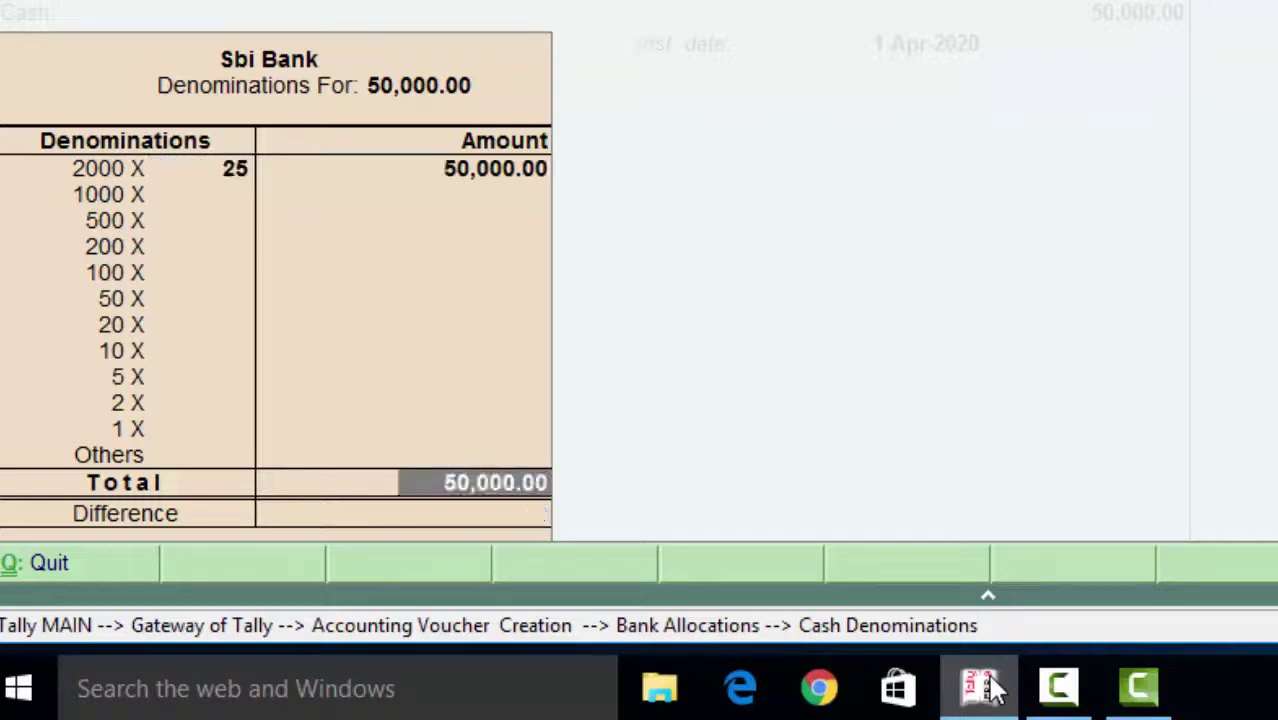
key("Return")
key("Return")
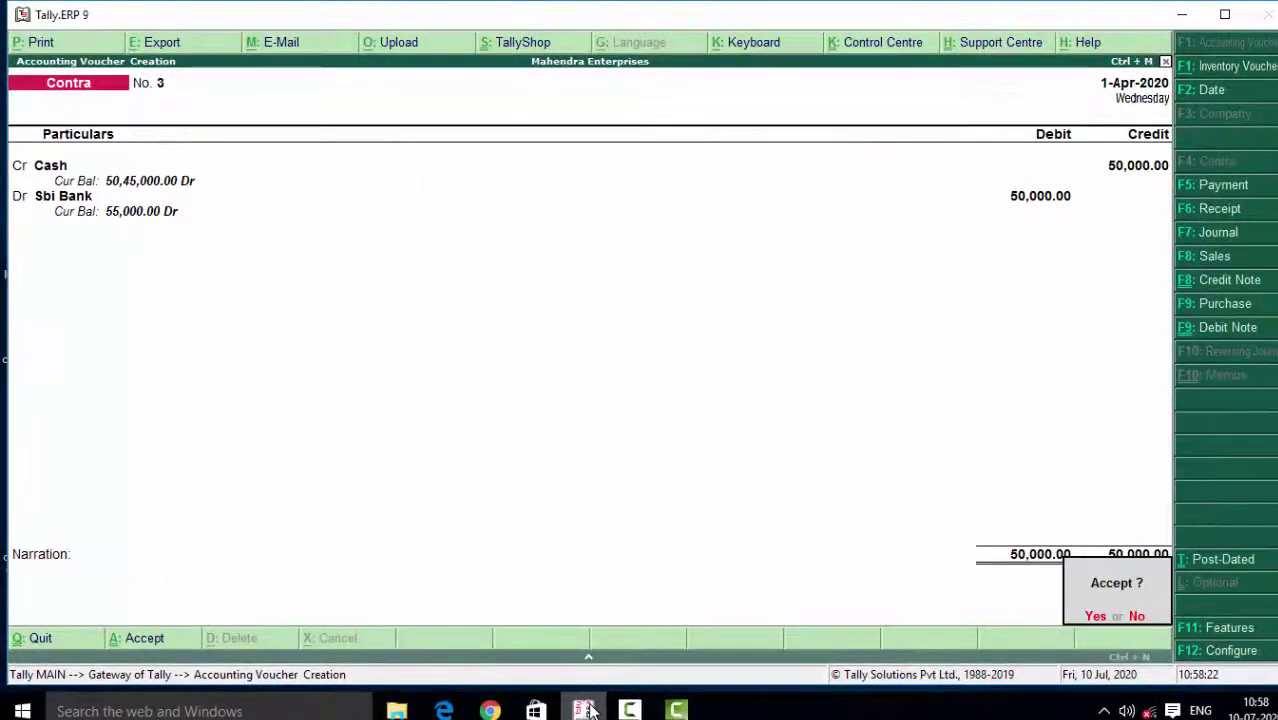
key("Return")
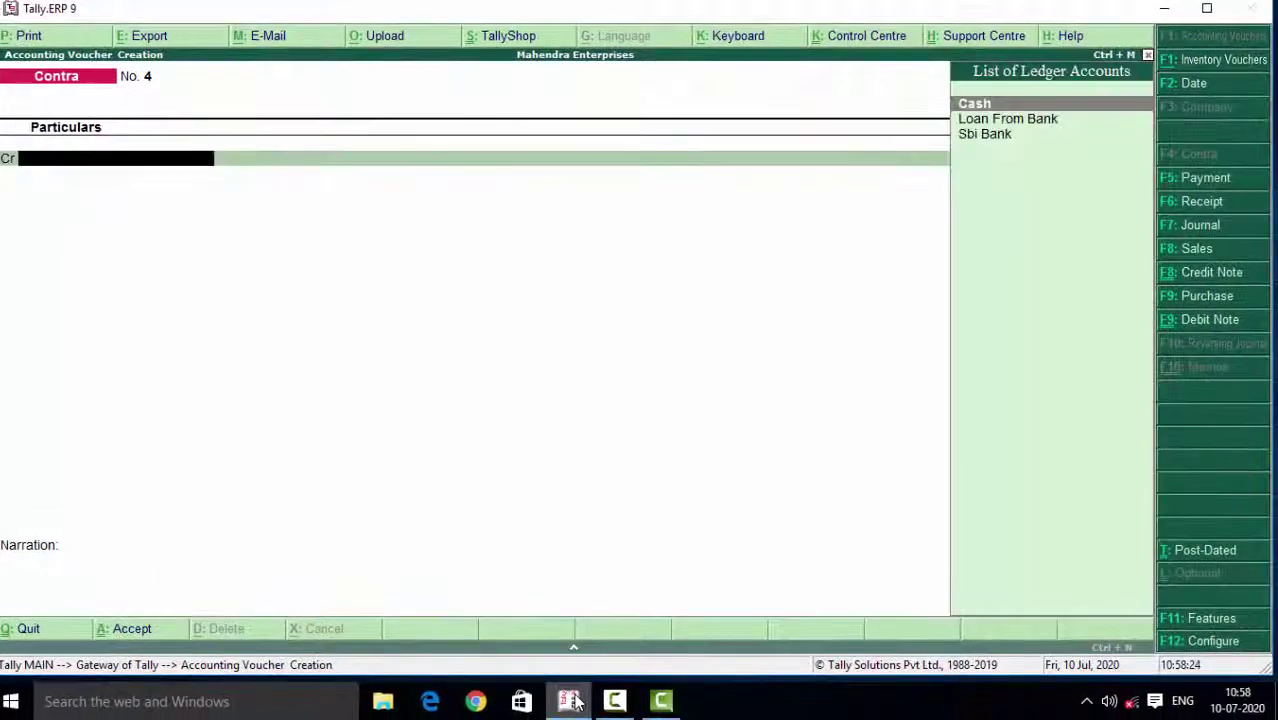